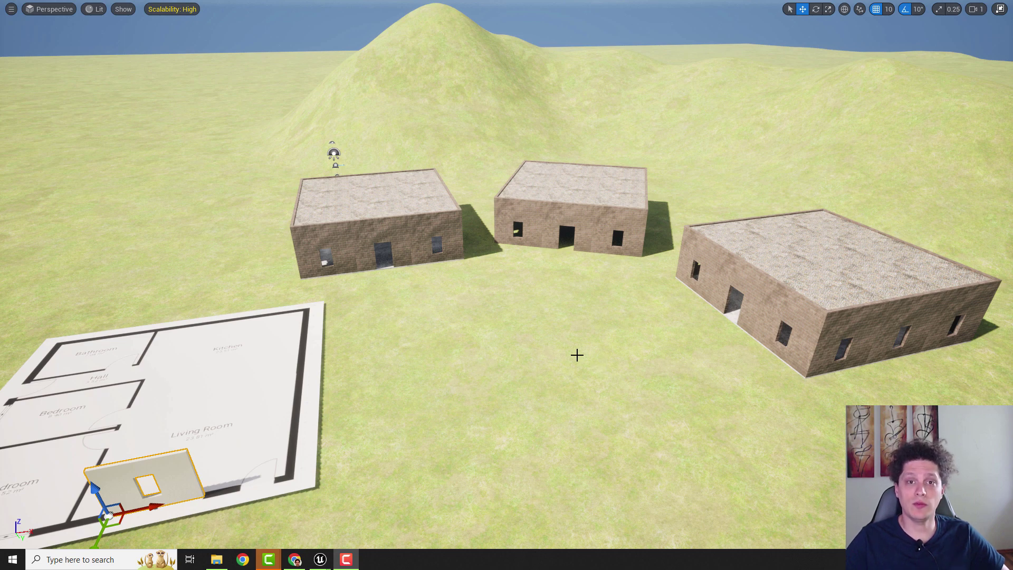
Inspect the finished brick houses, the floor plan and the surrounding grassy landscape from several viewpoints.
{"action": "right_click_drag", "start_coordinate": [512, 322], "coordinate": [448, 343]}
{"action": "right_click_drag", "start_coordinate": [560, 315], "coordinate": [535, 277]}
{"action": "key", "text": "w"}
{"action": "key", "text": "w"}
{"action": "key", "text": "d"}
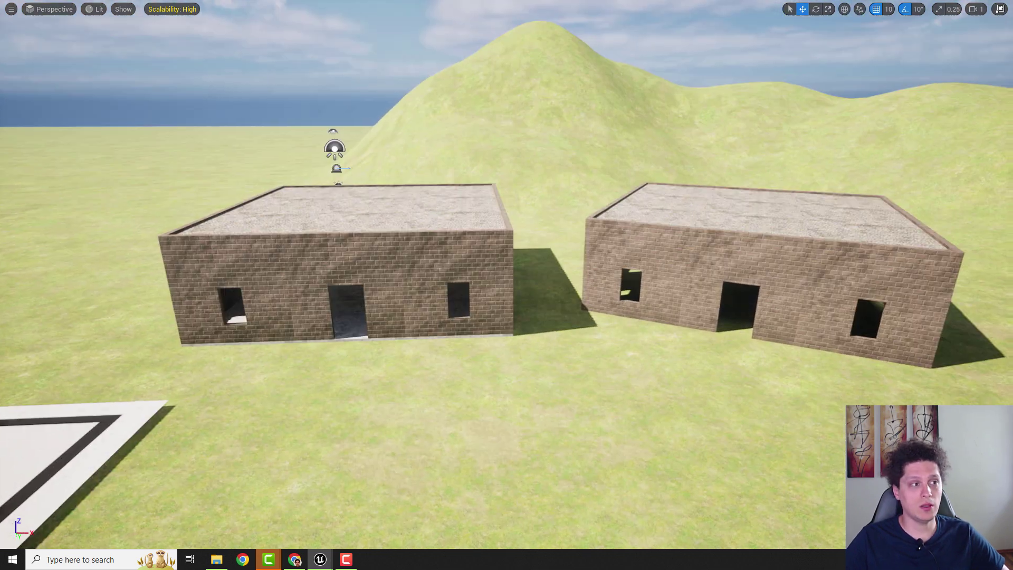
{"action": "left_click", "coordinate": [330, 256]}
{"action": "right_click_drag", "start_coordinate": [692, 248], "coordinate": [624, 283]}
{"action": "key", "text": "d"}
{"action": "key", "text": "a"}
{"action": "key", "text": "w"}
{"action": "right_click", "coordinate": [622, 238]}
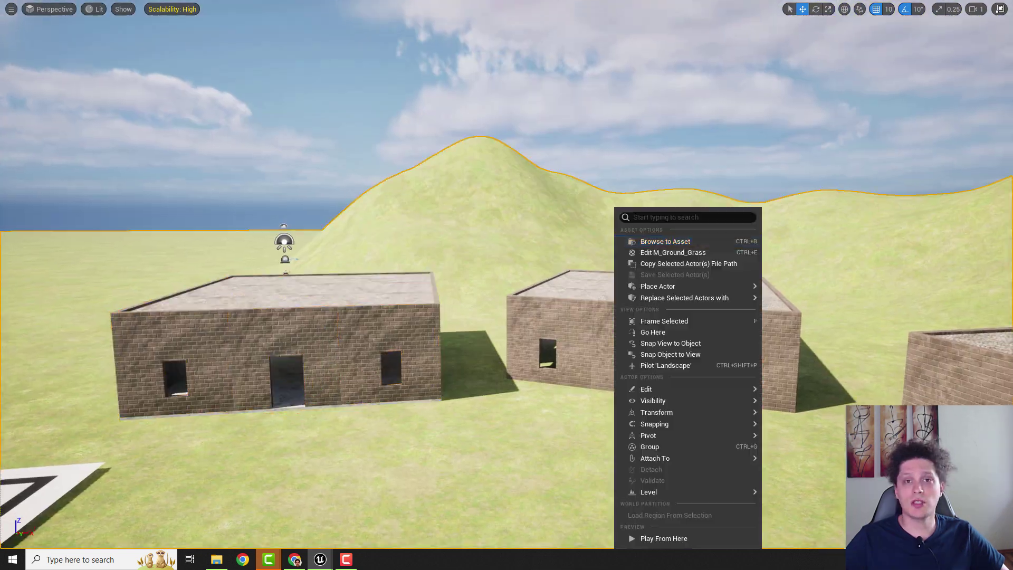
{"action": "left_click", "coordinate": [653, 182]}
{"action": "right_click_drag", "start_coordinate": [652, 184], "coordinate": [657, 191]}
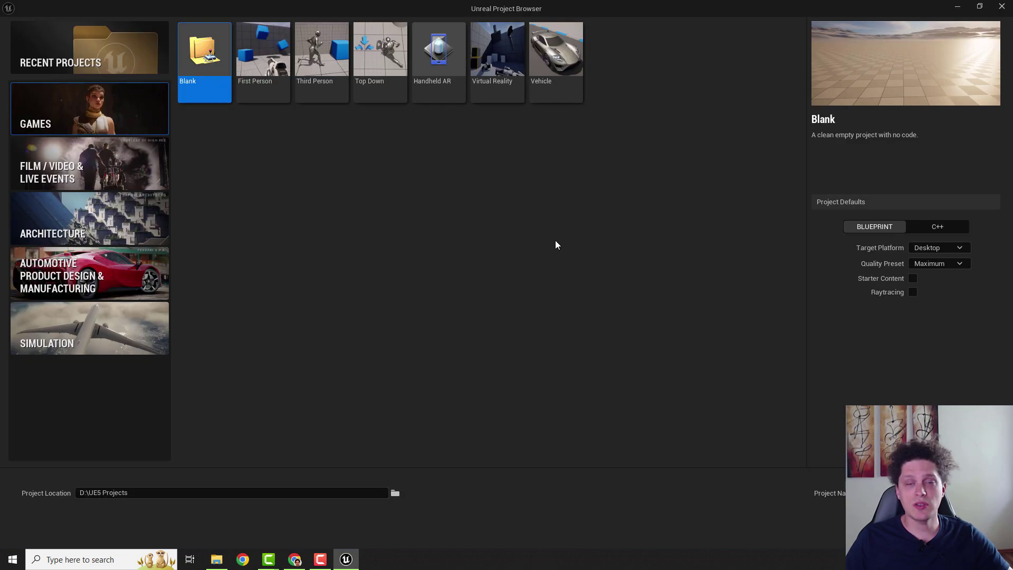
Create a Games project named House from the Third Person template with Starter Content enabled.
{"action": "left_click", "coordinate": [108, 238]}
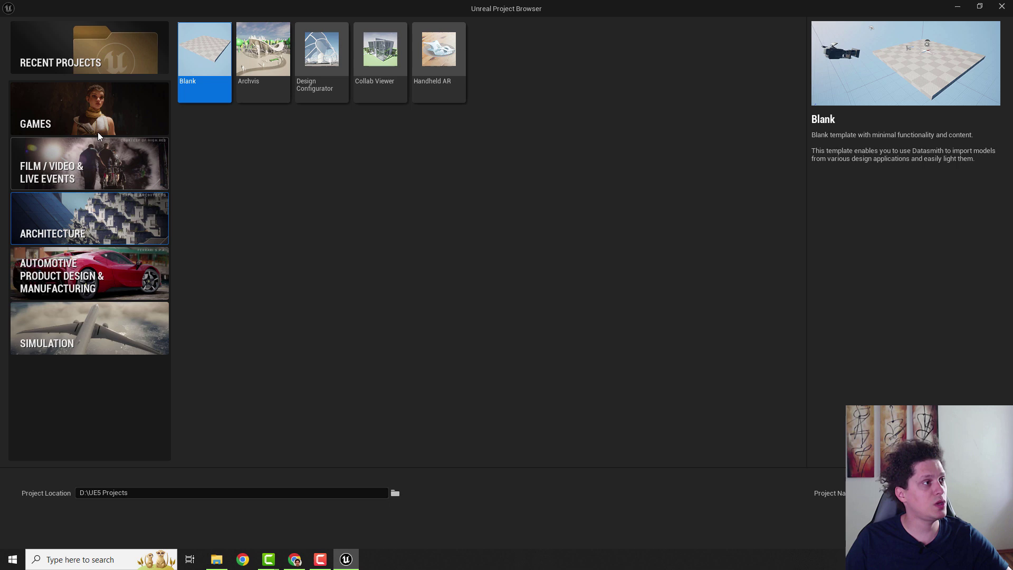
{"action": "left_click", "coordinate": [98, 117]}
{"action": "left_click", "coordinate": [322, 64]}
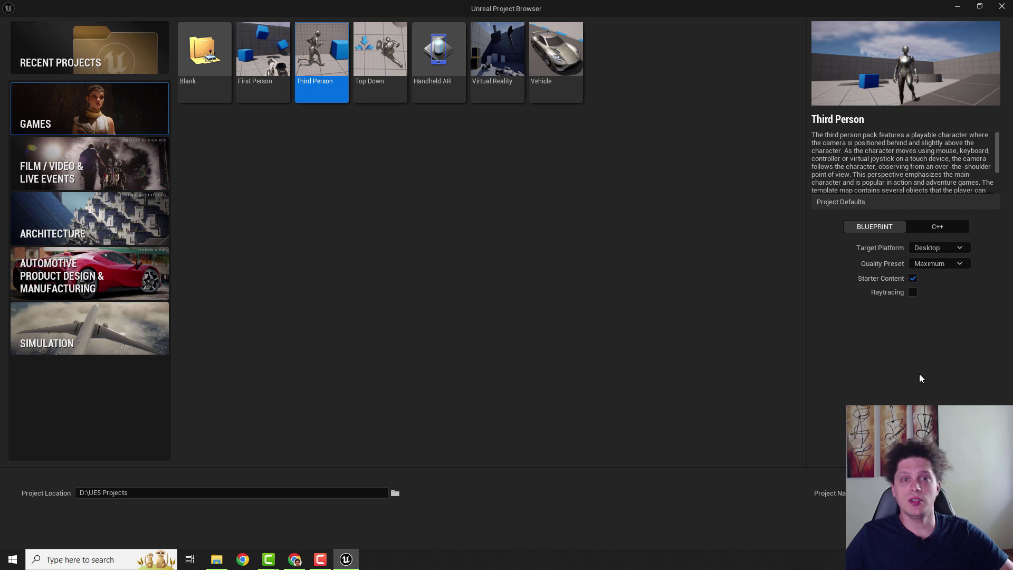
{"action": "left_click", "coordinate": [865, 491]}
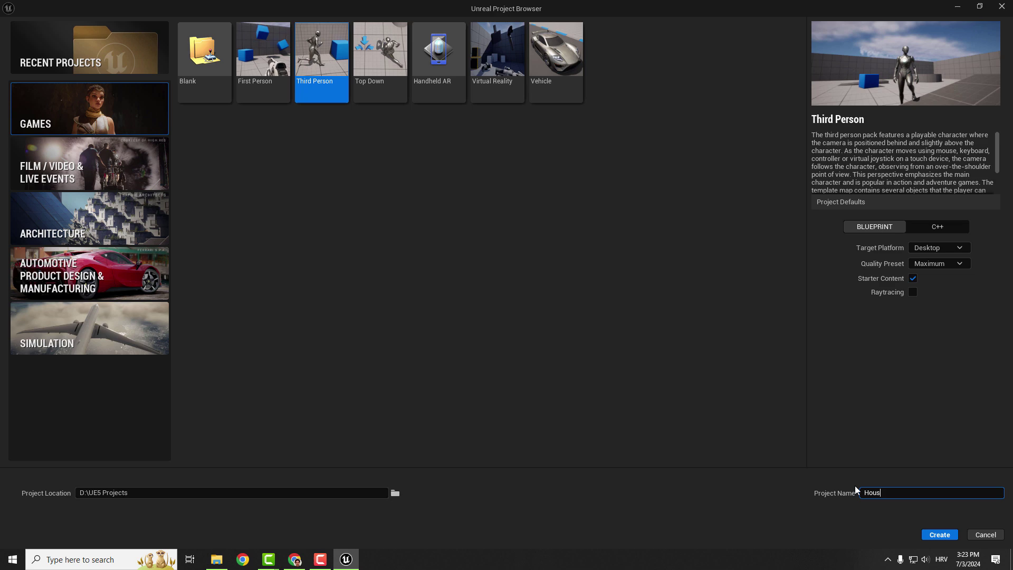
{"action": "left_click", "coordinate": [927, 534]}
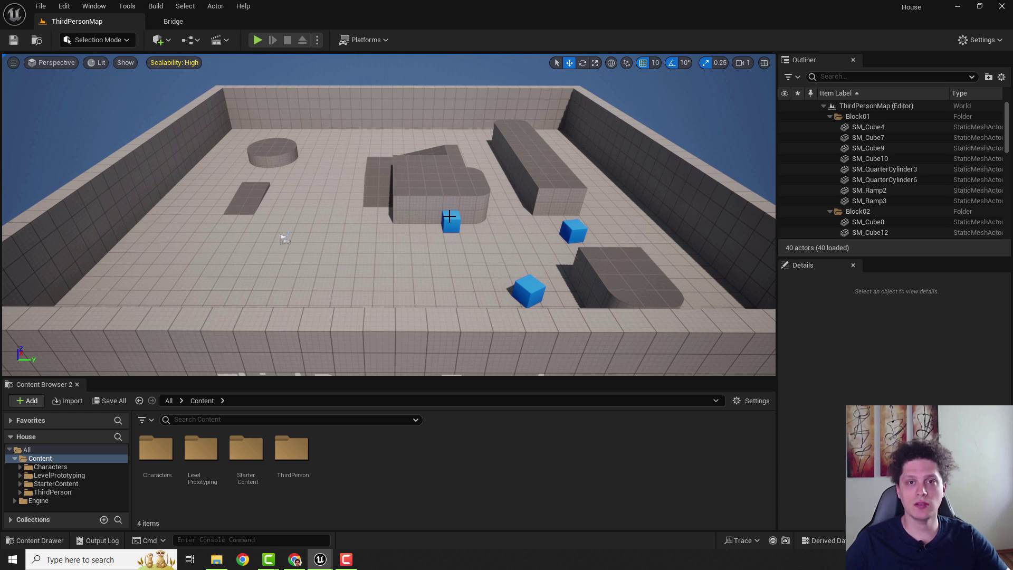
Create a new level from the Basic template.
{"action": "left_click", "coordinate": [40, 7]}
{"action": "left_click", "coordinate": [65, 47]}
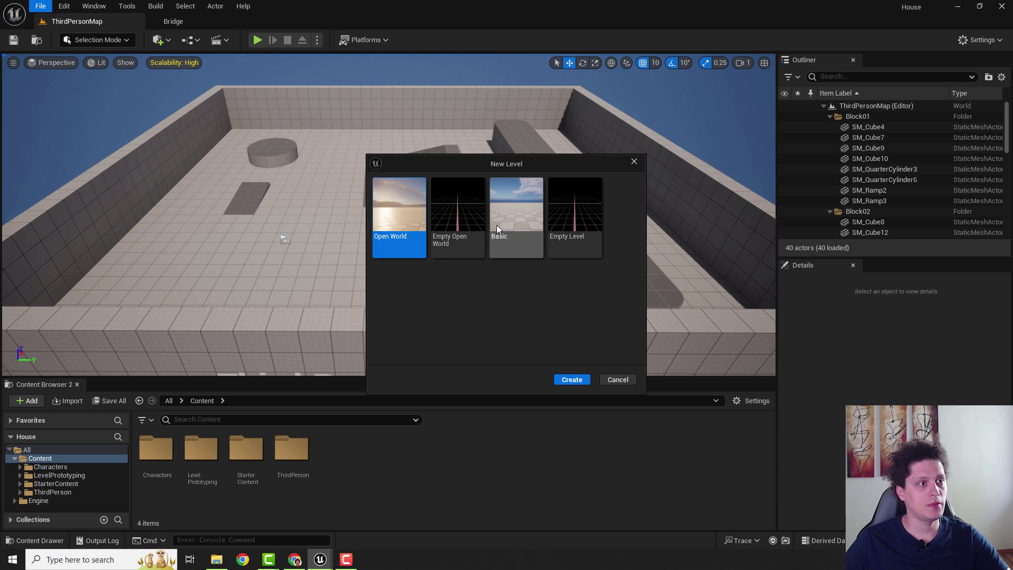
{"action": "left_click", "coordinate": [502, 214]}
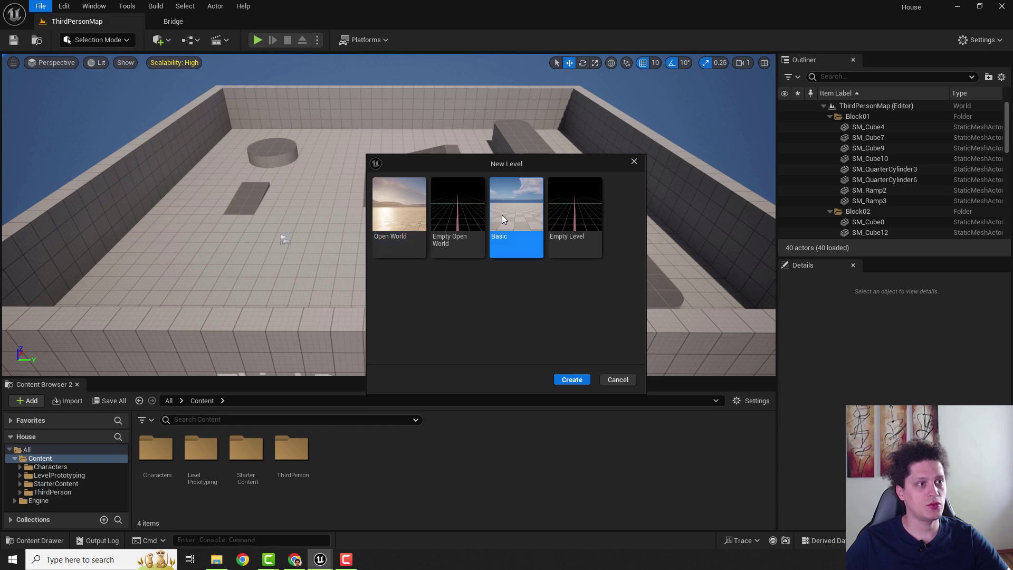
{"action": "left_click", "coordinate": [572, 379]}
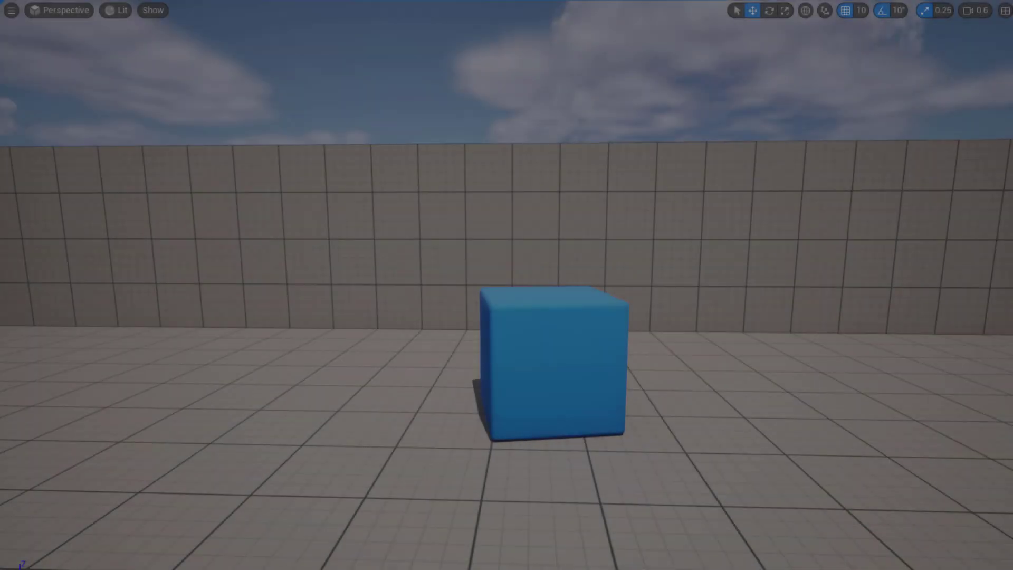
Fly the viewport camera around the blue cube in all directions, including forward, sideways, up and down.
{"action": "key", "text": "s"}
{"action": "key", "text": "d"}
{"action": "key", "text": "w"}
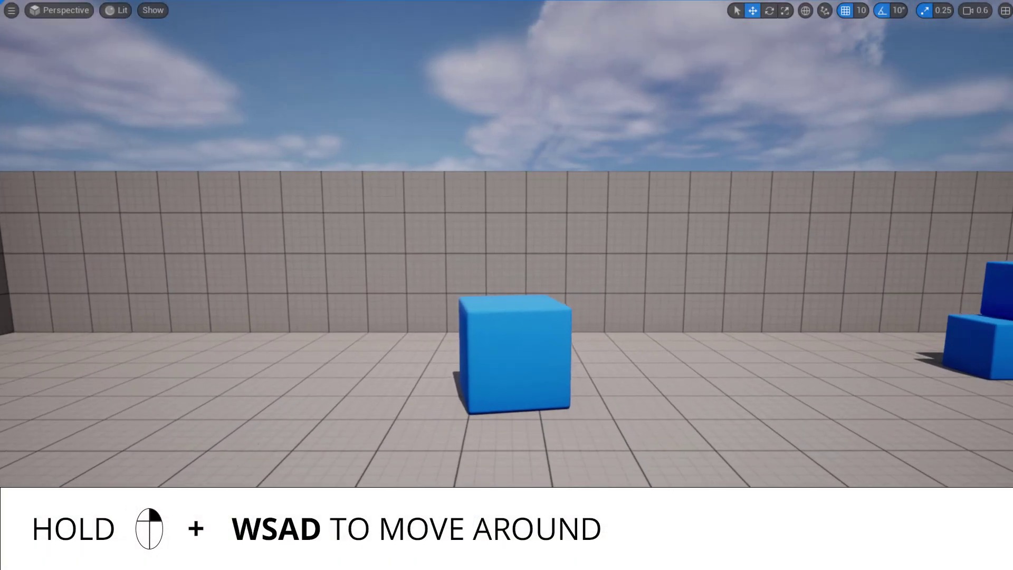
{"action": "key", "text": "w"}
{"action": "key", "text": "s"}
{"action": "key", "text": "d"}
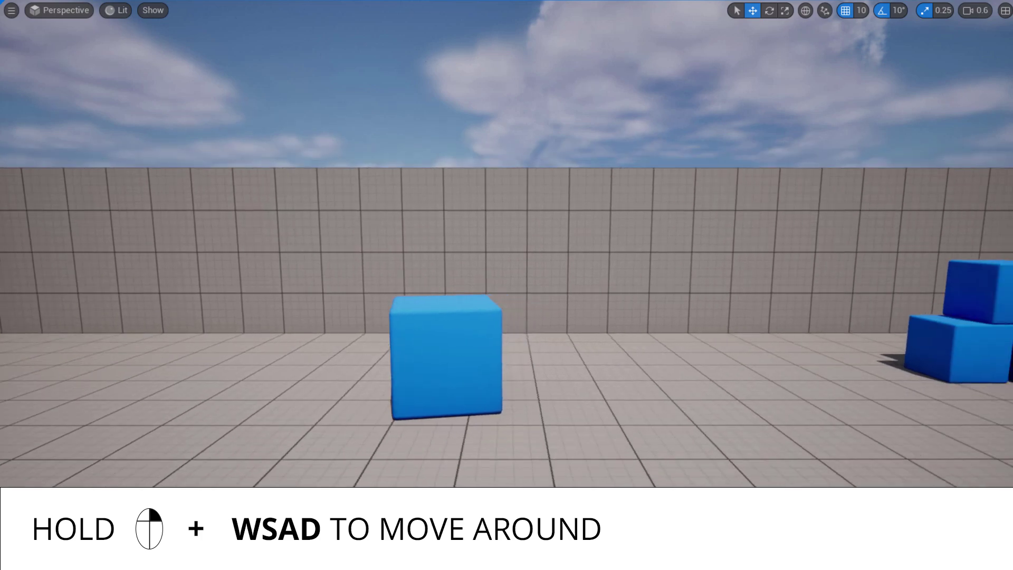
{"action": "key", "text": "d"}
{"action": "key", "text": "a"}
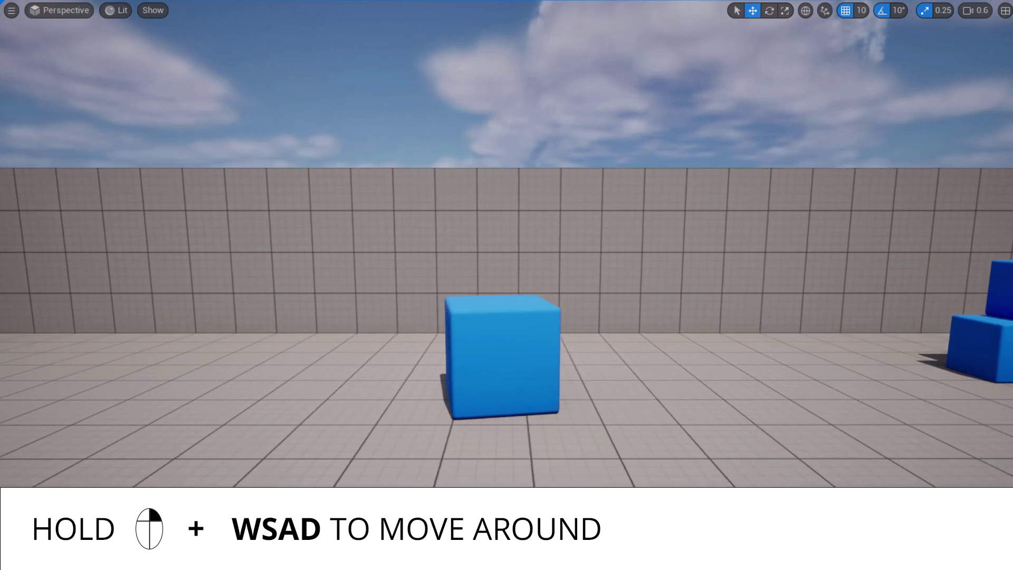
{"action": "key", "text": "q"}
{"action": "key", "text": "e"}
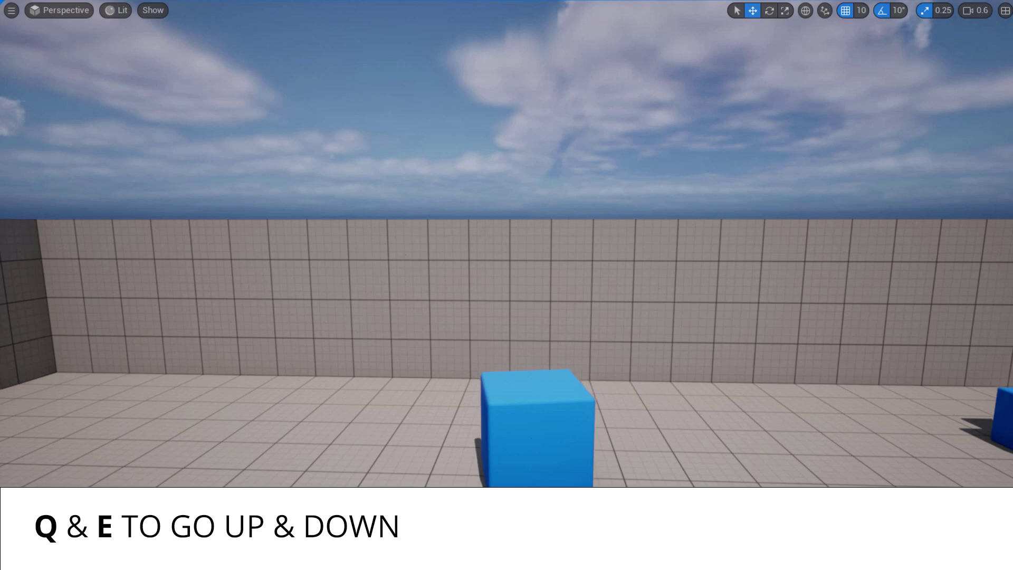
{"action": "key", "text": "q"}
{"action": "key", "text": "e"}
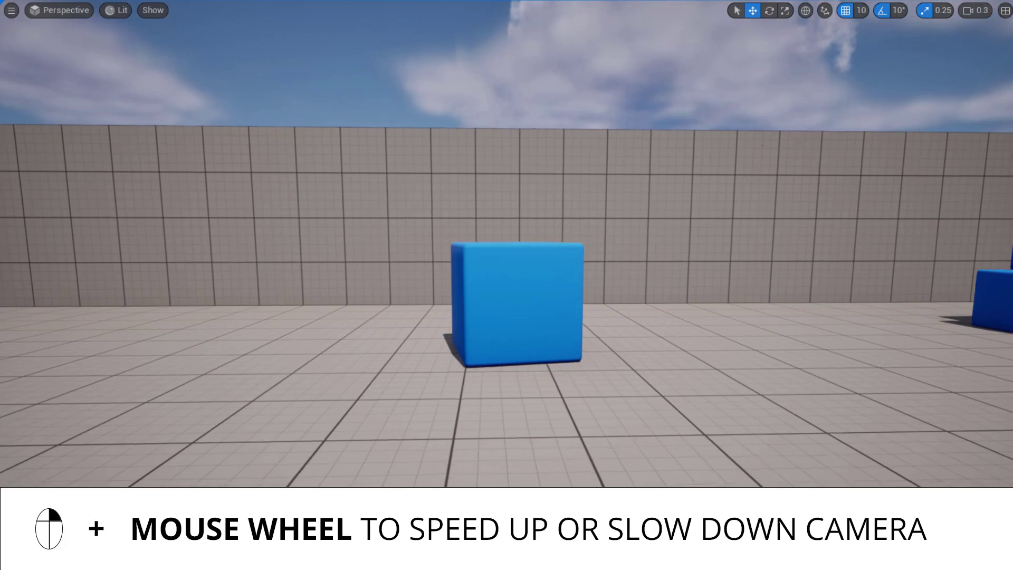
Raise the camera speed while flying back from the blue cube to view the whole walled arena.
{"action": "key", "text": "s"}
{"action": "scroll", "coordinate": [507, 243], "scroll_direction": "up", "scroll_amount": 4}
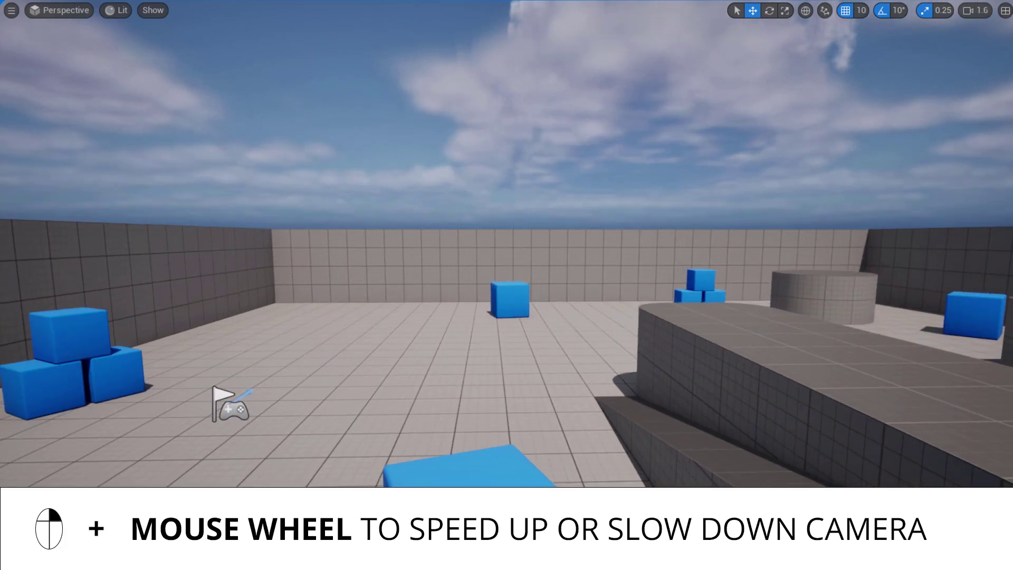
{"action": "key", "text": "s"}
{"action": "scroll", "coordinate": [507, 243], "scroll_direction": "up", "scroll_amount": 2}
{"action": "key", "text": "w"}
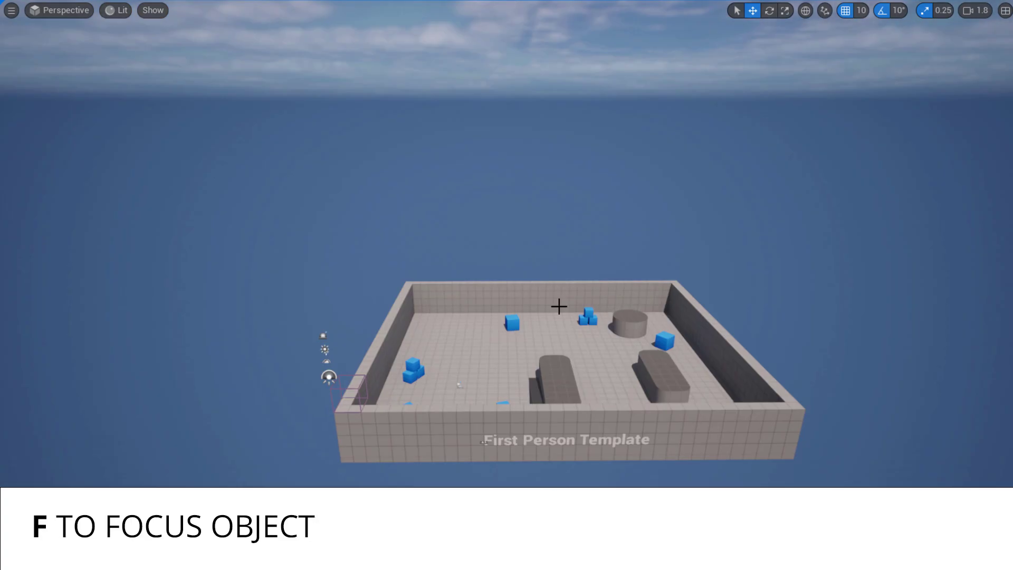
Focus on the blue cube and transform it by moving, rotating and scaling it.
{"action": "key", "text": "f"}
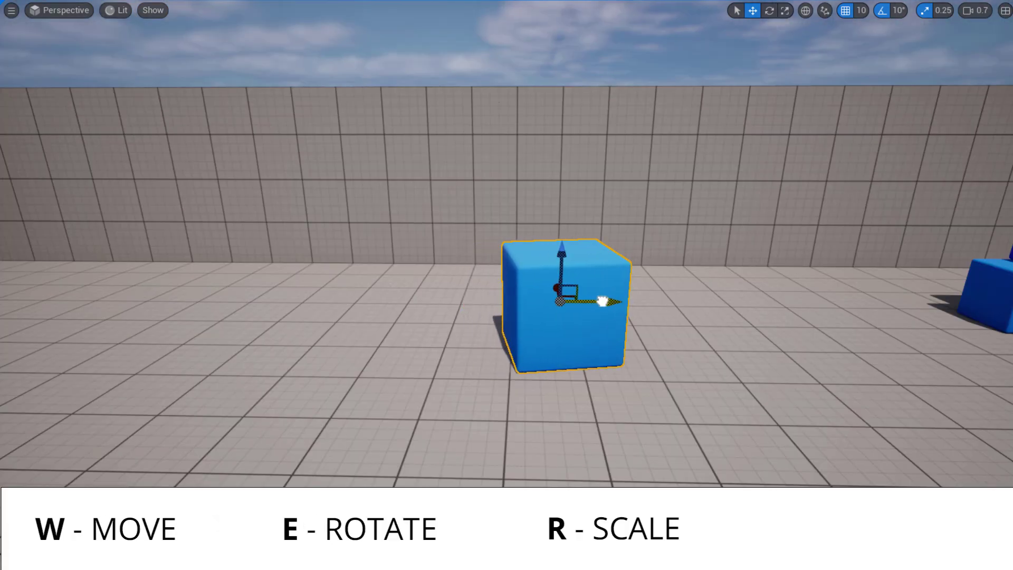
{"action": "left_click_drag", "start_coordinate": [602, 301], "coordinate": [541, 295]}
{"action": "key", "text": "e"}
{"action": "left_click_drag", "start_coordinate": [497, 231], "coordinate": [585, 286]}
{"action": "key", "text": "r"}
{"action": "mouse_move", "coordinate": [495, 303]}
{"action": "left_mouse_down"}
{"action": "mouse_move", "coordinate": [565, 259]}
{"action": "mouse_move", "coordinate": [504, 297]}
{"action": "left_mouse_up"}
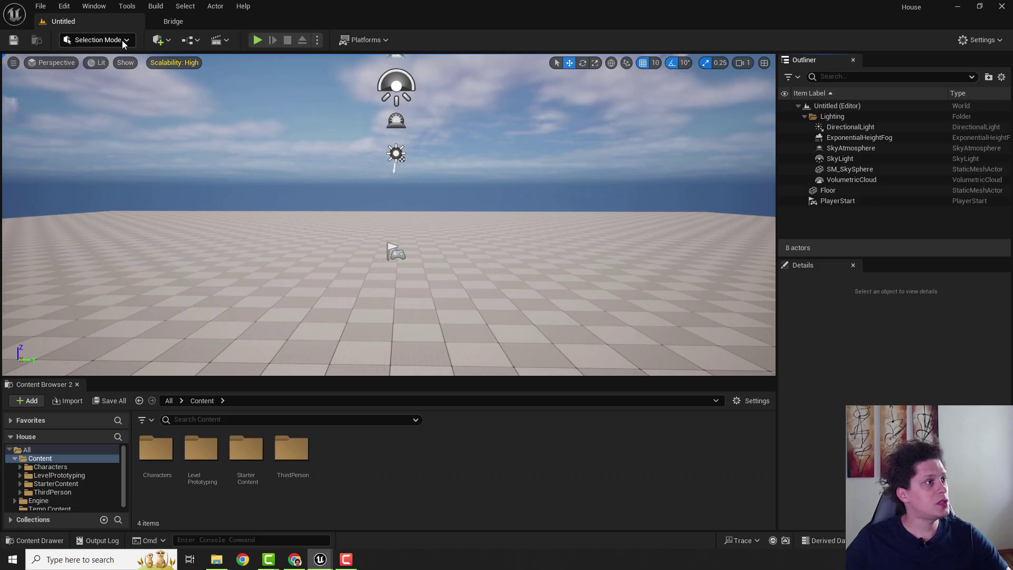
Delete the default floor from the new level and switch the editor to Landscape mode.
{"action": "left_click", "coordinate": [282, 299]}
{"action": "key", "text": "Delete"}
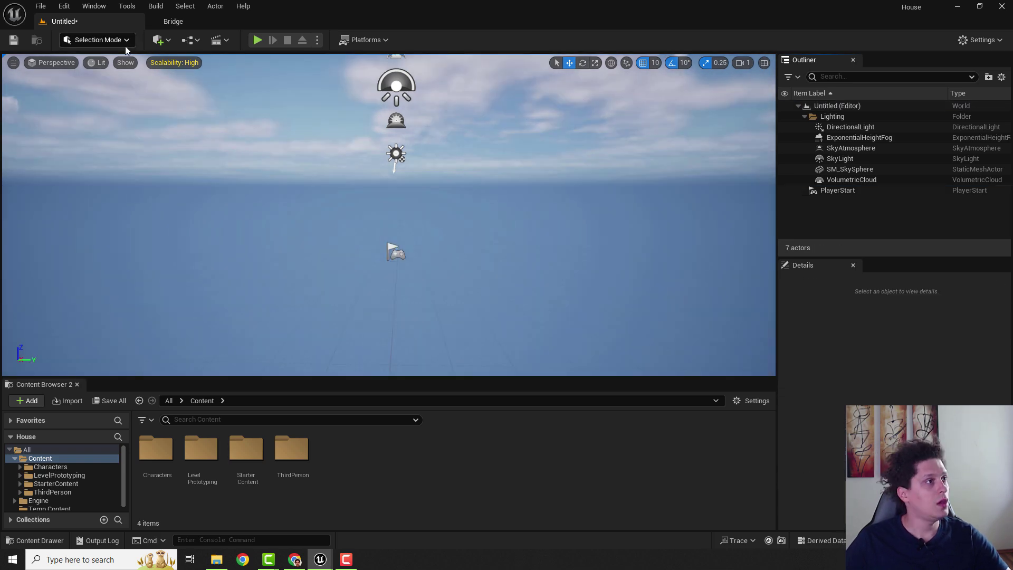
{"action": "left_click", "coordinate": [126, 40]}
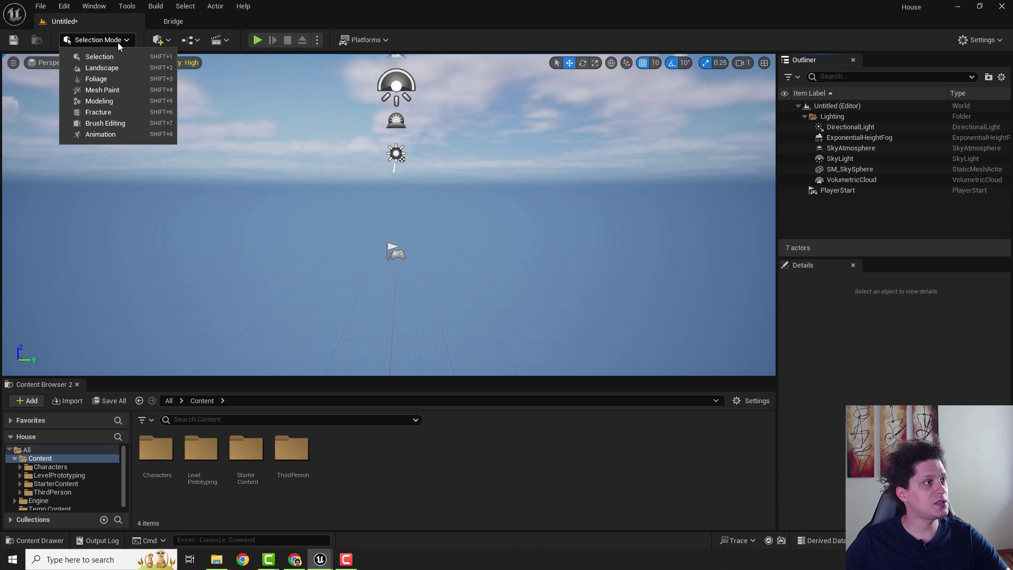
{"action": "left_click", "coordinate": [104, 67]}
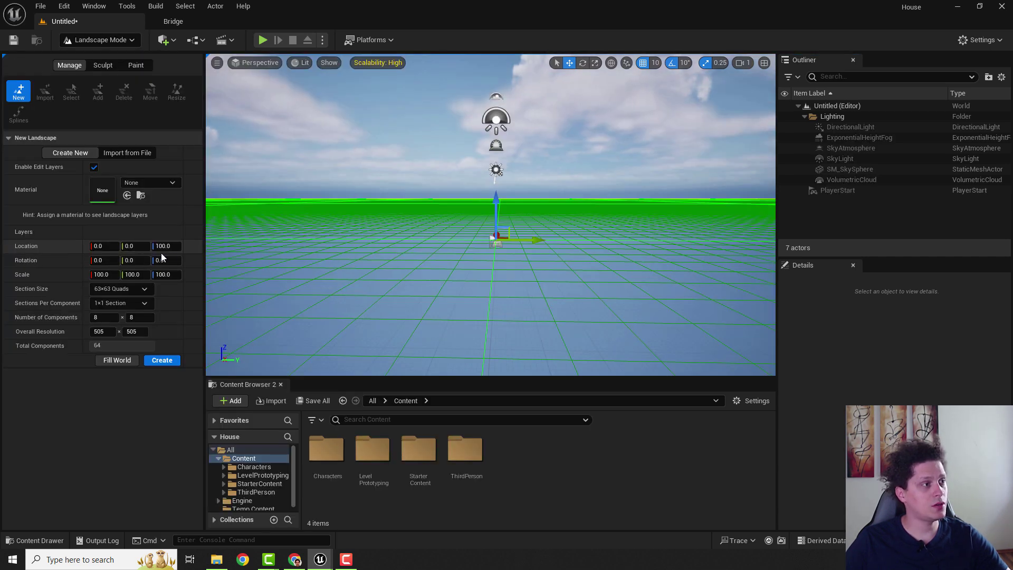
Create a new landscape with its Z location set to 0 and return to Selection mode.
{"action": "left_click", "coordinate": [168, 247]}
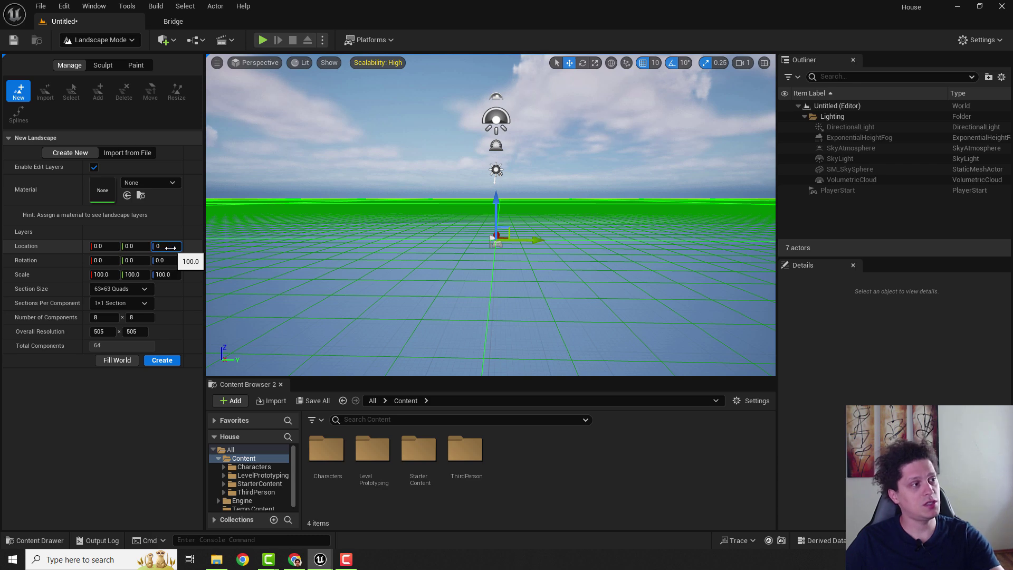
{"action": "type", "text": "0"}
{"action": "key", "text": "Return"}
{"action": "left_click", "coordinate": [162, 361]}
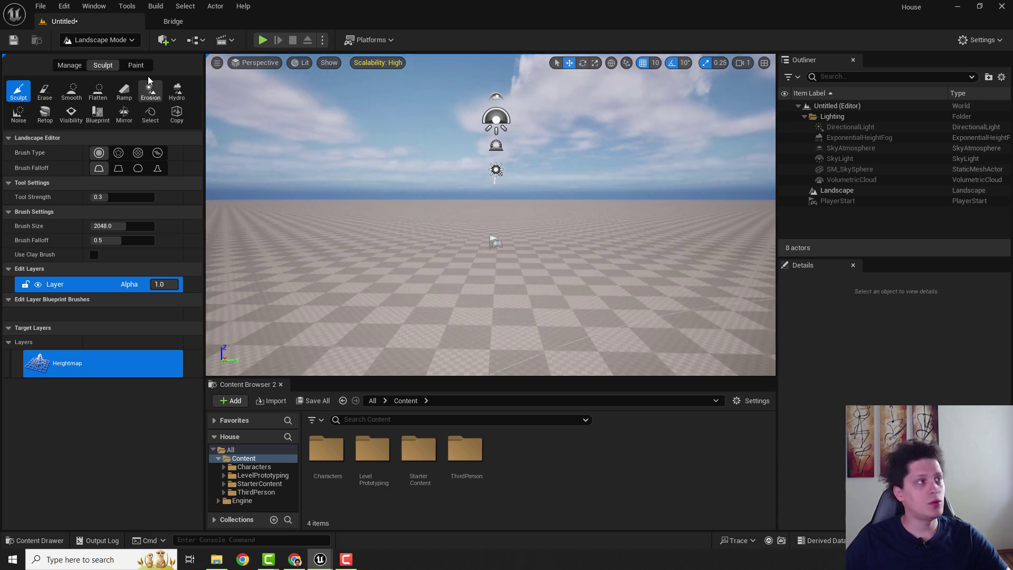
{"action": "left_click", "coordinate": [128, 41]}
{"action": "left_click", "coordinate": [105, 56]}
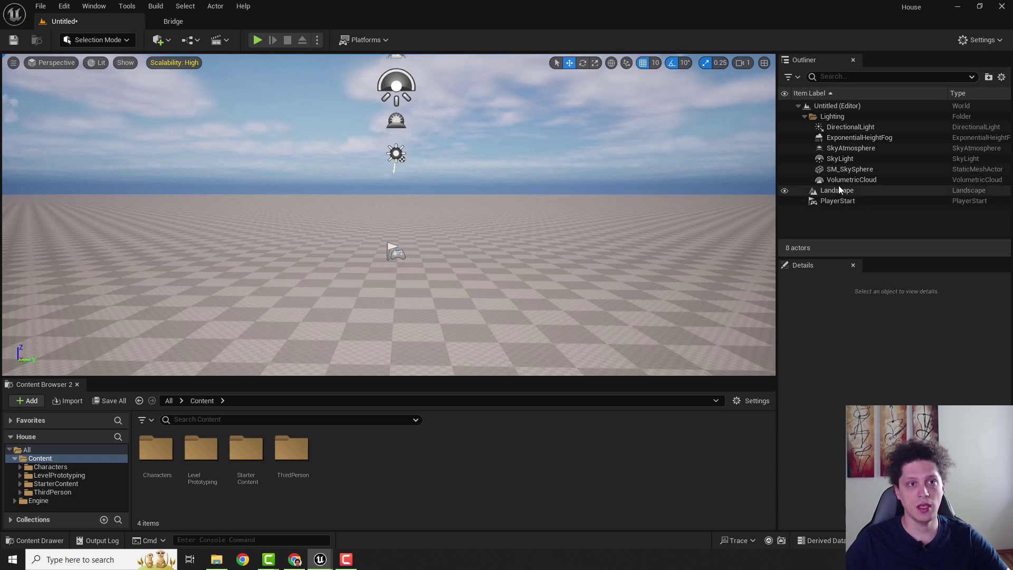
Search the project content for grass and assign M_Ground_Grass as the Landscape actor's landscape material.
{"action": "left_click", "coordinate": [838, 189]}
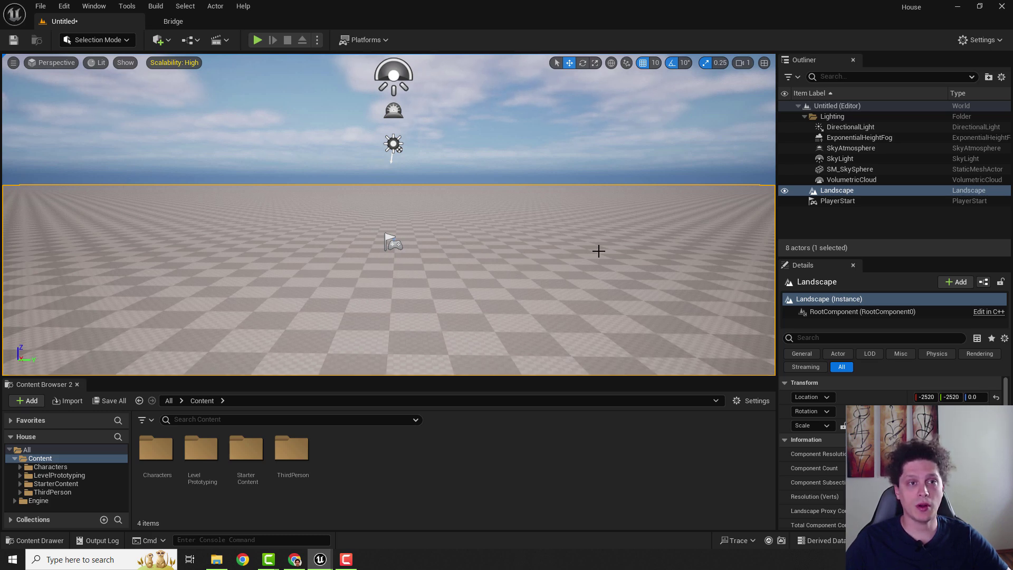
{"action": "left_click", "coordinate": [835, 193]}
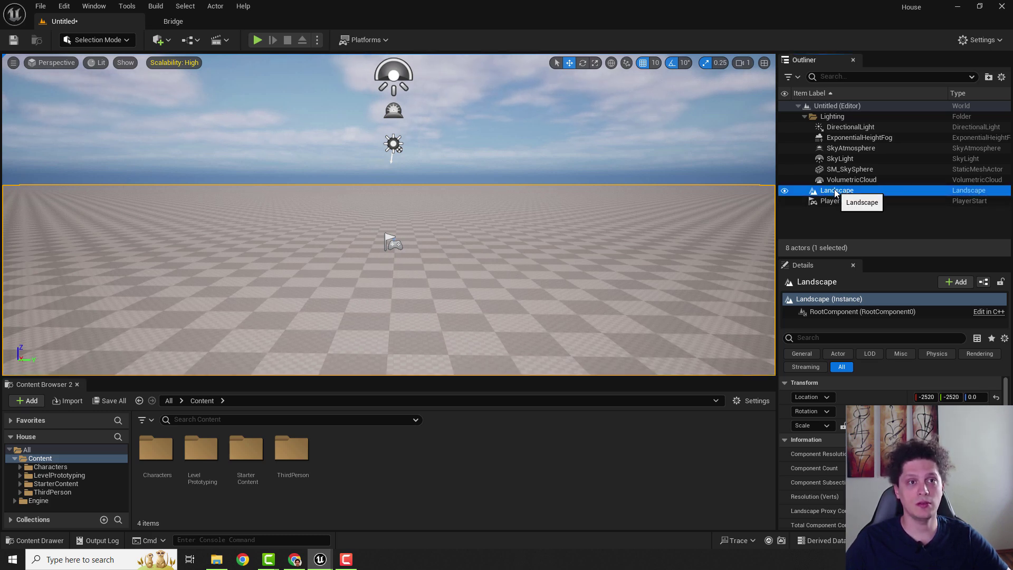
{"action": "scroll", "coordinate": [961, 432], "scroll_direction": "down", "scroll_amount": 2}
{"action": "scroll", "coordinate": [961, 435], "scroll_direction": "down", "scroll_amount": 5}
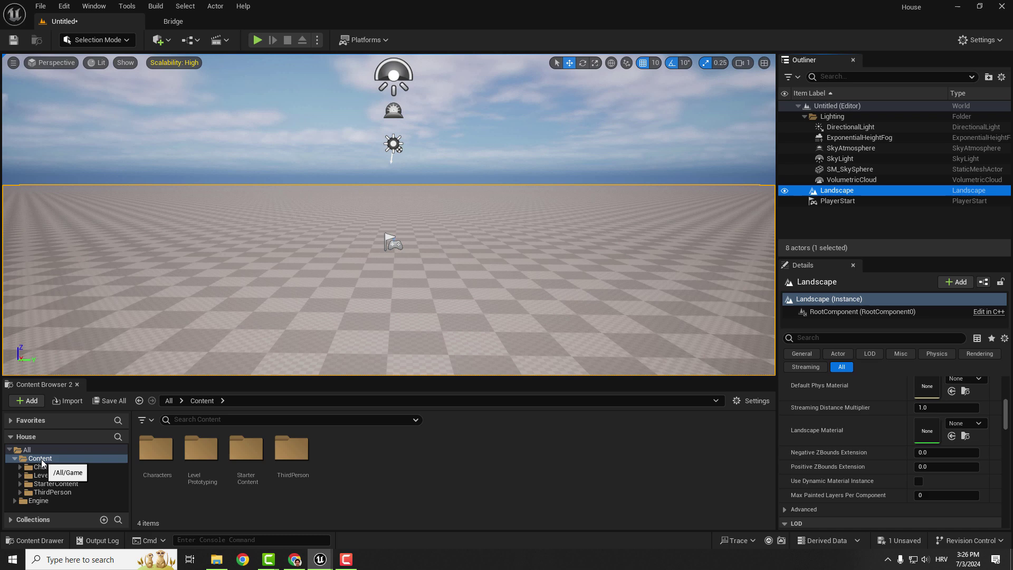
{"action": "left_click", "coordinate": [32, 459]}
{"action": "left_click", "coordinate": [194, 419]}
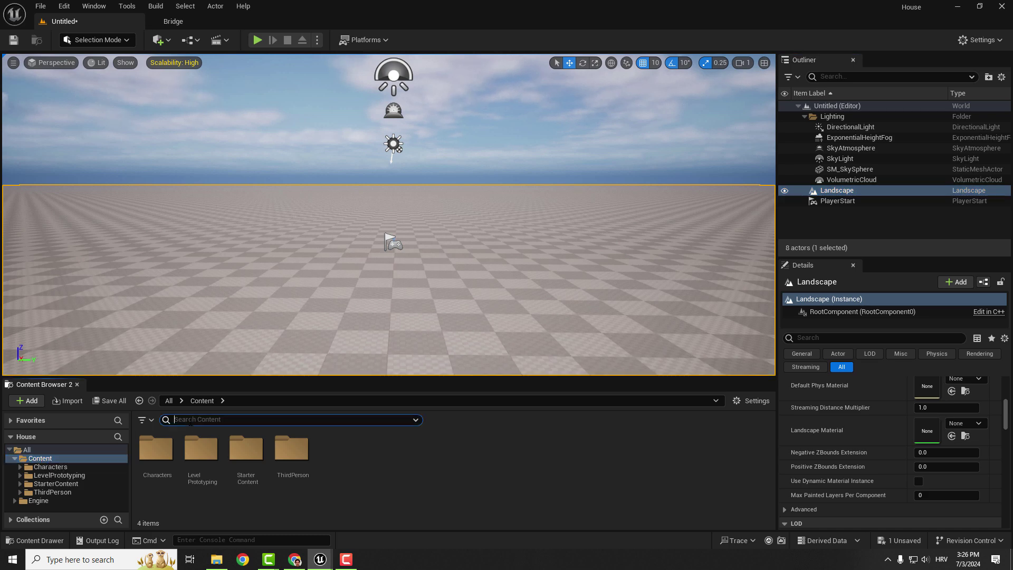
{"action": "type", "text": "grass"}
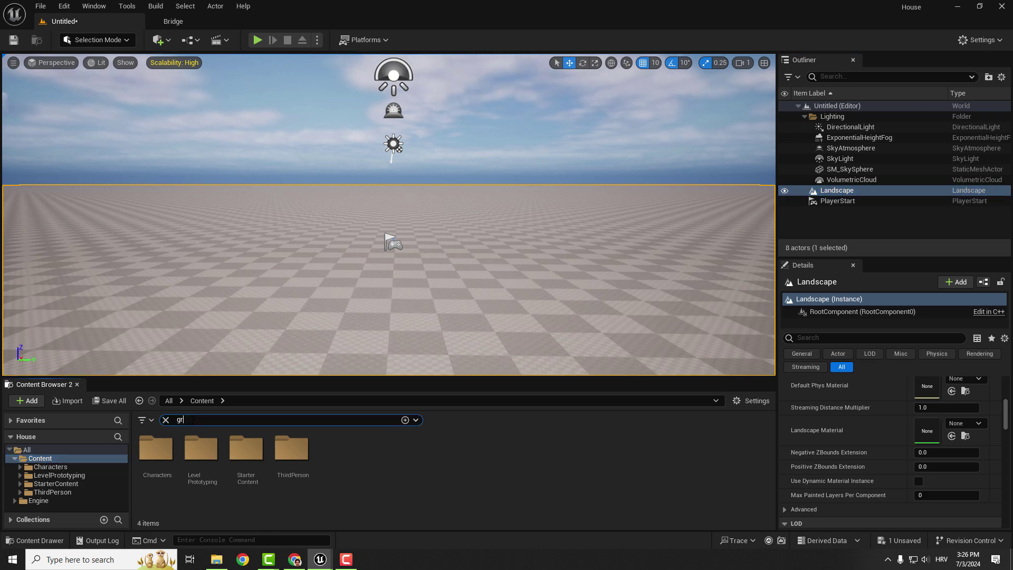
{"action": "left_click", "coordinate": [332, 490]}
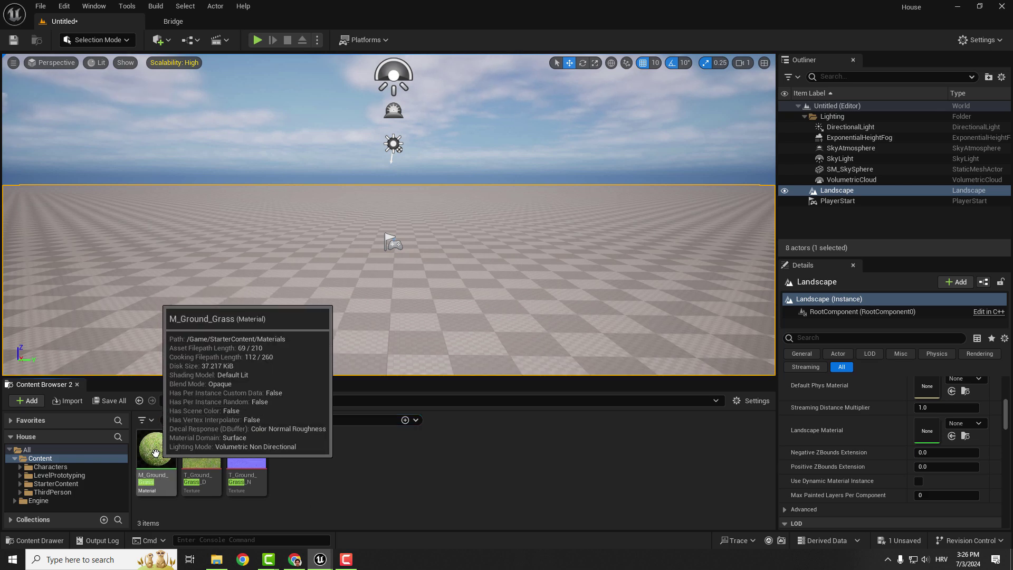
{"action": "left_click_drag", "start_coordinate": [156, 453], "coordinate": [924, 433]}
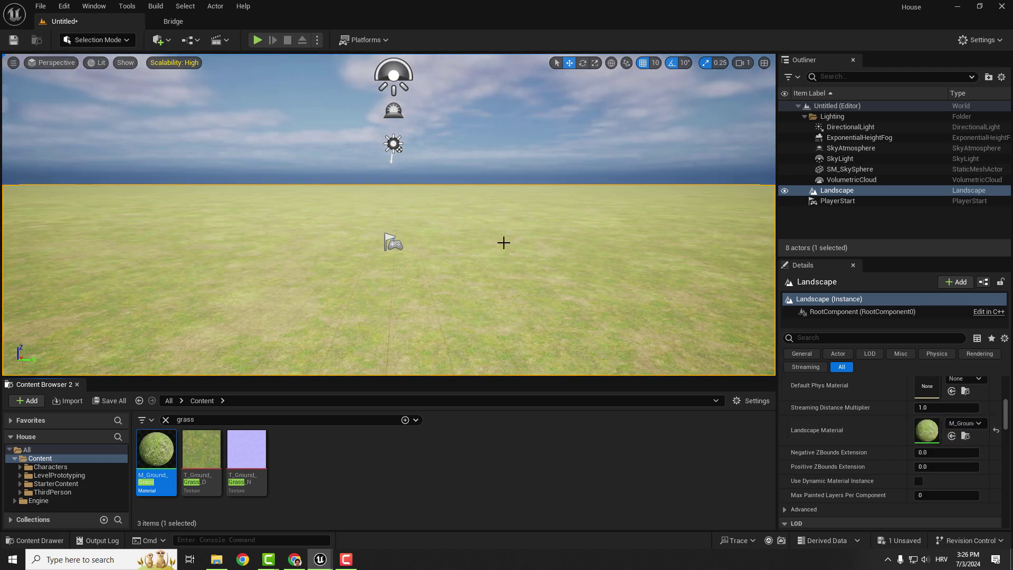
Turn on Game View to hide the editor icons and selection outline over the grass landscape.
{"action": "right_click_drag", "start_coordinate": [512, 258], "coordinate": [503, 221]}
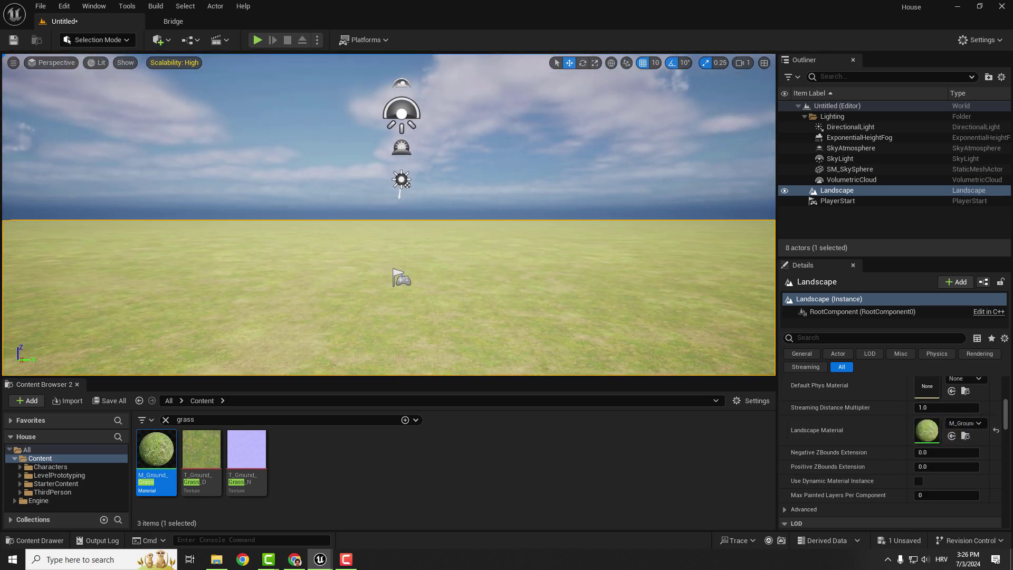
{"action": "right_click_drag", "start_coordinate": [501, 263], "coordinate": [461, 291]}
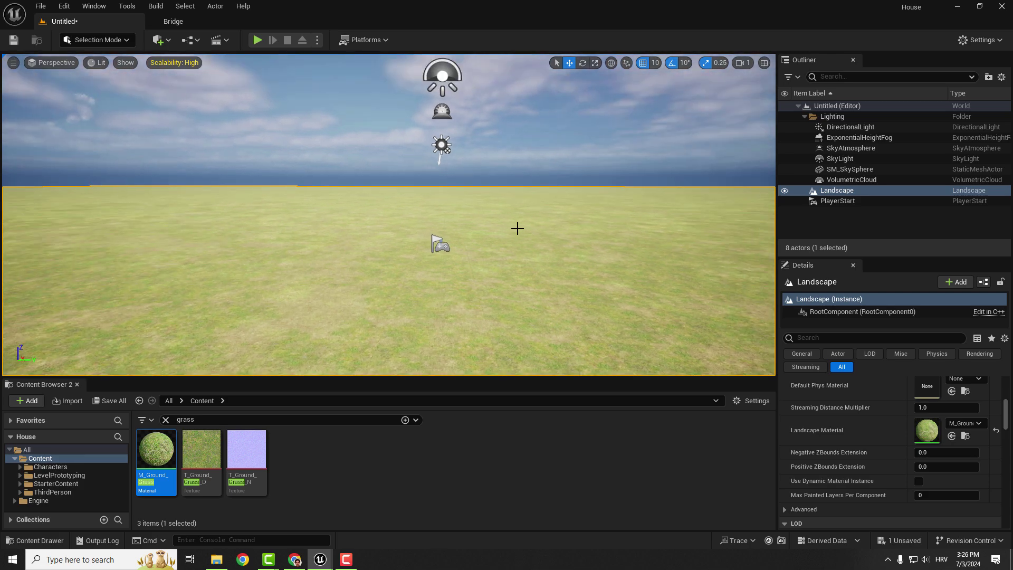
{"action": "right_click_drag", "start_coordinate": [518, 228], "coordinate": [497, 219]}
{"action": "key", "text": "g"}
{"action": "right_click_drag", "start_coordinate": [433, 223], "coordinate": [441, 235]}
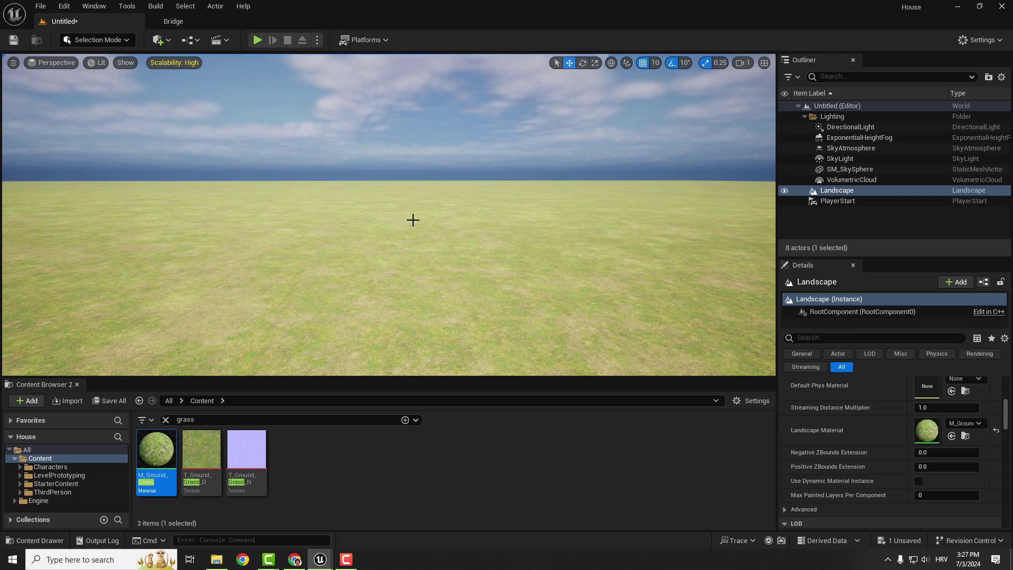
Preview the grass landscape in a full-screen viewport and return to the normal editor layout.
{"action": "key", "text": "F11"}
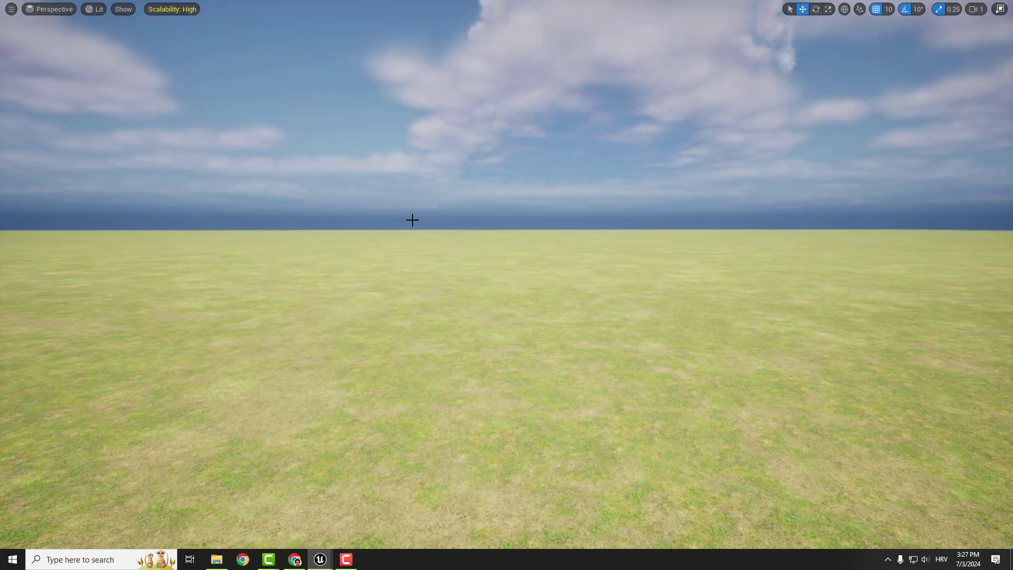
{"action": "key", "text": "F11"}
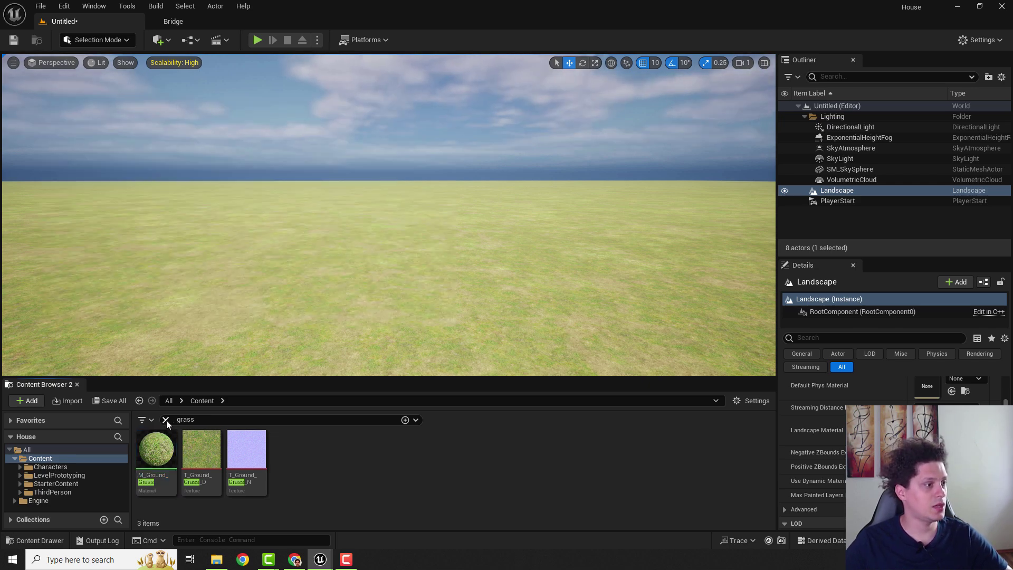
Clear the grass search and open the project's StarterContent folder.
{"action": "left_click", "coordinate": [165, 420]}
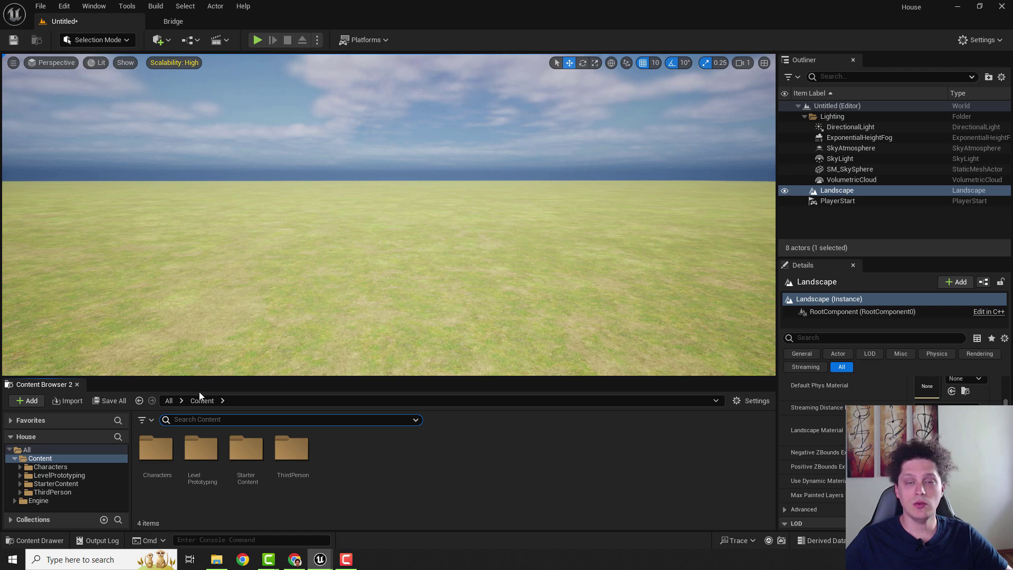
{"action": "left_click", "coordinate": [57, 484]}
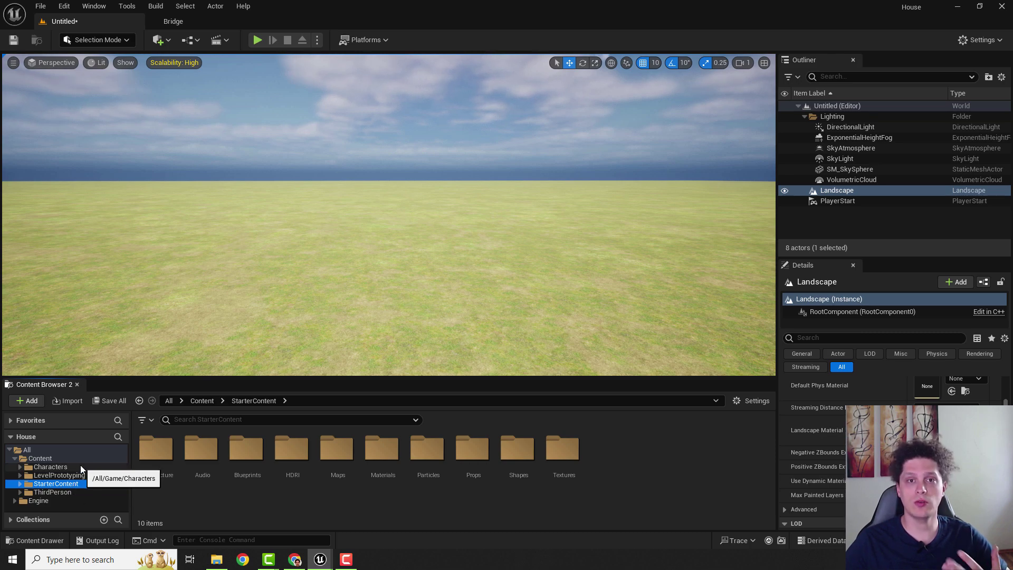
Check where the Starter Content pack can be added to the project, and close the dialog without adding it.
{"action": "left_click", "coordinate": [26, 400]}
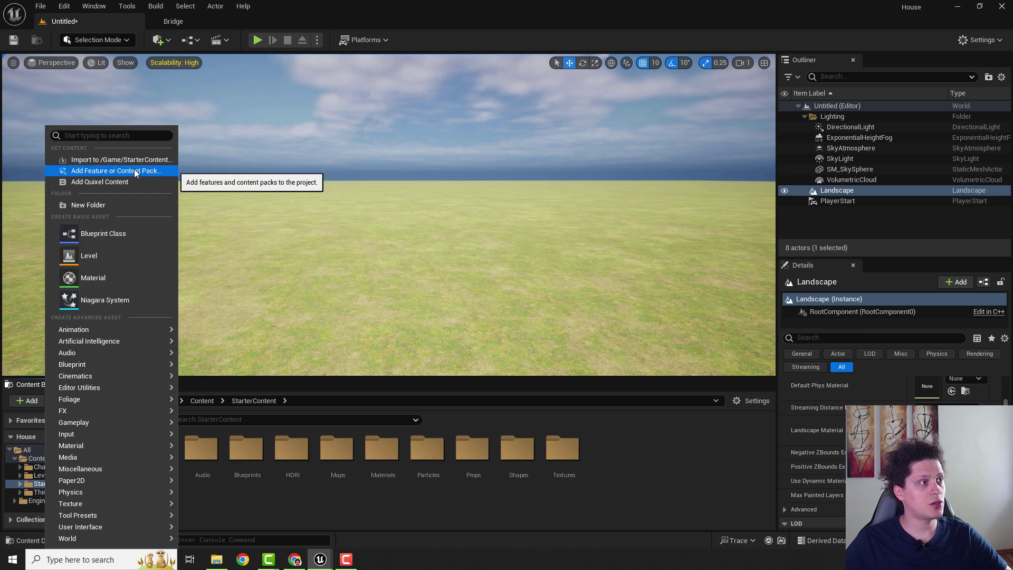
{"action": "left_click", "coordinate": [104, 170]}
{"action": "left_click", "coordinate": [427, 162]}
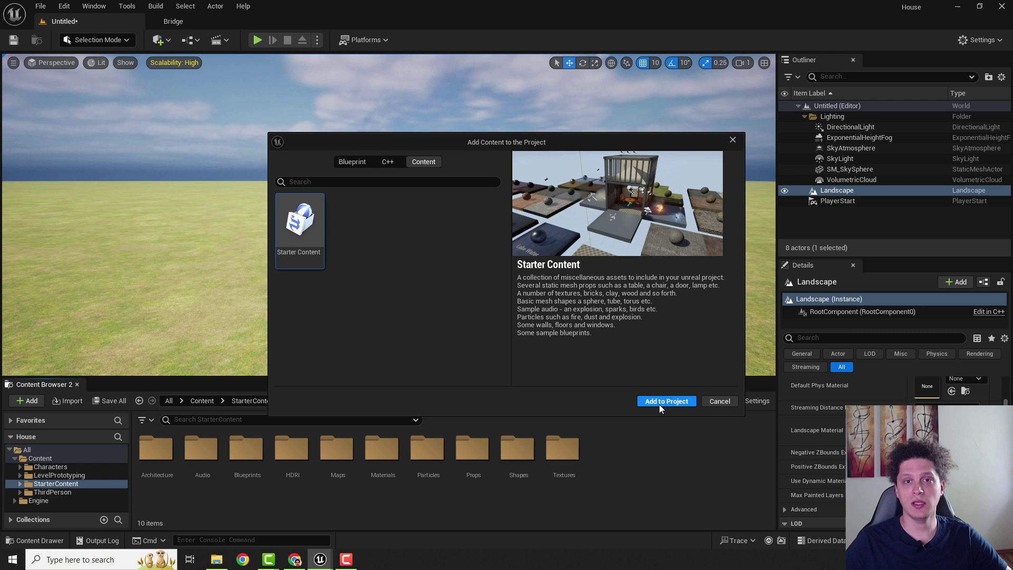
{"action": "left_click", "coordinate": [721, 401]}
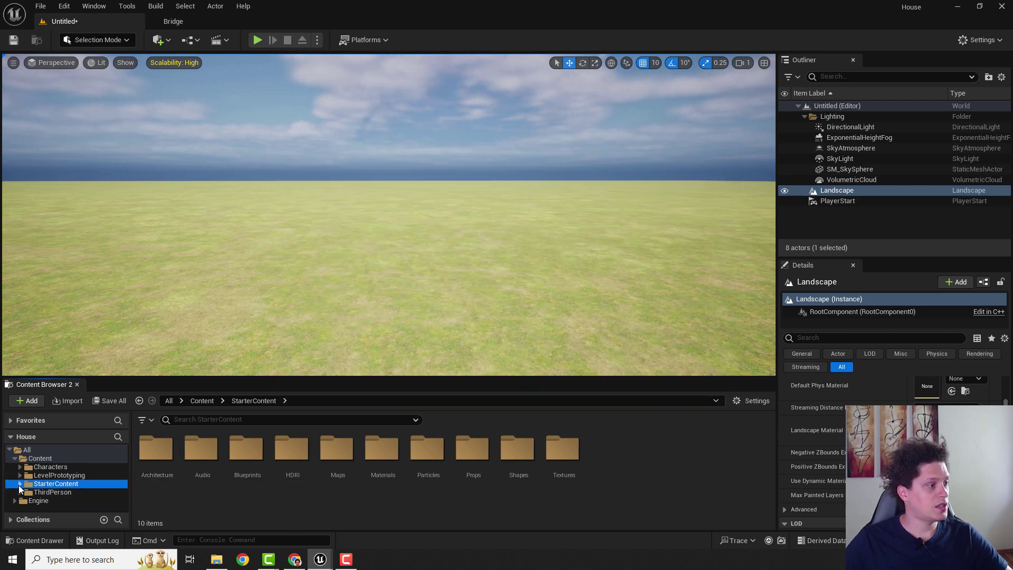
Place Floor_400x400 from StarterContent's Architecture folder on the landscape and raise it slightly above the grass.
{"action": "left_click", "coordinate": [20, 484]}
{"action": "scroll", "coordinate": [73, 478], "scroll_direction": "down", "scroll_amount": 2}
{"action": "left_click", "coordinate": [71, 459]}
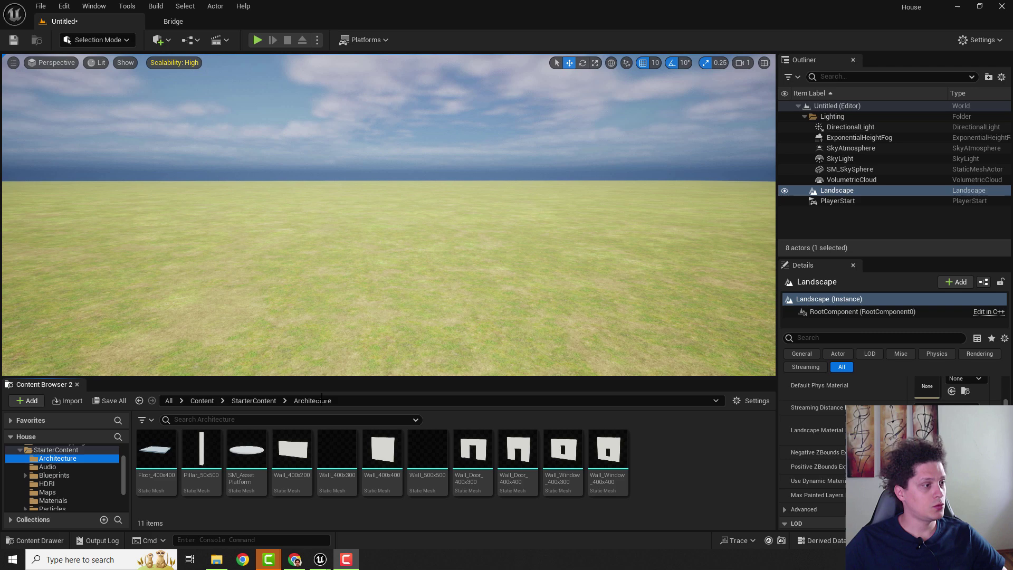
{"action": "left_click_drag", "start_coordinate": [156, 448], "coordinate": [371, 304]}
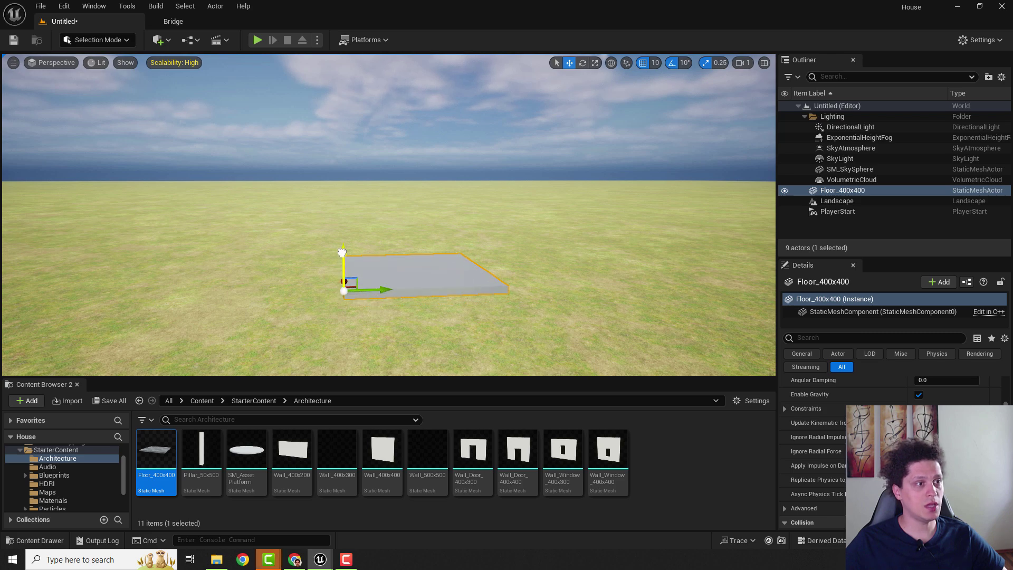
{"action": "key", "text": "f"}
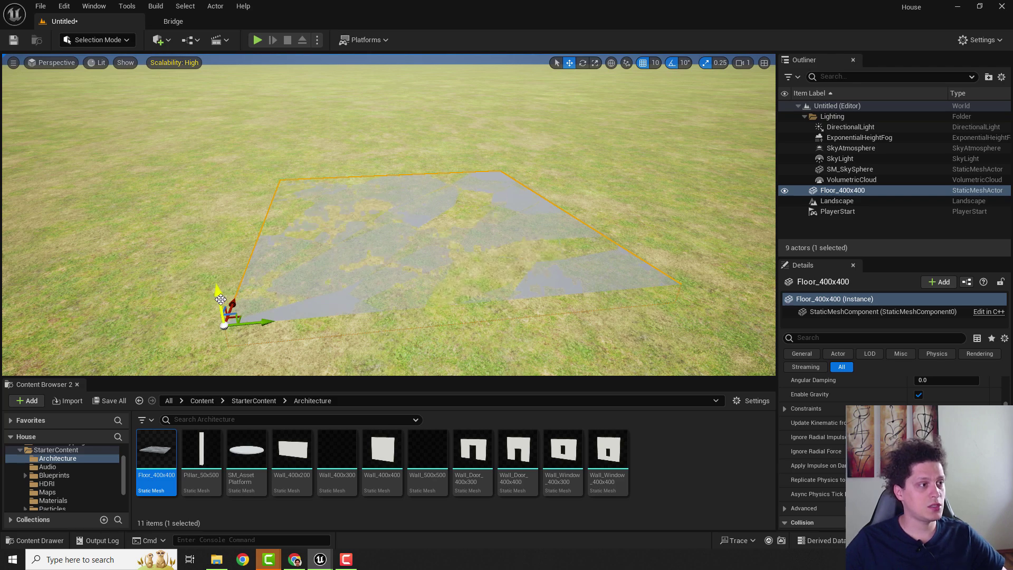
{"action": "left_click_drag", "start_coordinate": [217, 302], "coordinate": [216, 292]}
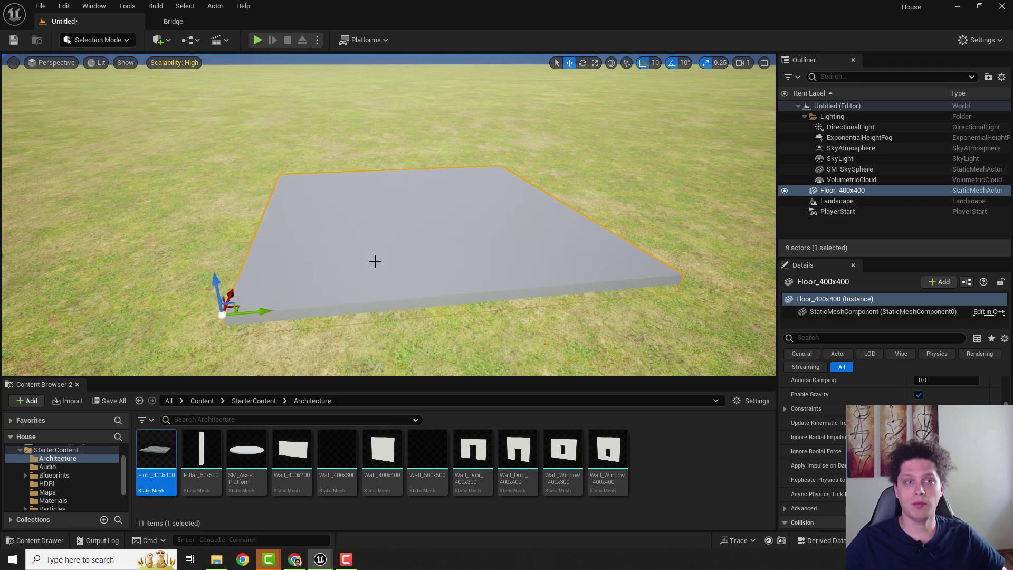
Duplicate the floor tile along its green axis and set the copy flush against the first tile.
{"action": "scroll", "coordinate": [351, 266], "scroll_direction": "down", "scroll_amount": 5}
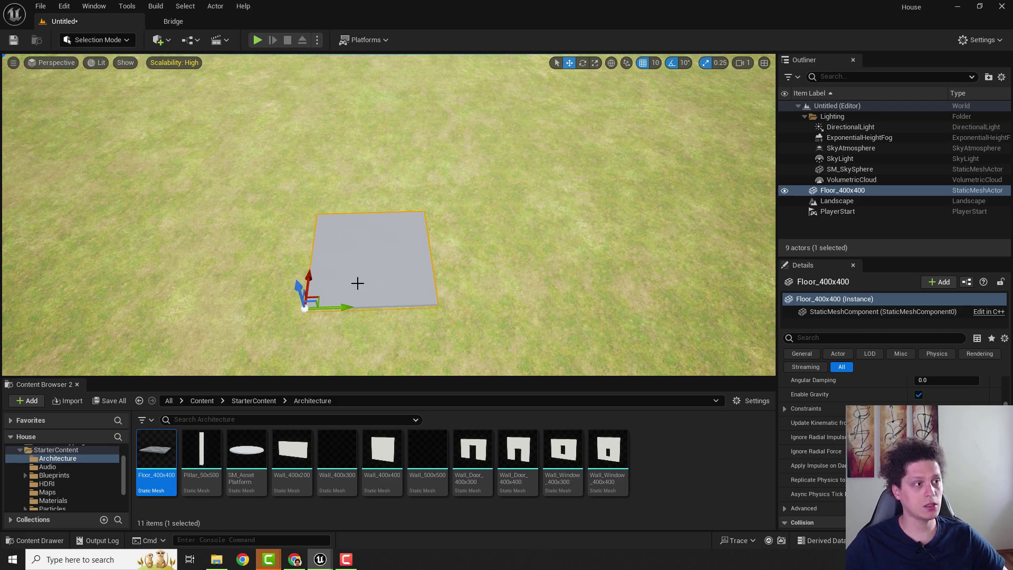
{"action": "left_click_drag", "start_coordinate": [340, 307], "coordinate": [484, 297], "text": "alt"}
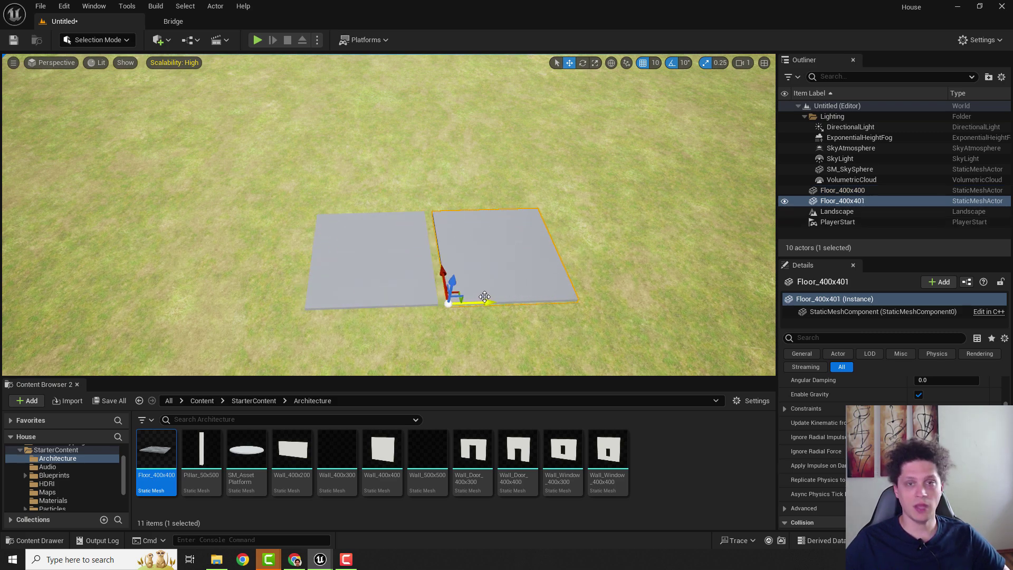
{"action": "scroll", "coordinate": [486, 307], "scroll_direction": "up", "scroll_amount": 8}
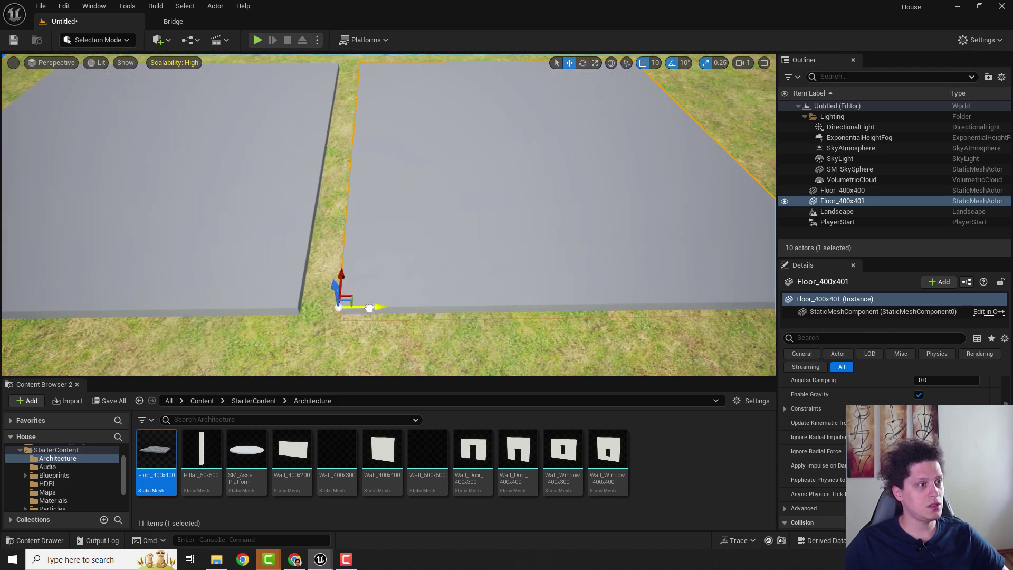
{"action": "left_click_drag", "start_coordinate": [372, 306], "coordinate": [336, 306]}
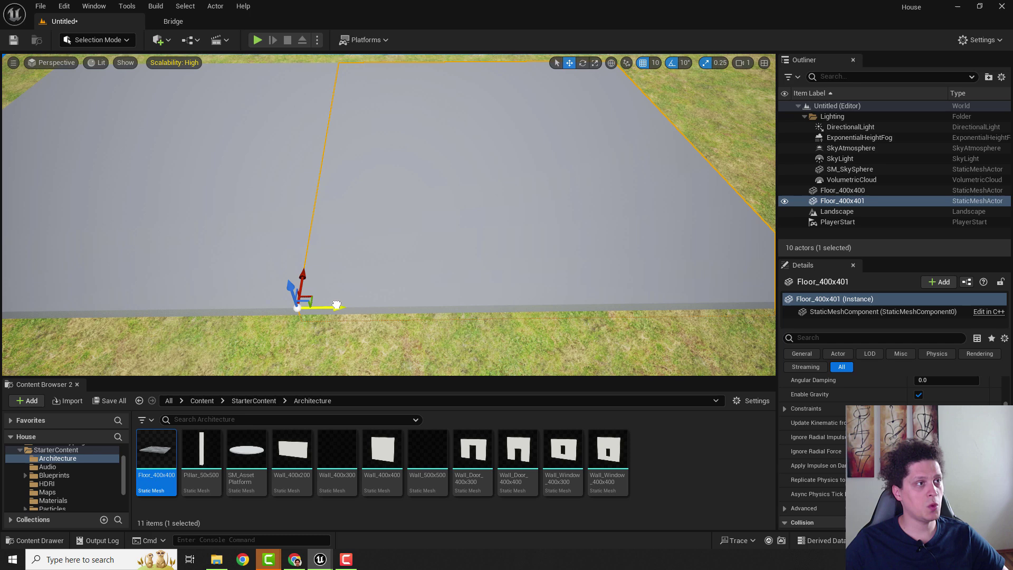
Duplicate both floor tiles together along the green axis to form a continuous row of four.
{"action": "scroll", "coordinate": [380, 291], "scroll_direction": "down", "scroll_amount": 6}
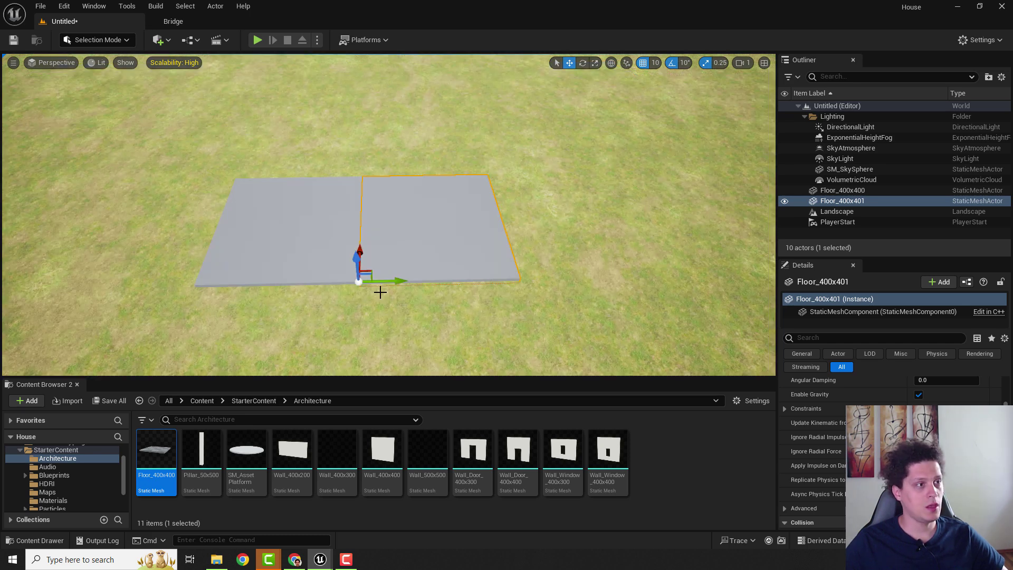
{"action": "left_click", "coordinate": [314, 218]}
{"action": "left_click", "coordinate": [412, 220], "text": "ctrl"}
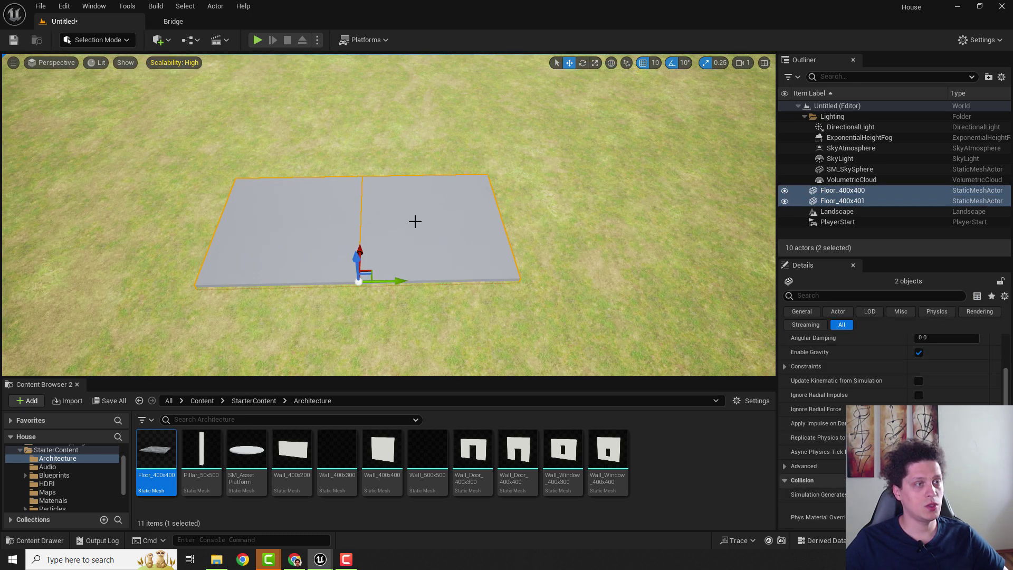
{"action": "left_click_drag", "start_coordinate": [388, 284], "coordinate": [719, 285], "text": "alt"}
Duplicate the whole row of four floor tiles twice along the red axis to form a three-by-four floor.
{"action": "right_click_drag", "start_coordinate": [584, 326], "coordinate": [575, 306]}
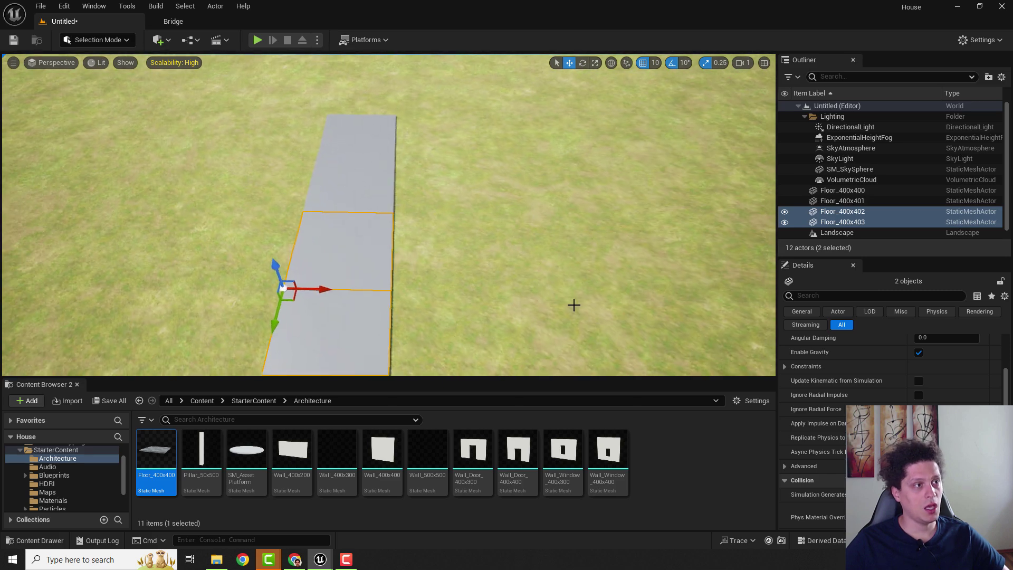
{"action": "left_click", "coordinate": [350, 133]}
{"action": "left_click", "coordinate": [355, 182], "text": "ctrl"}
{"action": "left_click", "coordinate": [350, 227], "text": "ctrl"}
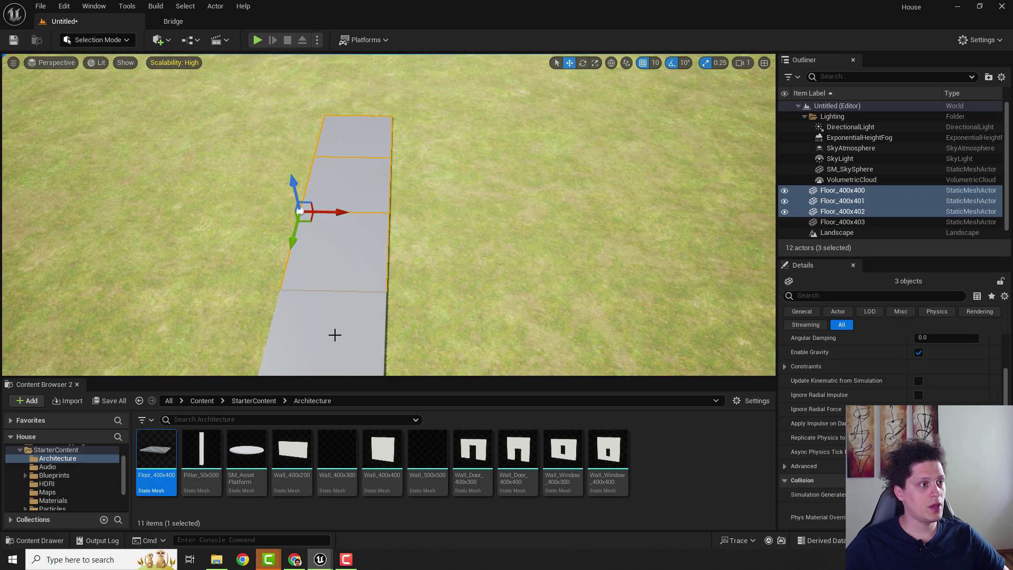
{"action": "left_click", "coordinate": [362, 320], "text": "ctrl"}
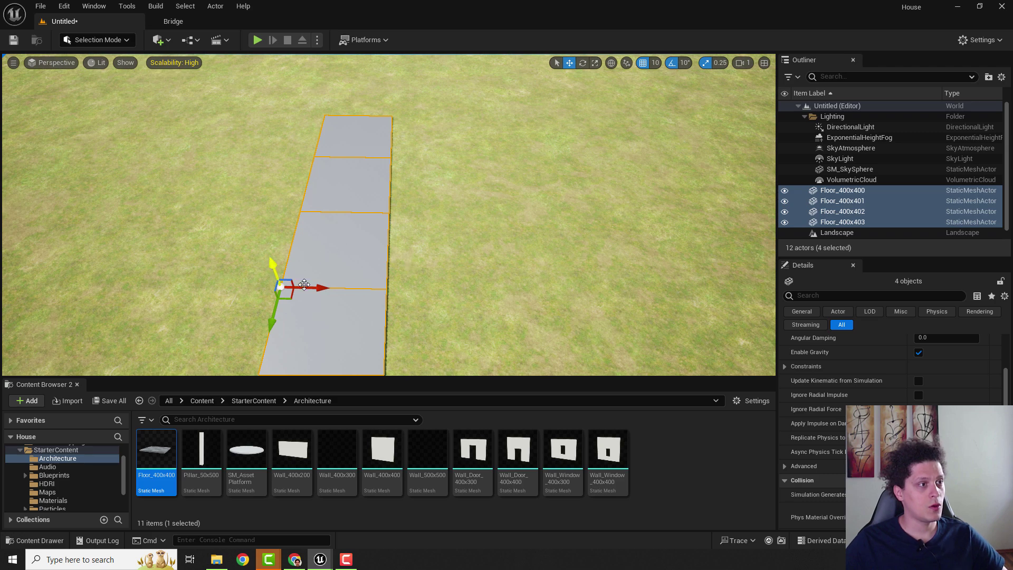
{"action": "left_click_drag", "start_coordinate": [310, 285], "coordinate": [527, 292], "text": "alt"}
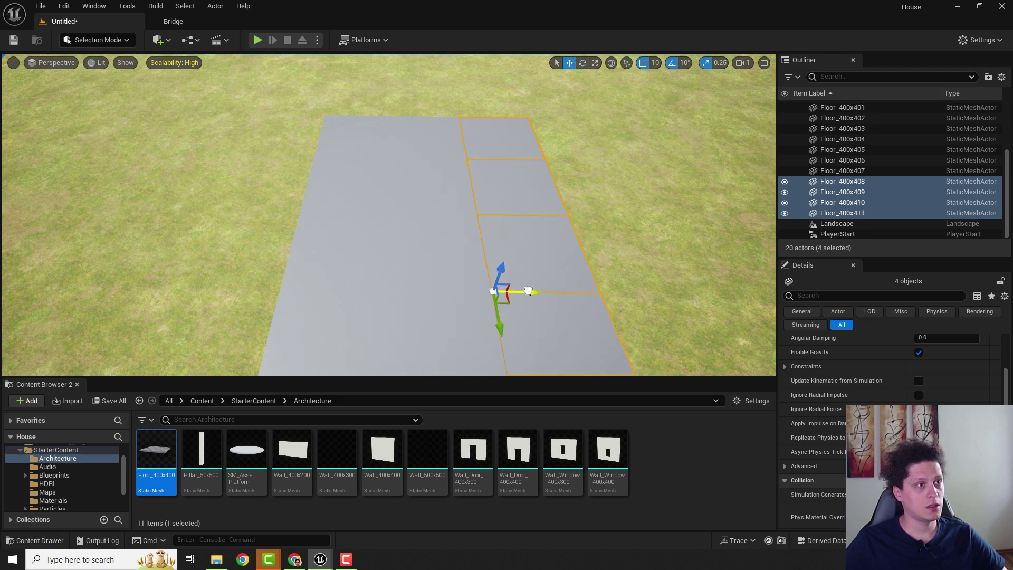
Place Wall_Door_400x400 at the floor's near edge and rotate it to run parallel to that edge.
{"action": "right_click_drag", "start_coordinate": [528, 292], "coordinate": [509, 231]}
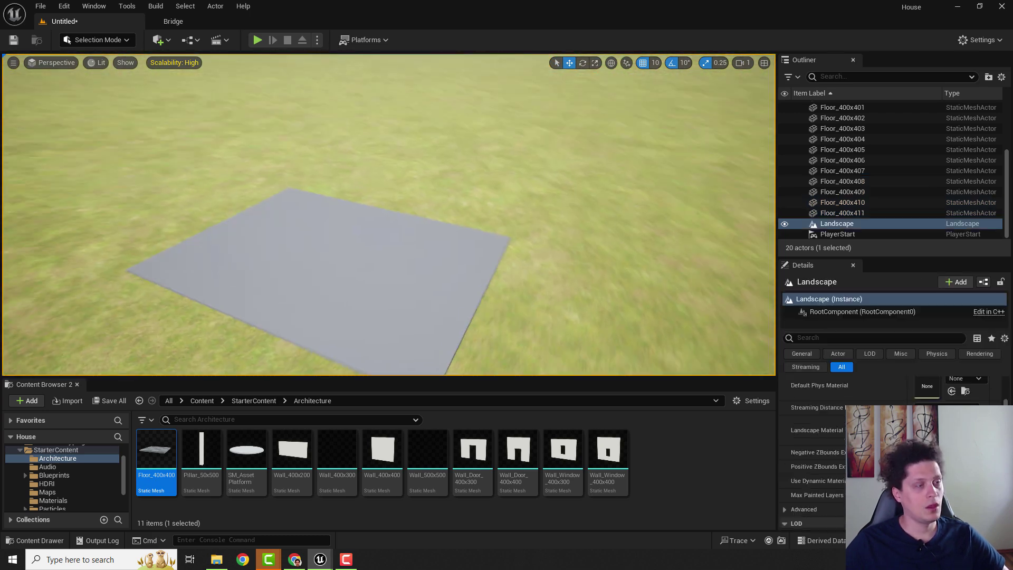
{"action": "right_click_drag", "start_coordinate": [379, 203], "coordinate": [380, 217]}
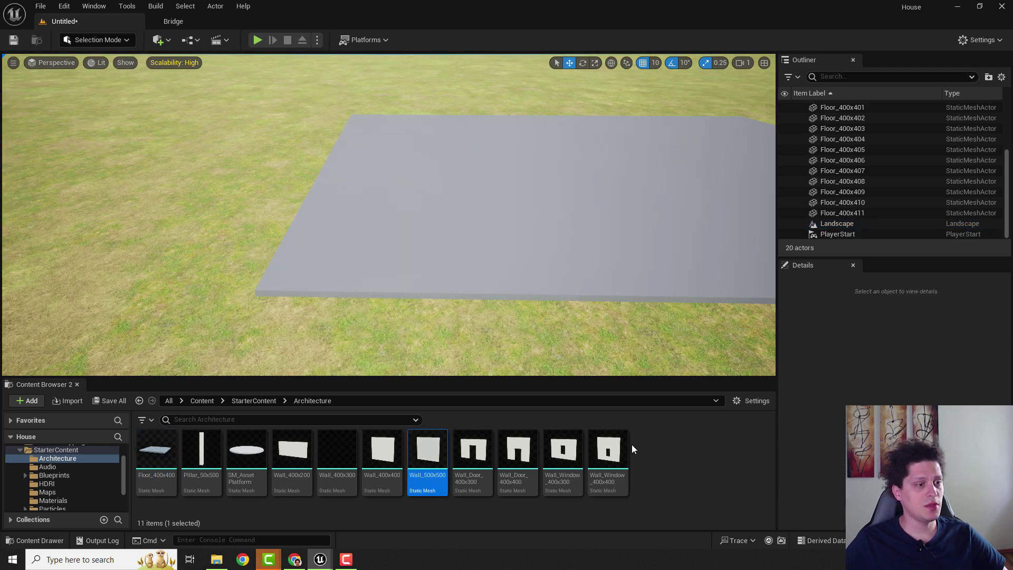
{"action": "left_click", "coordinate": [518, 452]}
{"action": "left_click_drag", "start_coordinate": [517, 453], "coordinate": [486, 288]}
{"action": "key", "text": "e"}
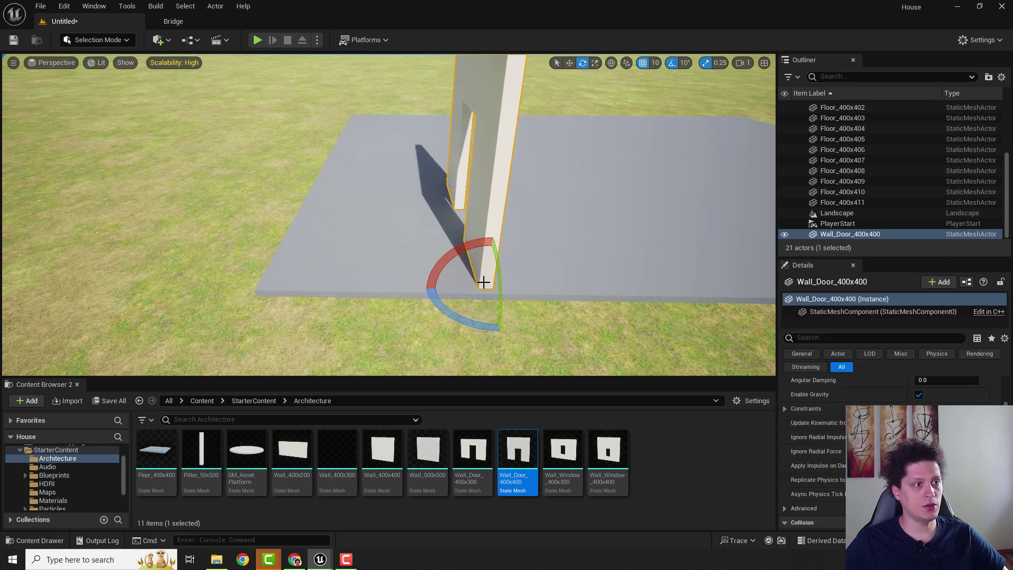
{"action": "left_click_drag", "start_coordinate": [436, 311], "coordinate": [412, 282]}
{"action": "key", "text": "w"}
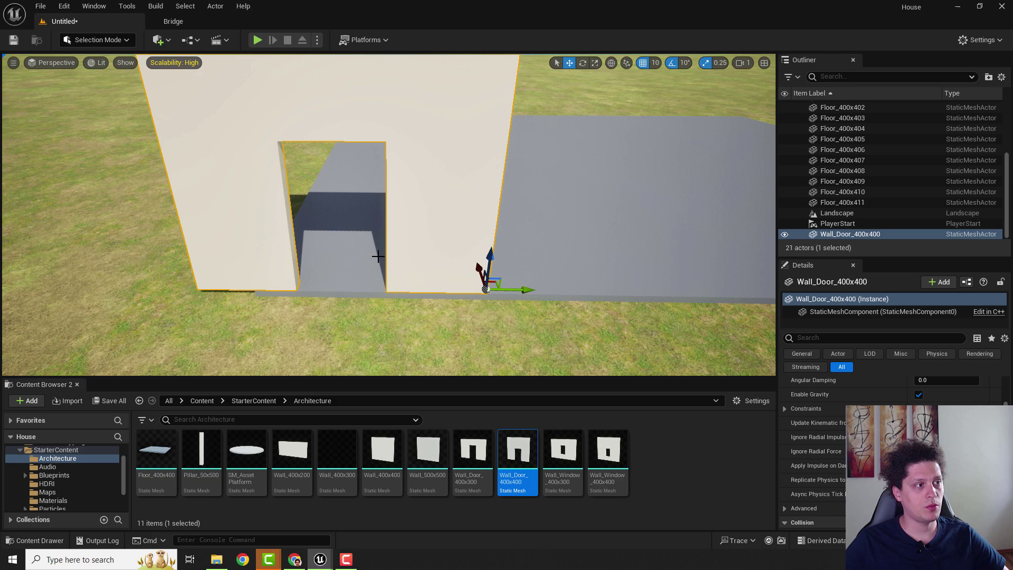
Slide the door wall along the floor's near edge, away from the floor's corner.
{"action": "left_click_drag", "start_coordinate": [501, 286], "coordinate": [534, 295]}
{"action": "scroll", "coordinate": [534, 295], "scroll_direction": "down", "scroll_amount": 4}
{"action": "left_click", "coordinate": [502, 258]}
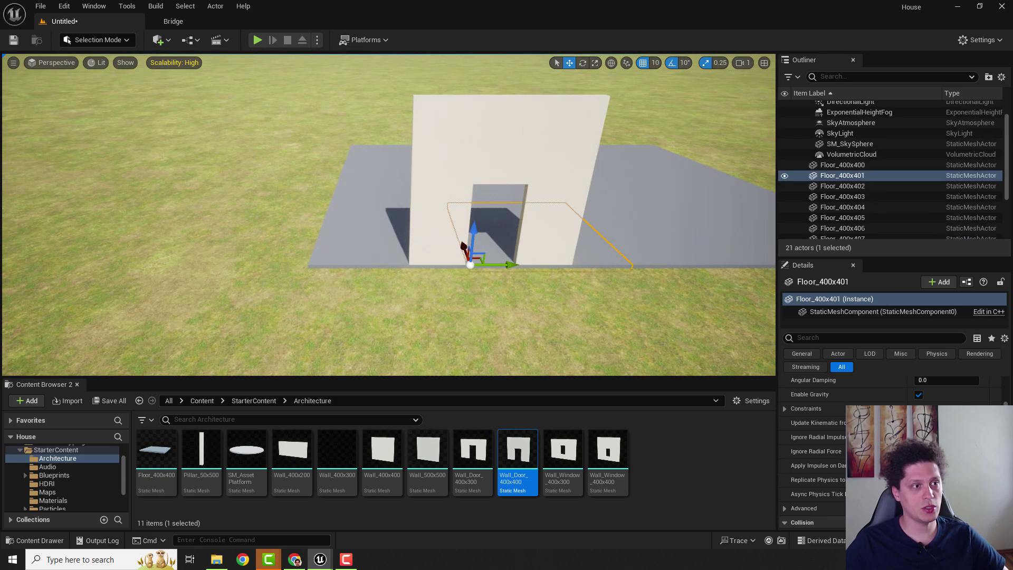
{"action": "middle_click_drag", "start_coordinate": [501, 258], "coordinate": [436, 192]}
{"action": "left_click", "coordinate": [403, 174]}
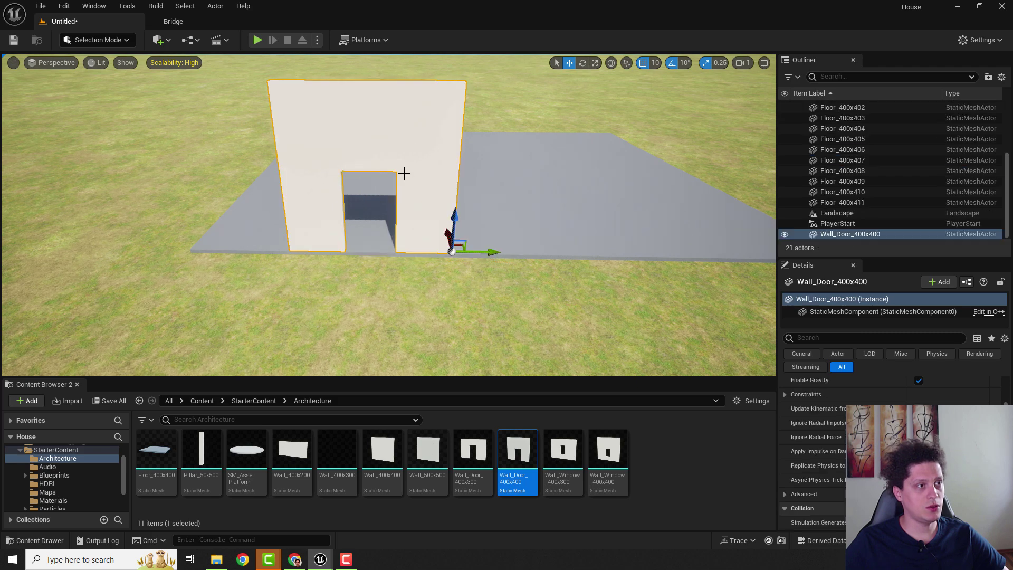
{"action": "left_click_drag", "start_coordinate": [479, 249], "coordinate": [565, 250]}
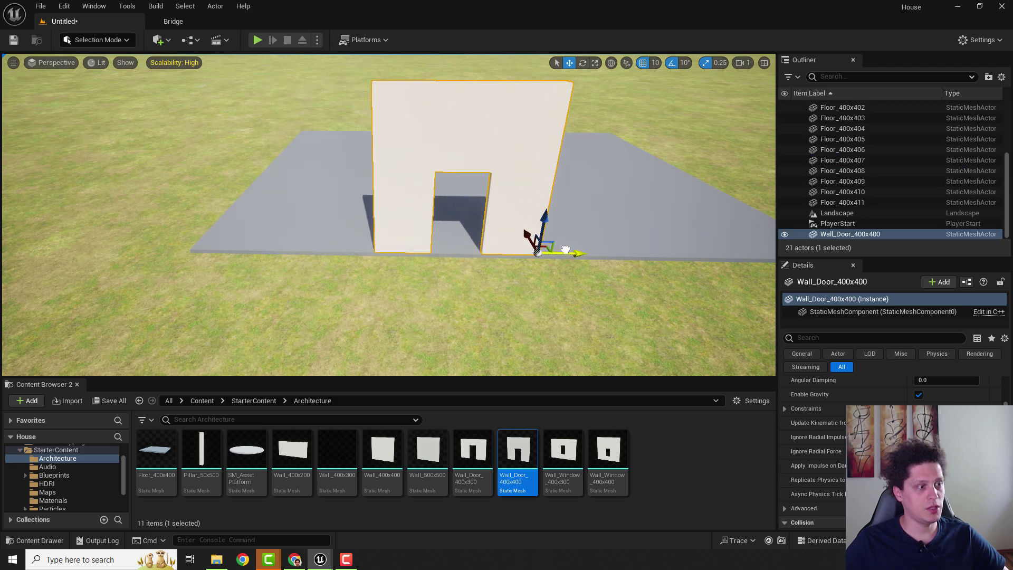
Turn off Game View and adjust the door wall's position along the floor edge against the tile beneath it.
{"action": "right_click_drag", "start_coordinate": [566, 250], "coordinate": [421, 236]}
{"action": "key", "text": "g"}
{"action": "key", "text": "w"}
{"action": "left_click_drag", "start_coordinate": [639, 165], "coordinate": [573, 175]}
{"action": "left_click", "coordinate": [463, 154]}
{"action": "left_click", "coordinate": [611, 141]}
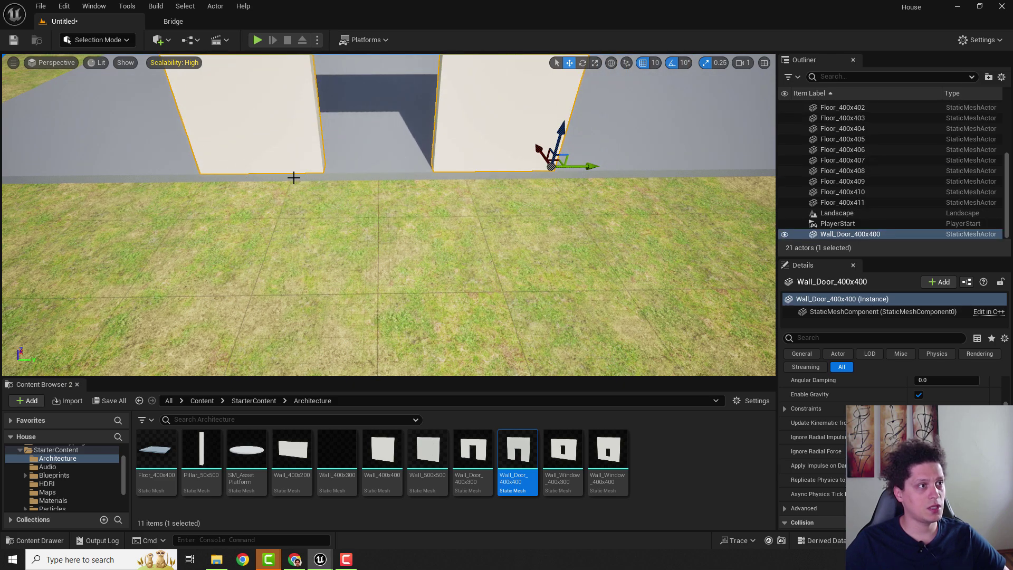
{"action": "left_click", "coordinate": [293, 176]}
{"action": "left_click", "coordinate": [498, 136]}
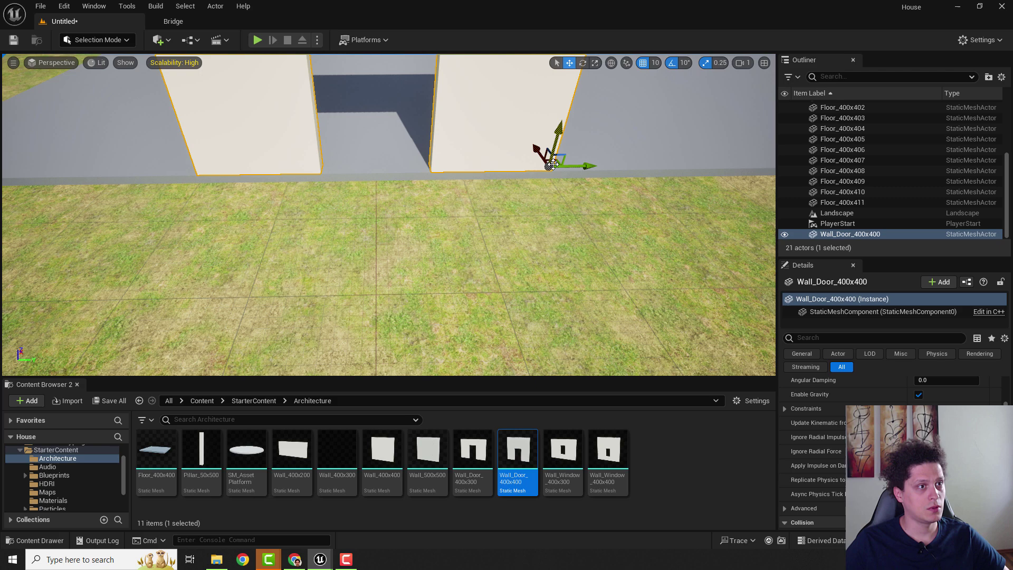
{"action": "left_click", "coordinate": [301, 175]}
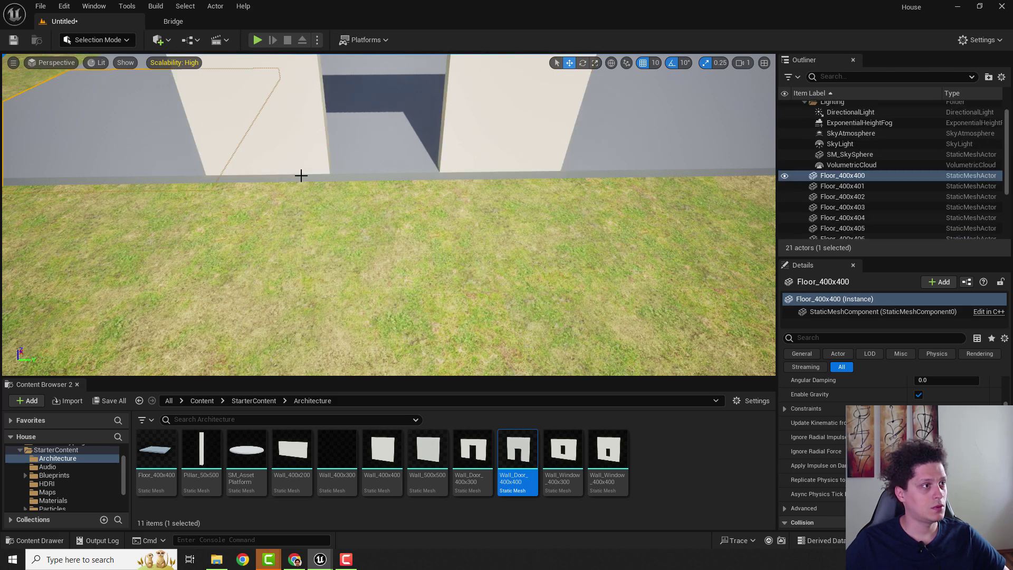
Delete the three end floor tiles on the side away from the door wall, leaving a three-by-three floor.
{"action": "right_click_drag", "start_coordinate": [381, 167], "coordinate": [517, 237]}
{"action": "left_click", "coordinate": [501, 285]}
{"action": "key", "text": "Delete"}
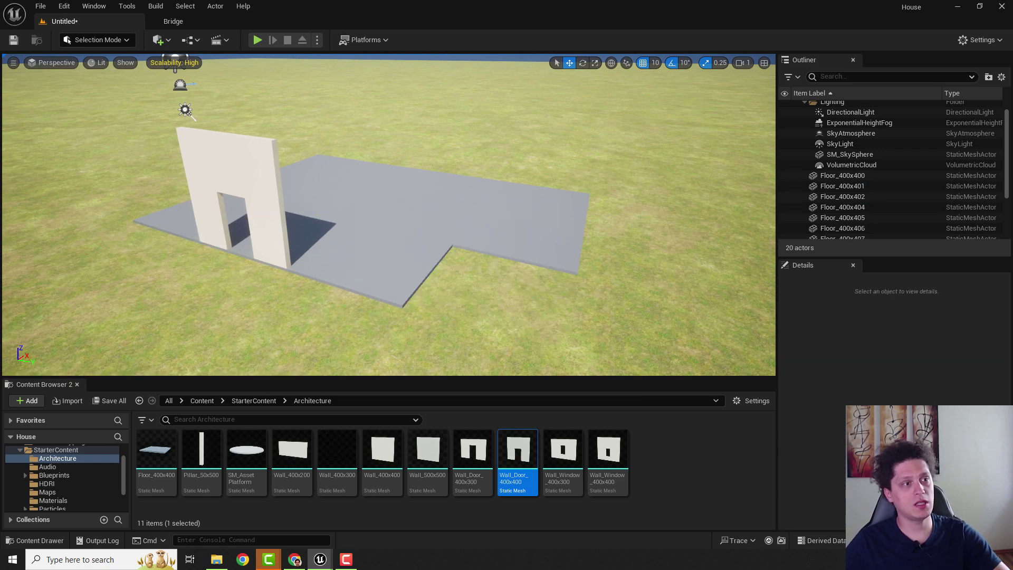
{"action": "left_click", "coordinate": [521, 241]}
{"action": "key", "text": "Delete"}
{"action": "left_click", "coordinate": [544, 209]}
{"action": "key", "text": "Delete"}
Try out a Wall_400x400 and a second Wall_Door_400x400 on the floor, and delete both.
{"action": "right_click_drag", "start_coordinate": [383, 238], "coordinate": [459, 200]}
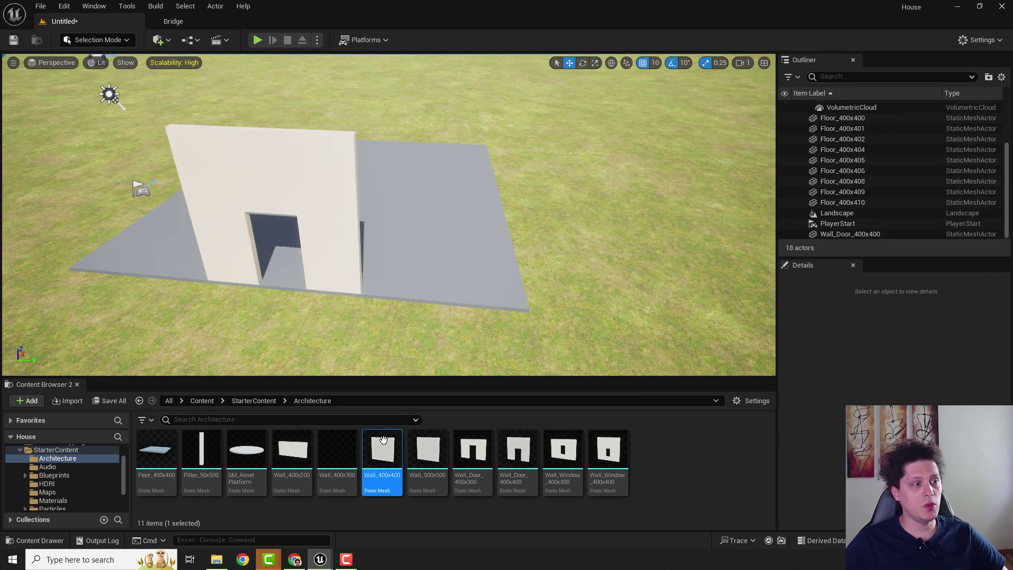
{"action": "left_click_drag", "start_coordinate": [383, 442], "coordinate": [422, 293]}
{"action": "left_click_drag", "start_coordinate": [518, 449], "coordinate": [503, 296]}
{"action": "key", "text": "Delete"}
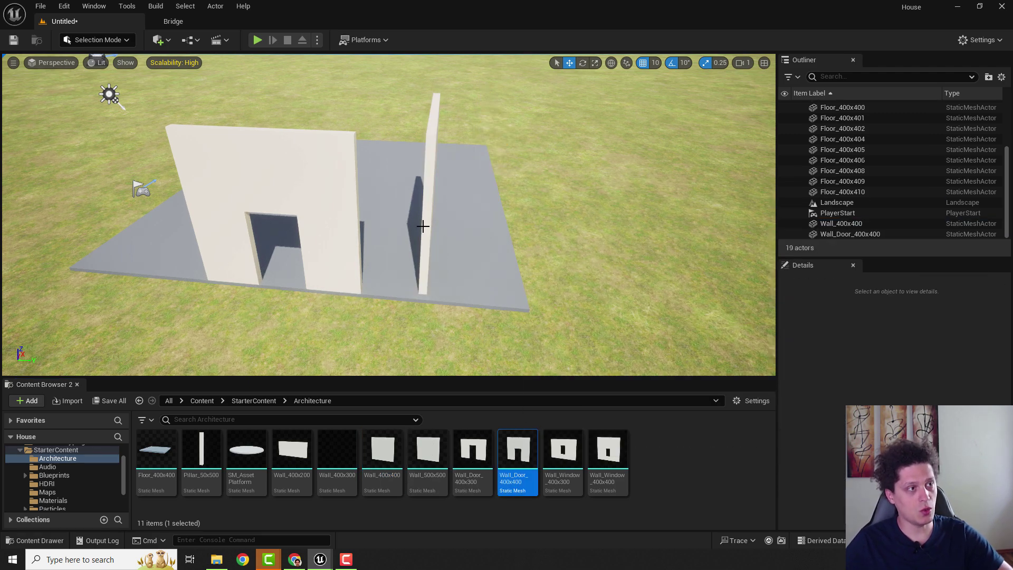
{"action": "left_click", "coordinate": [422, 219]}
{"action": "key", "text": "Delete"}
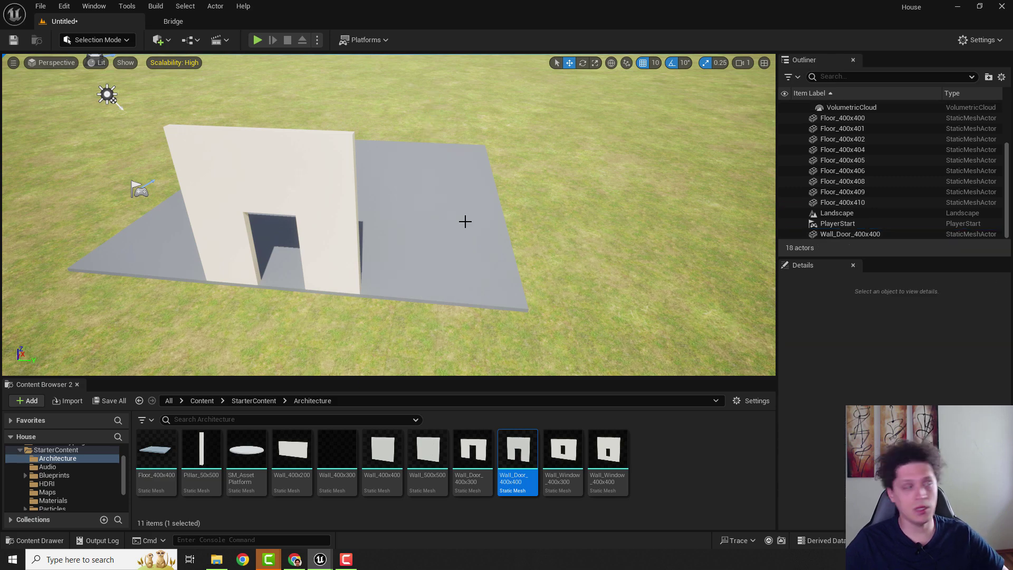
Duplicate the door wall to both sides so that three door walls fill the floor's near edge.
{"action": "left_click", "coordinate": [319, 194]}
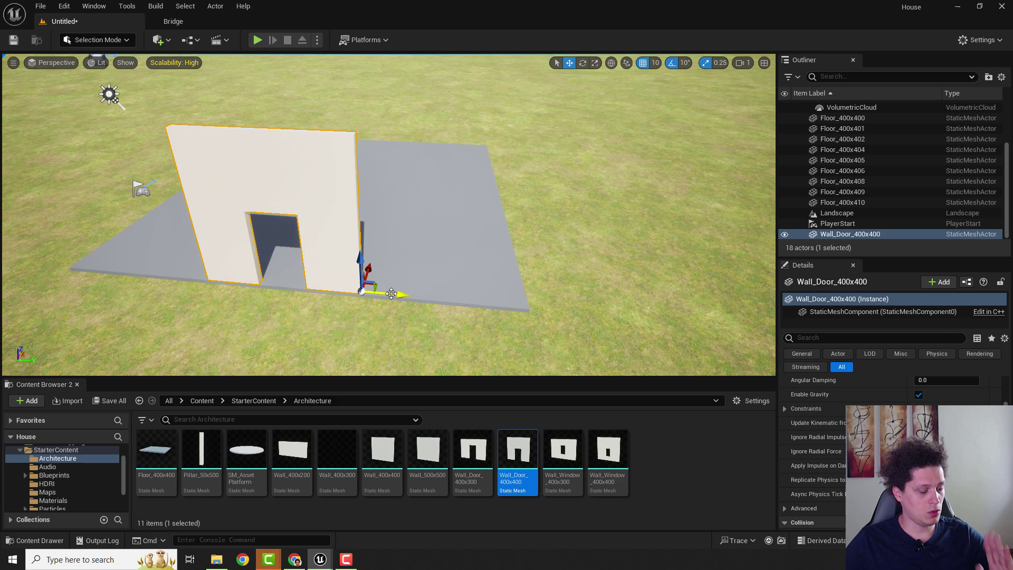
{"action": "left_click_drag", "start_coordinate": [388, 295], "coordinate": [560, 316], "text": "alt"}
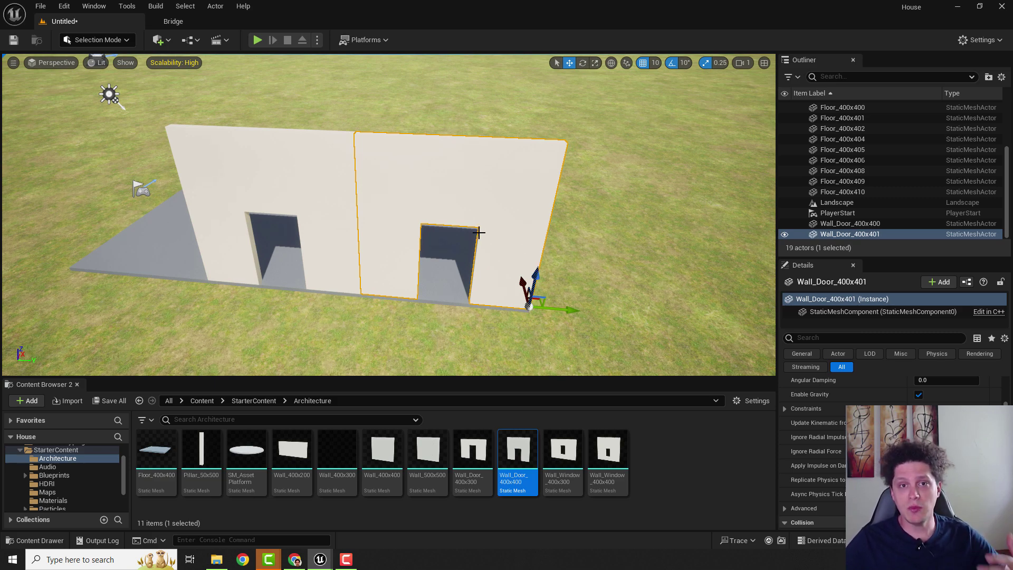
{"action": "right_click_drag", "start_coordinate": [542, 239], "coordinate": [358, 228]}
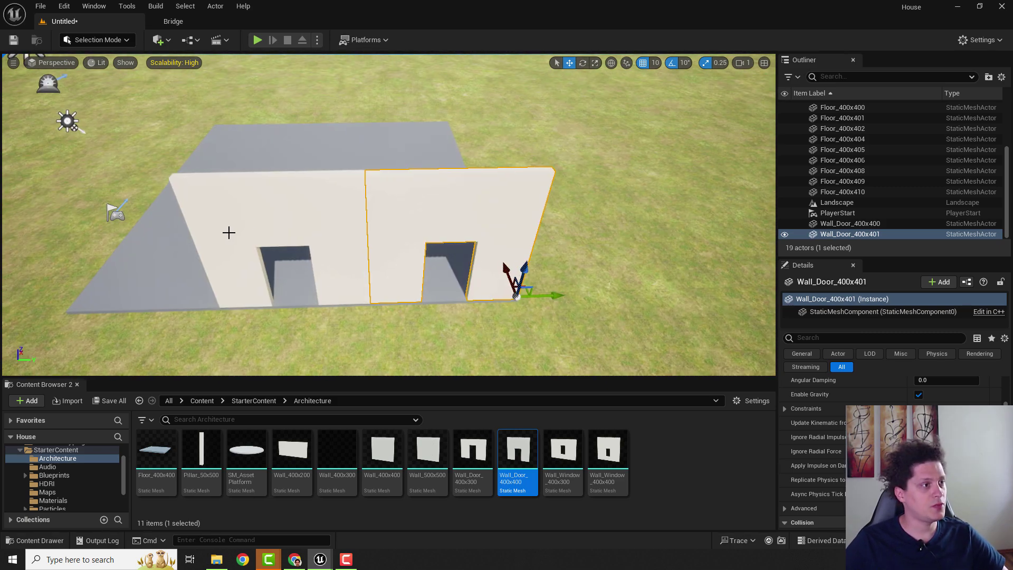
{"action": "left_click", "coordinate": [229, 233]}
{"action": "left_click_drag", "start_coordinate": [399, 300], "coordinate": [248, 301], "text": "alt"}
{"action": "key", "text": "a"}
{"action": "right_click_drag", "start_coordinate": [237, 317], "coordinate": [241, 317]}
{"action": "key", "text": "d"}
{"action": "key", "text": "w"}
{"action": "scroll", "coordinate": [202, 227], "scroll_direction": "down", "scroll_amount": 3}
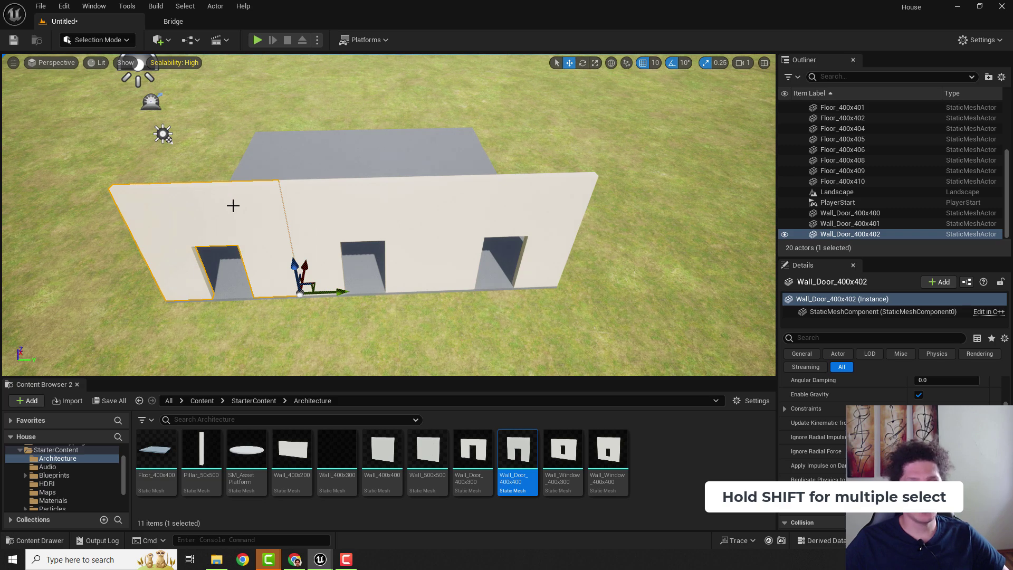
Select the two outer door walls and swap their static mesh to Wall_Window_400x400 after trying Wall_400x400.
{"action": "left_click", "coordinate": [502, 203], "text": "shift"}
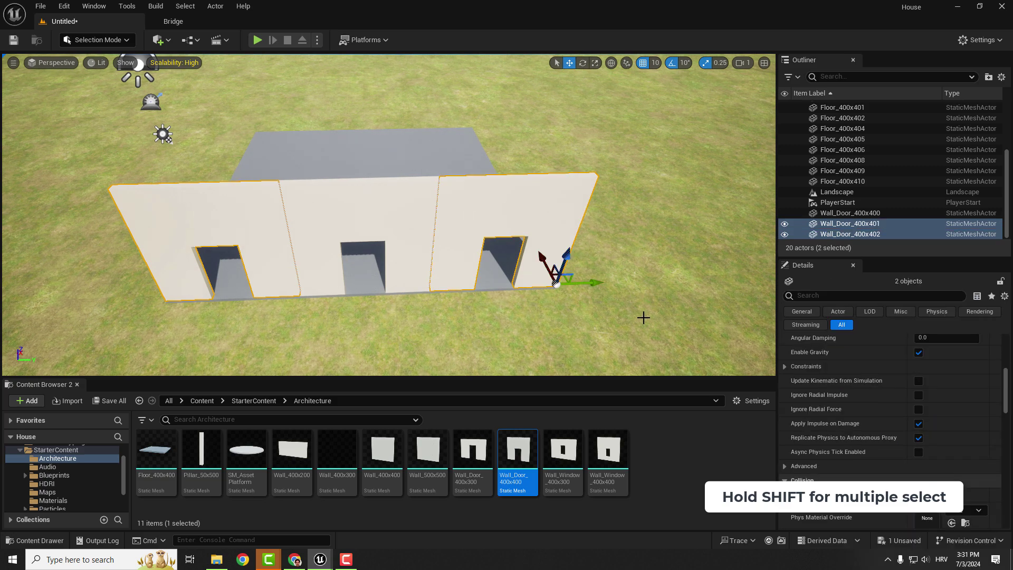
{"action": "scroll", "coordinate": [957, 406], "scroll_direction": "up", "scroll_amount": 10}
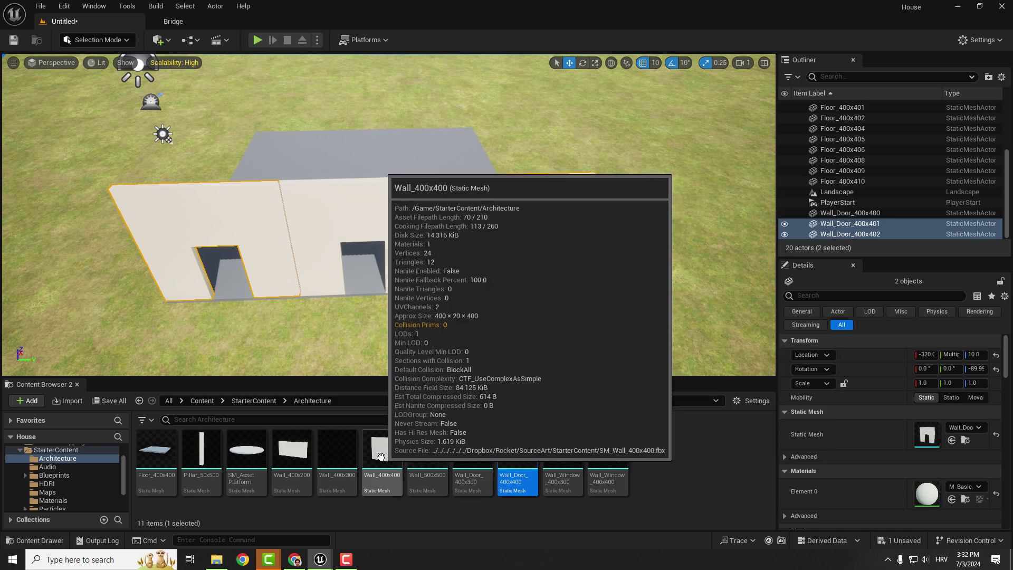
{"action": "left_click_drag", "start_coordinate": [381, 456], "coordinate": [923, 434]}
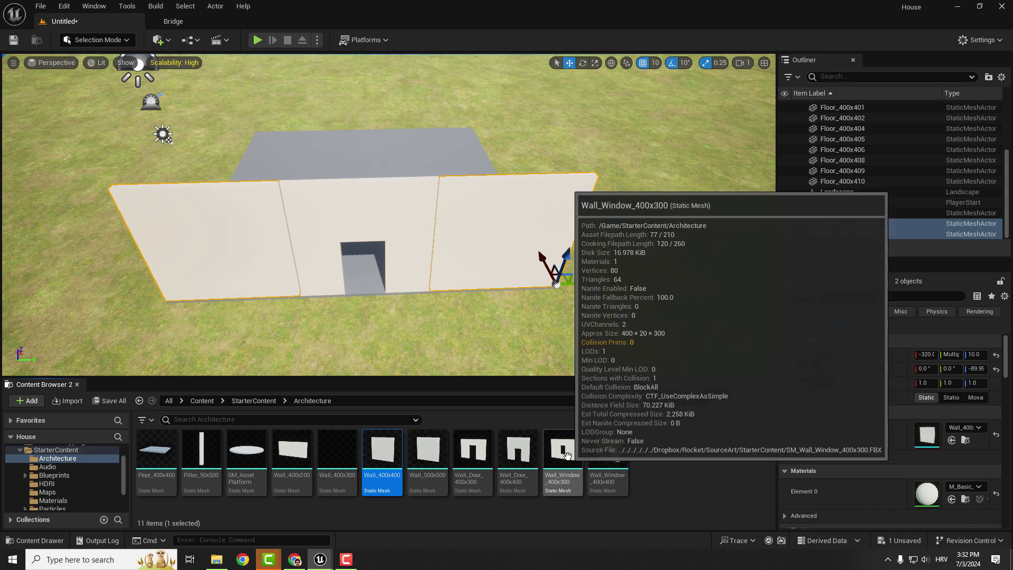
{"action": "left_click", "coordinate": [605, 455]}
{"action": "left_click_drag", "start_coordinate": [605, 455], "coordinate": [927, 434]}
Duplicate the row of one door wall and two window walls onto the opposite edge of the floor.
{"action": "right_click_drag", "start_coordinate": [584, 336], "coordinate": [558, 231]}
{"action": "key", "text": "a"}
{"action": "key", "text": "d"}
{"action": "left_click", "coordinate": [558, 230]}
{"action": "left_click", "coordinate": [470, 233], "text": "shift"}
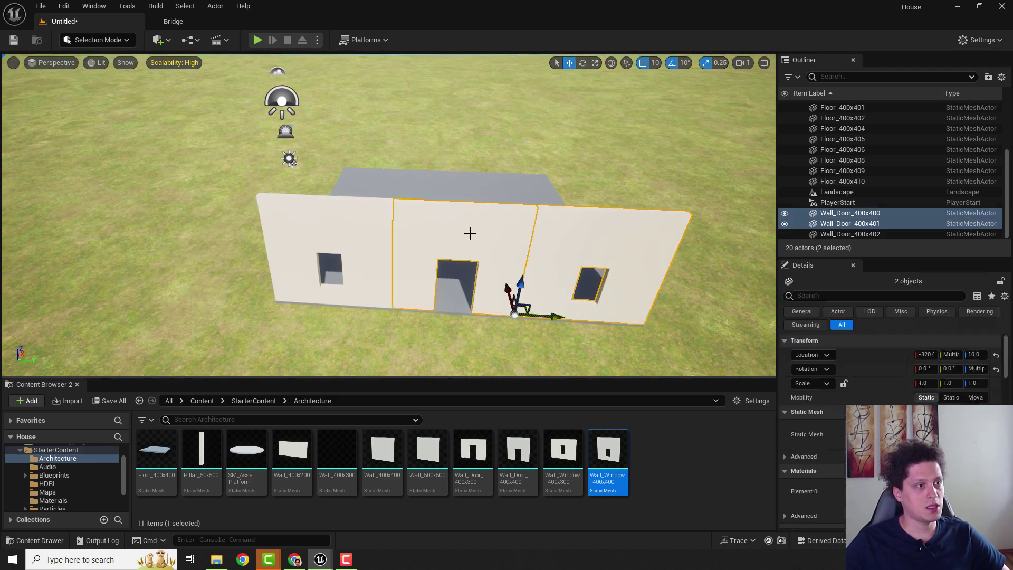
{"action": "left_click", "coordinate": [363, 234], "text": "shift"}
{"action": "key", "text": "a"}
{"action": "right_click_drag", "start_coordinate": [362, 234], "coordinate": [520, 272]}
{"action": "left_click_drag", "start_coordinate": [521, 271], "coordinate": [205, 265], "text": "alt"}
{"action": "key", "text": "a"}
{"action": "right_click_drag", "start_coordinate": [204, 265], "coordinate": [317, 291]}
{"action": "key", "text": "s"}
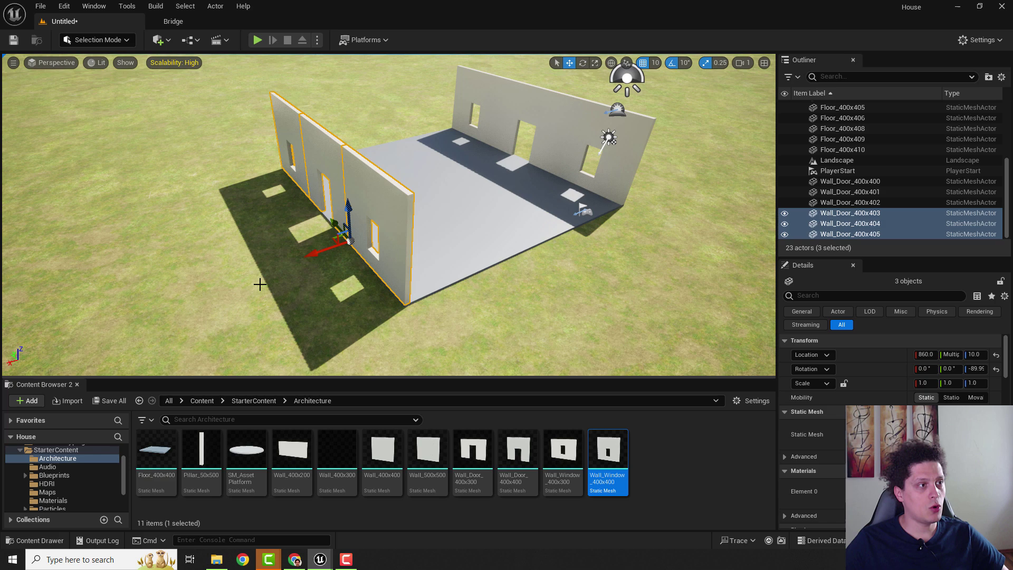
Duplicate the second wall row into the middle of the floor and rotate the copy 90° about the vertical axis.
{"action": "left_click_drag", "start_coordinate": [315, 256], "coordinate": [436, 214], "text": "alt"}
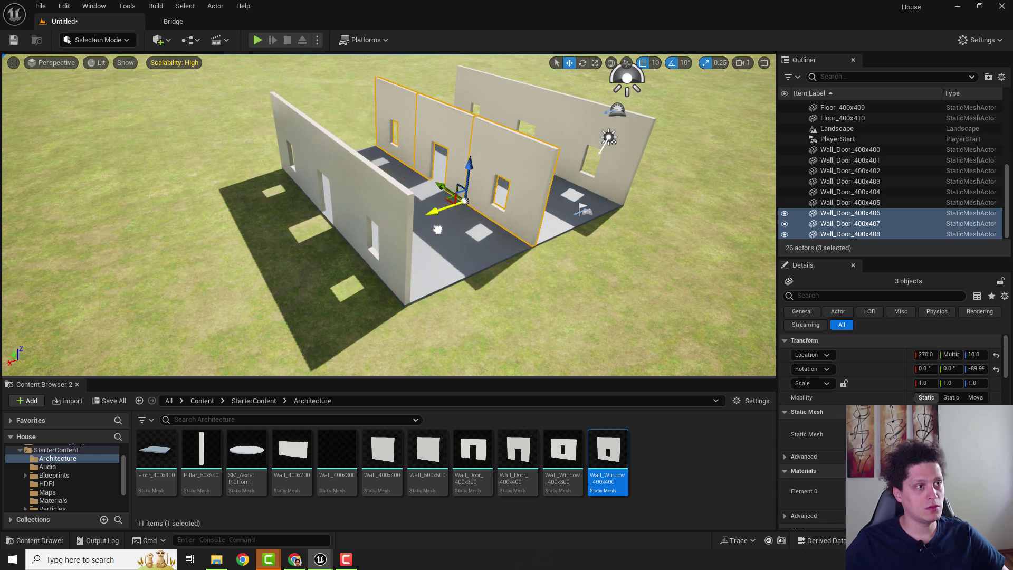
{"action": "key", "text": "d"}
{"action": "right_click_drag", "start_coordinate": [436, 214], "coordinate": [390, 206]}
{"action": "key", "text": "e"}
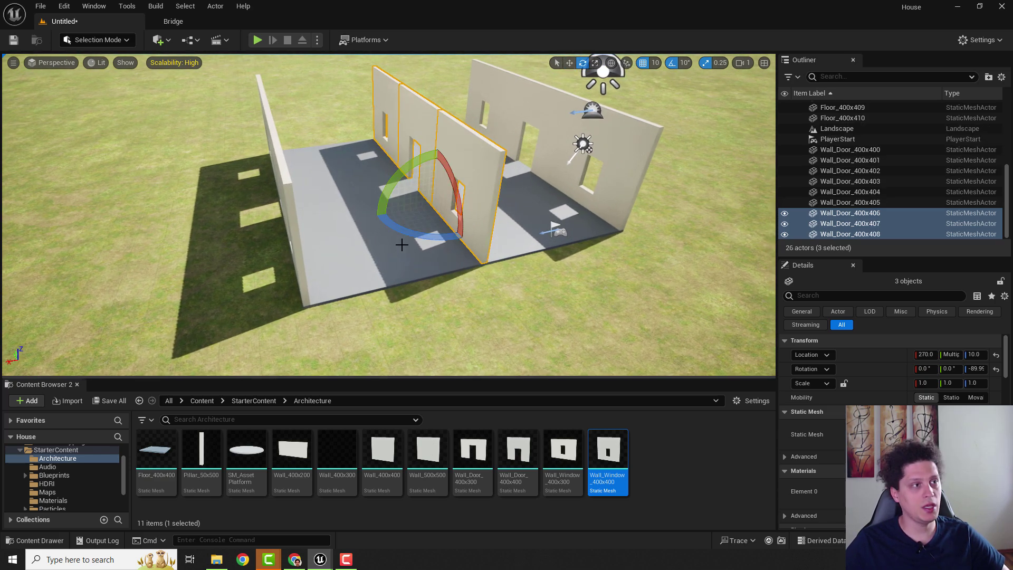
{"action": "left_click_drag", "start_coordinate": [450, 240], "coordinate": [382, 234]}
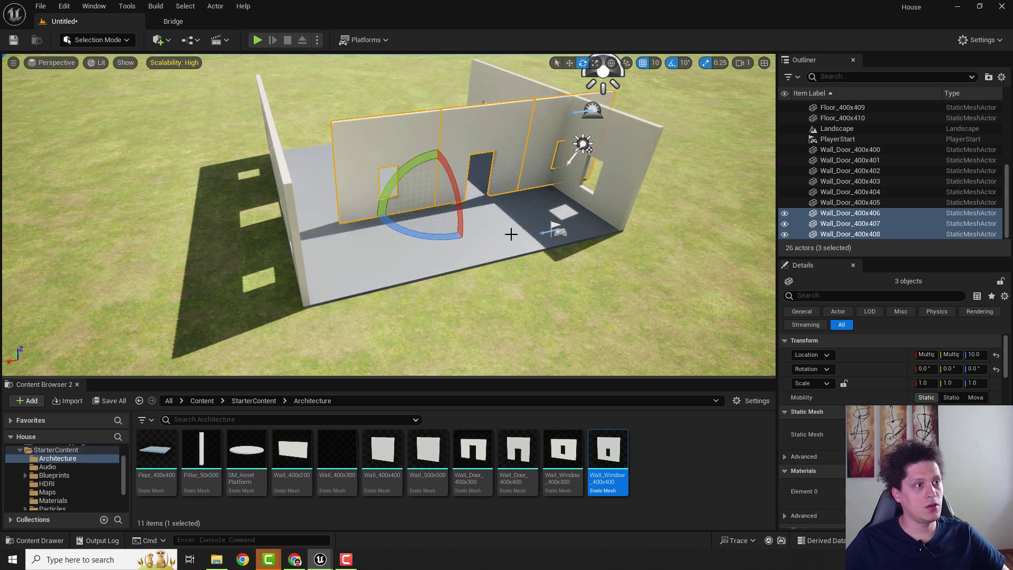
Move the rotated wall row onto the floor's open side edge, lining it up with the adjoining wall corners.
{"action": "key", "text": "w"}
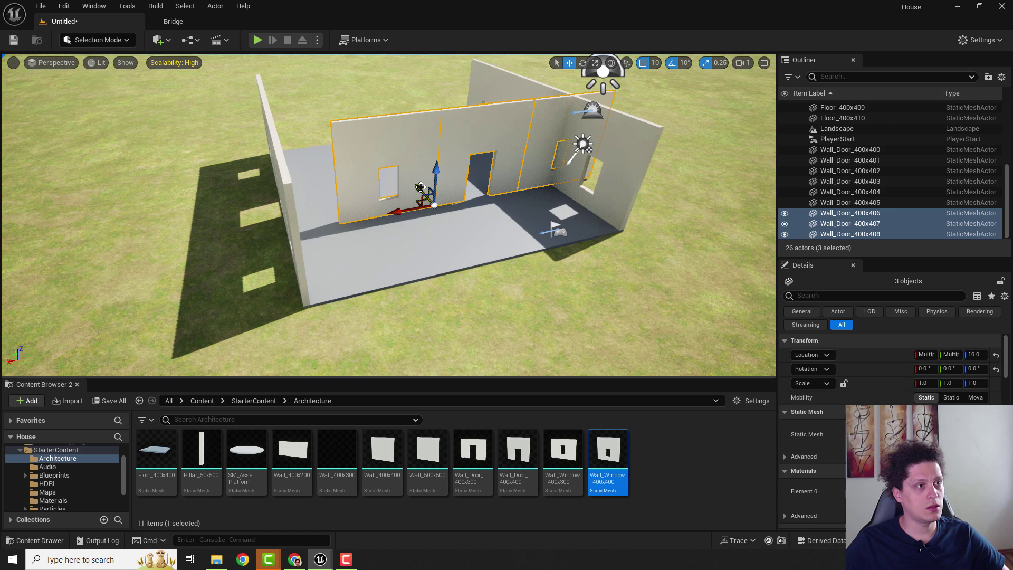
{"action": "left_click_drag", "start_coordinate": [421, 187], "coordinate": [473, 230]}
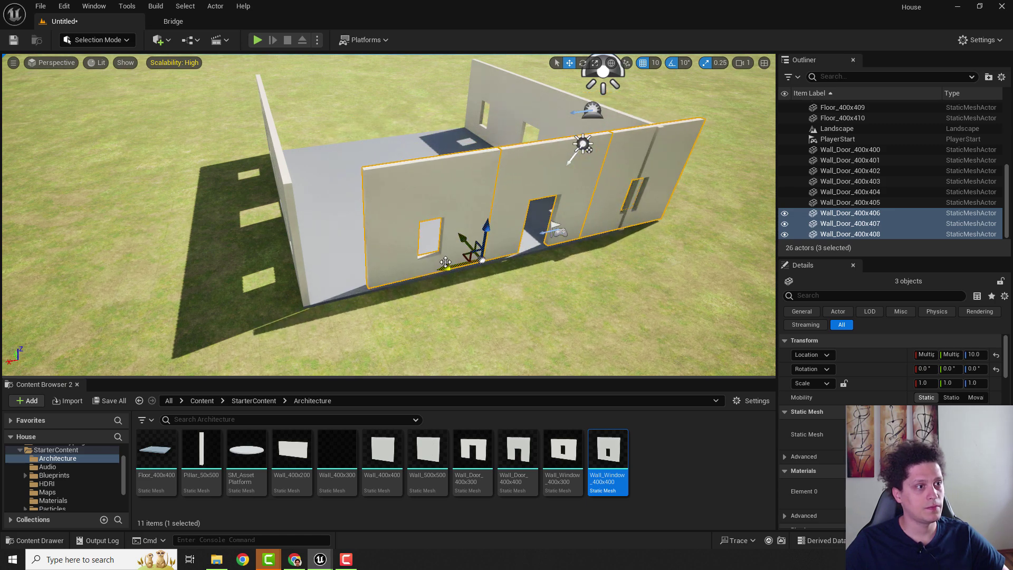
{"action": "left_click_drag", "start_coordinate": [446, 261], "coordinate": [398, 280]}
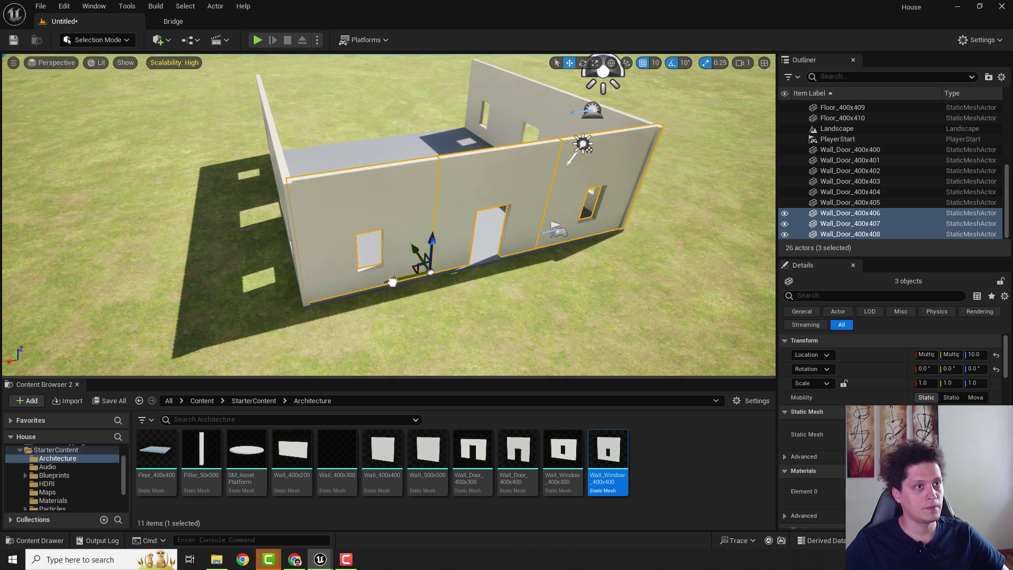
{"action": "key", "text": "f"}
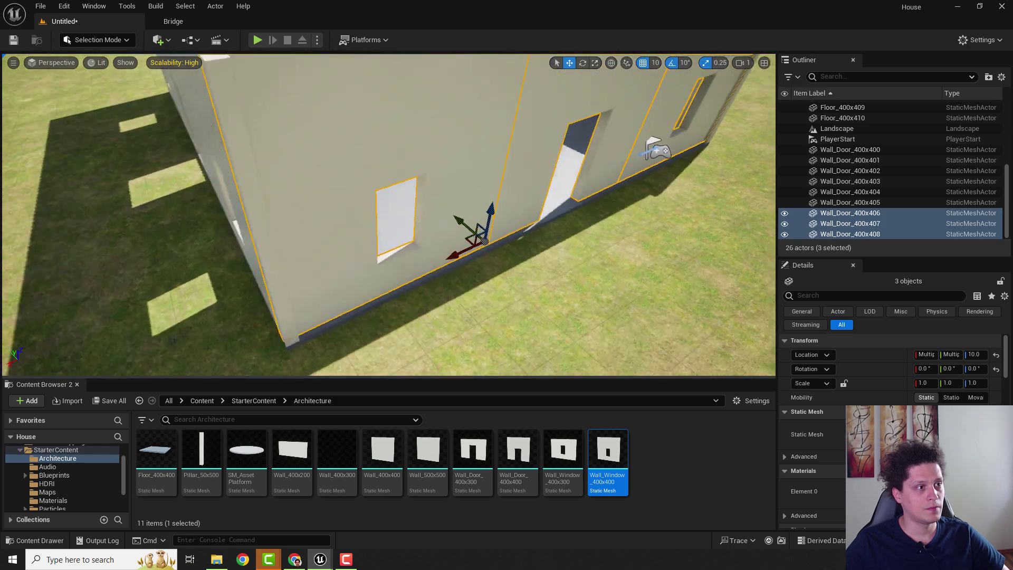
{"action": "left_click_drag", "start_coordinate": [416, 210], "coordinate": [419, 212]}
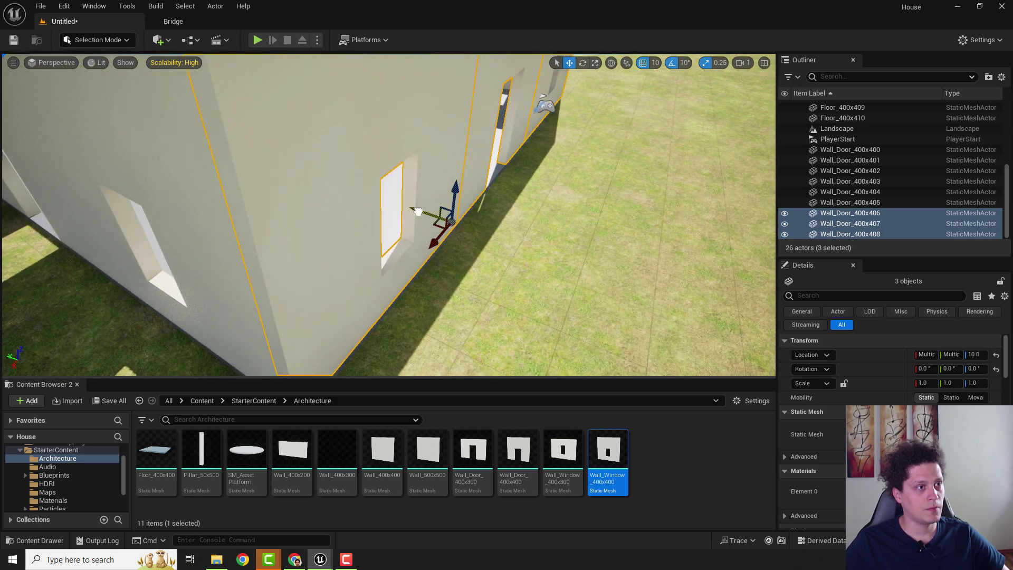
Duplicate the side wall row across to the last open edge, enclosing the floor on all four sides.
{"action": "right_click_drag", "start_coordinate": [419, 212], "coordinate": [474, 229]}
{"action": "key", "text": "s"}
{"action": "key", "text": "a"}
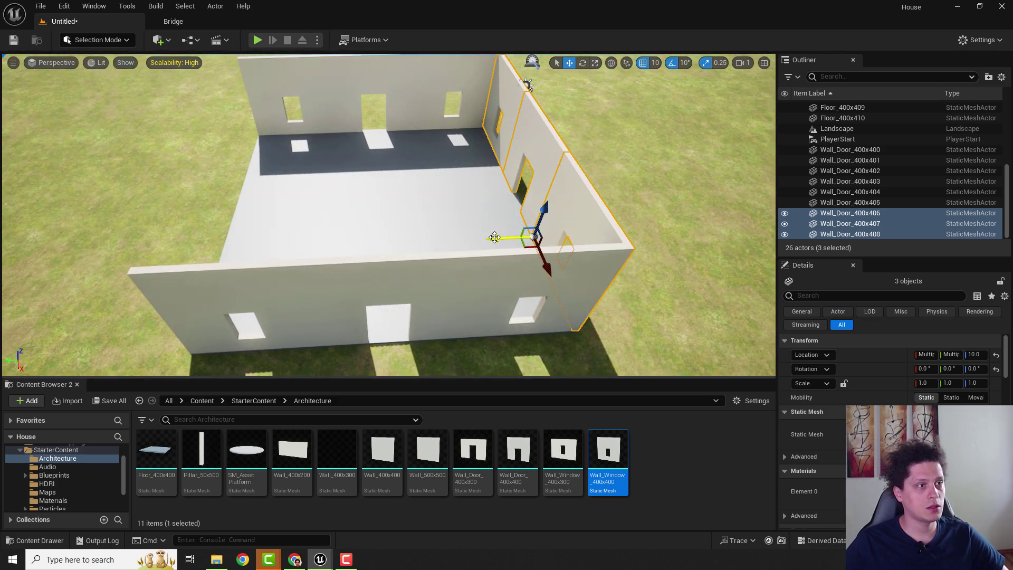
{"action": "left_click_drag", "start_coordinate": [494, 238], "coordinate": [169, 232], "text": "alt"}
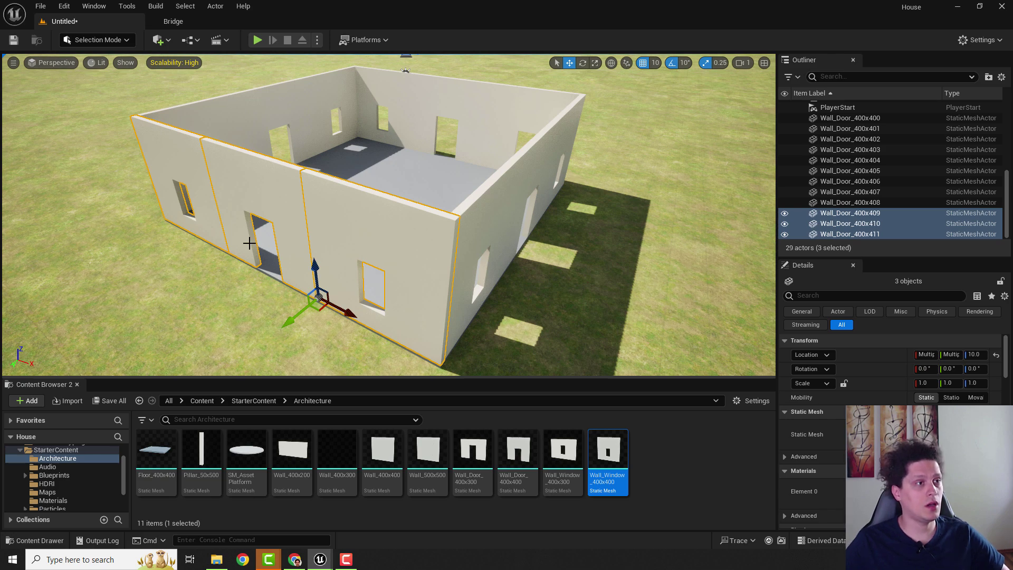
Try Wall_400x400 as the static mesh for the centre door walls on three sides of the house.
{"action": "left_click_drag", "start_coordinate": [450, 211], "coordinate": [500, 184], "text": "alt"}
{"action": "left_click", "coordinate": [393, 235]}
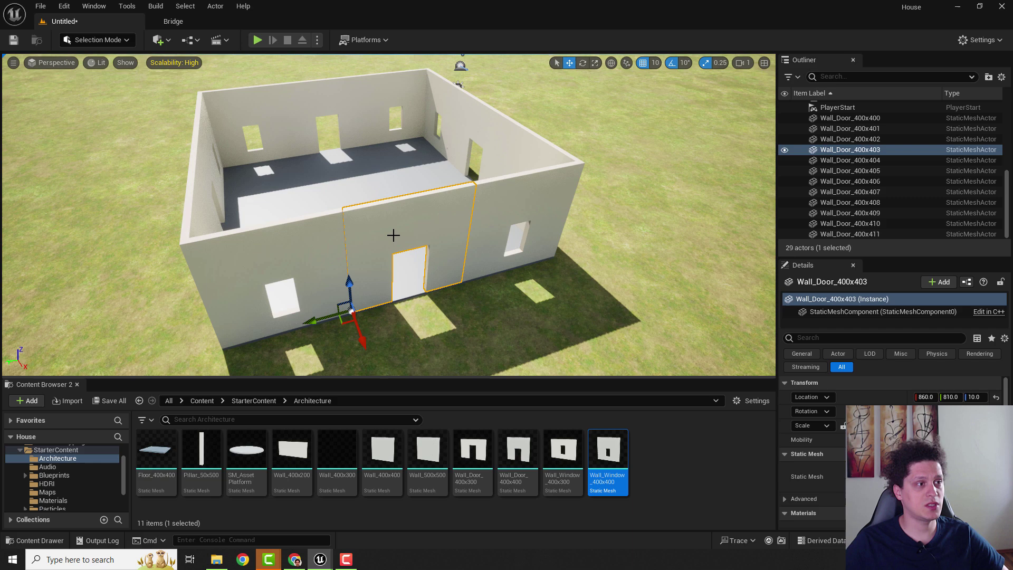
{"action": "left_click", "coordinate": [475, 139], "text": "ctrl"}
{"action": "left_click", "coordinate": [327, 102], "text": "ctrl"}
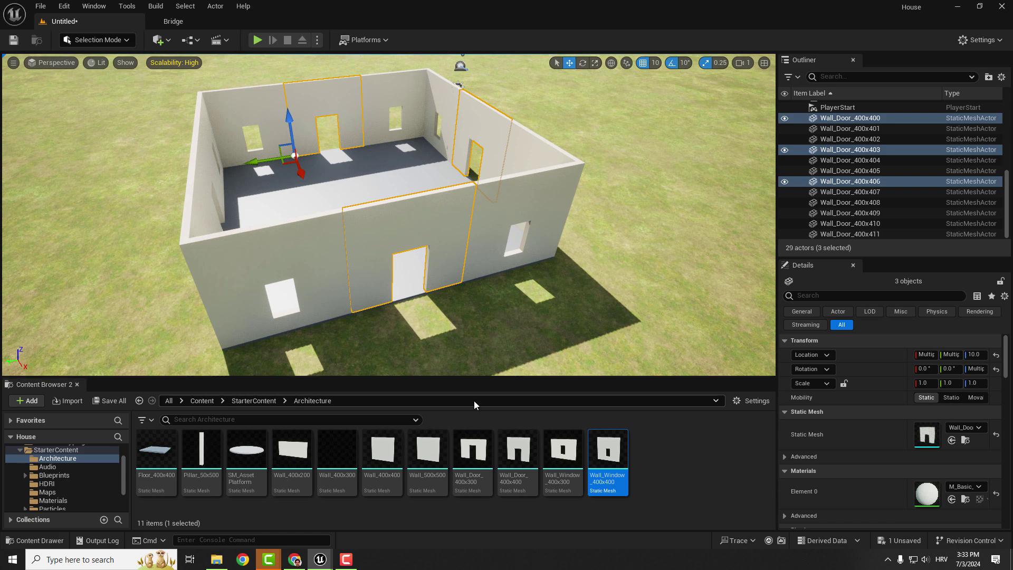
{"action": "left_click_drag", "start_coordinate": [382, 451], "coordinate": [940, 434]}
Swap the centre walls on three sides of the house to Wall_Window_400x400, keeping the door on the fourth side.
{"action": "left_click", "coordinate": [577, 304]}
{"action": "key", "text": "a"}
{"action": "mouse_move", "coordinate": [578, 305]}
{"action": "right_mouse_down"}
{"action": "mouse_move", "coordinate": [686, 305]}
{"action": "mouse_move", "coordinate": [577, 304]}
{"action": "right_mouse_up"}
{"action": "key", "text": "d"}
{"action": "key", "text": "s"}
{"action": "left_click", "coordinate": [477, 302]}
{"action": "left_click", "coordinate": [442, 175], "text": "ctrl"}
{"action": "left_click", "coordinate": [581, 234], "text": "ctrl"}
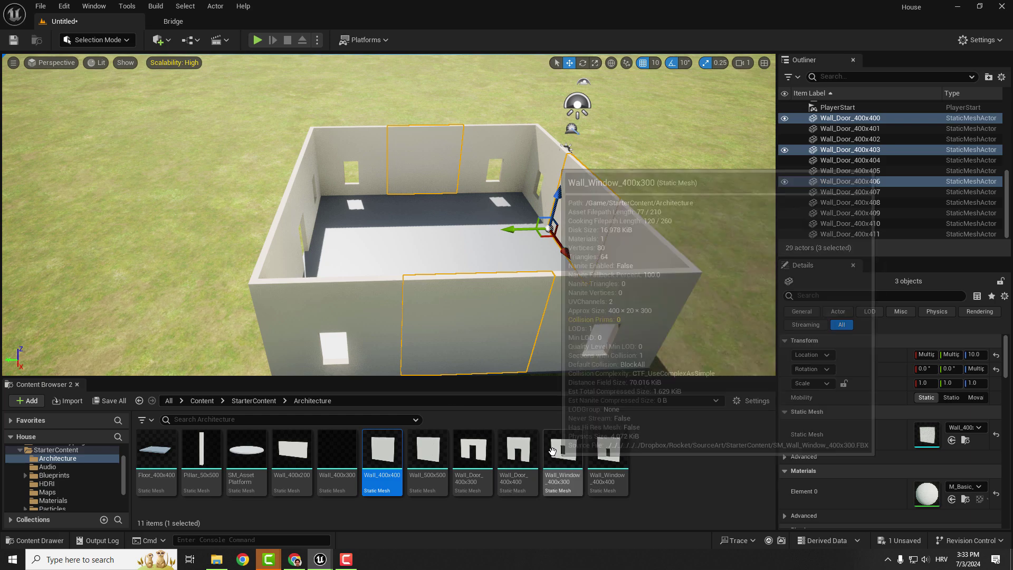
{"action": "left_click_drag", "start_coordinate": [607, 451], "coordinate": [929, 445]}
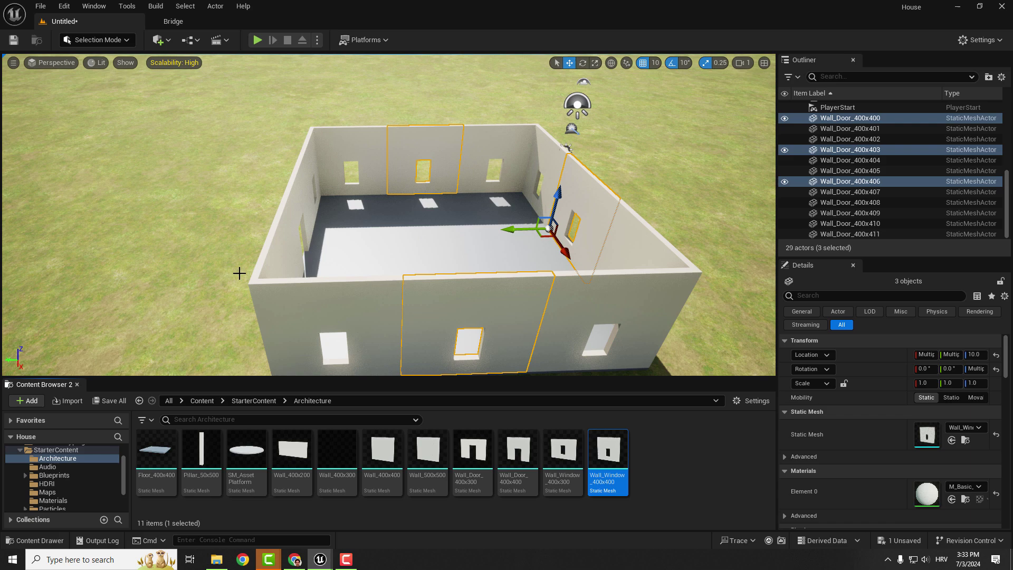
Play from the grass outside the doorway in full screen, run the character in and out of the house, and stop playing.
{"action": "right_click_drag", "start_coordinate": [238, 274], "coordinate": [292, 290]}
{"action": "right_click", "coordinate": [421, 282]}
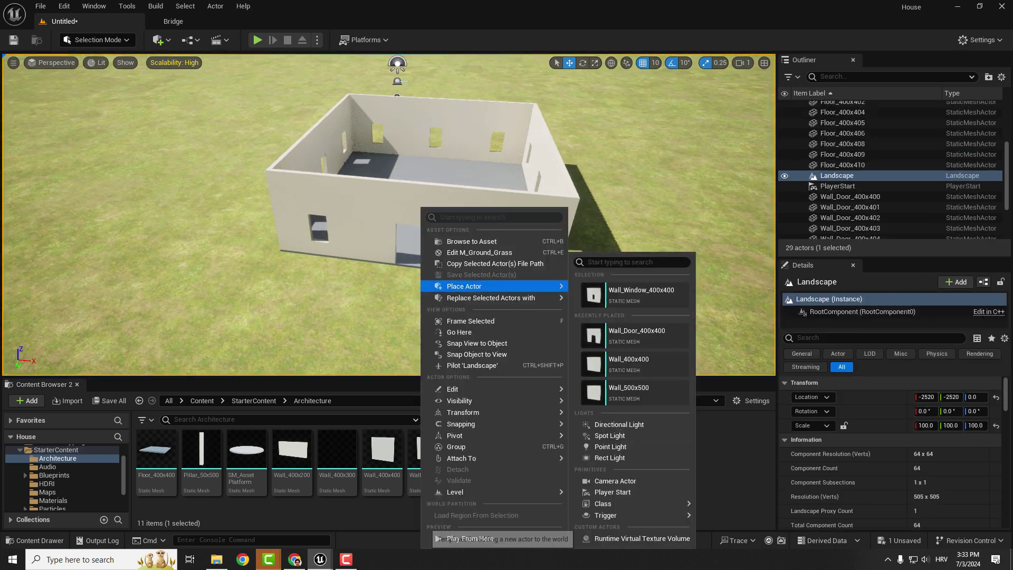
{"action": "left_click", "coordinate": [462, 544]}
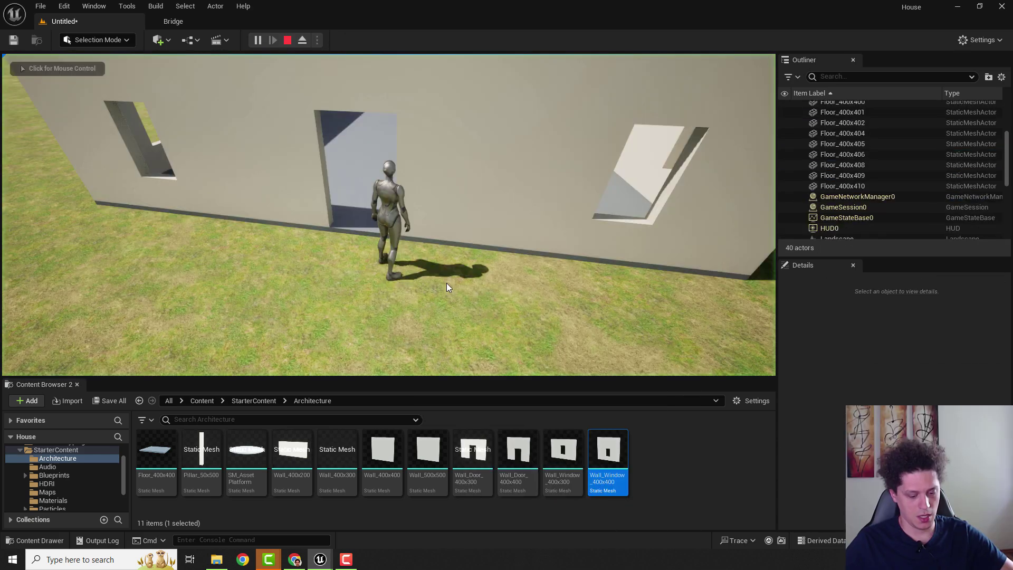
{"action": "left_click", "coordinate": [452, 226]}
{"action": "key", "text": "F11"}
{"action": "key", "text": "w"}
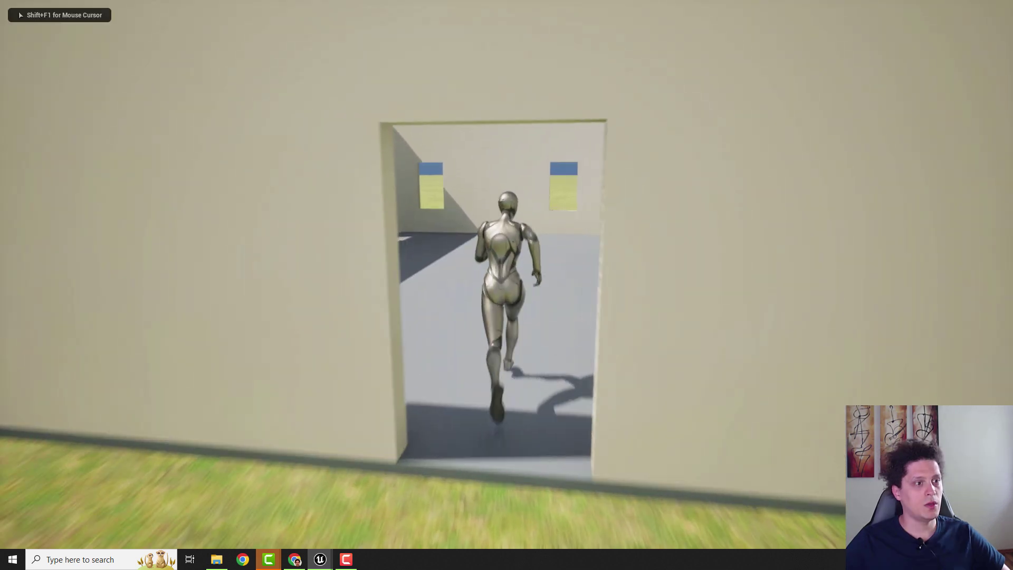
{"action": "key", "text": "w"}
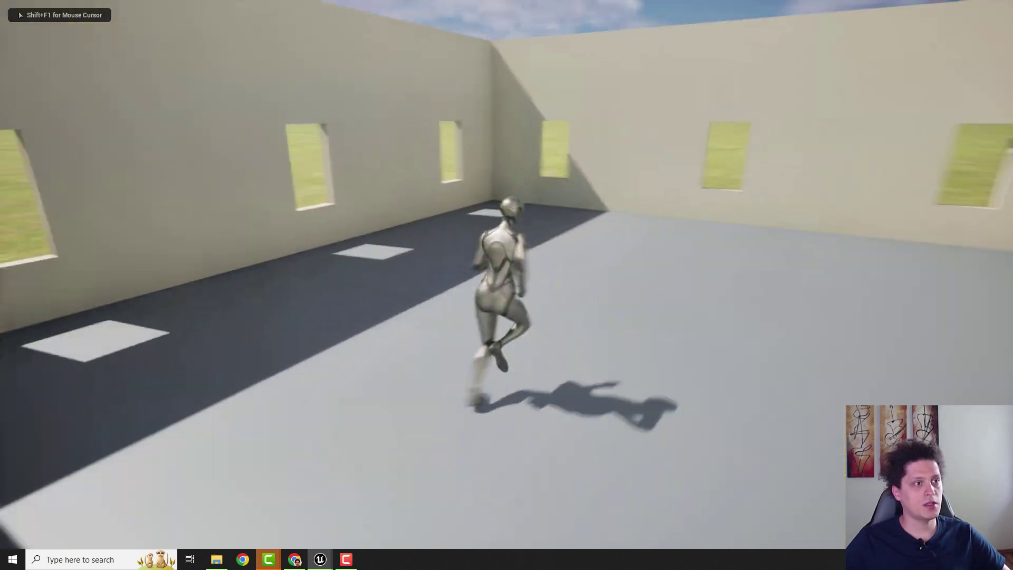
{"action": "key", "text": "w"}
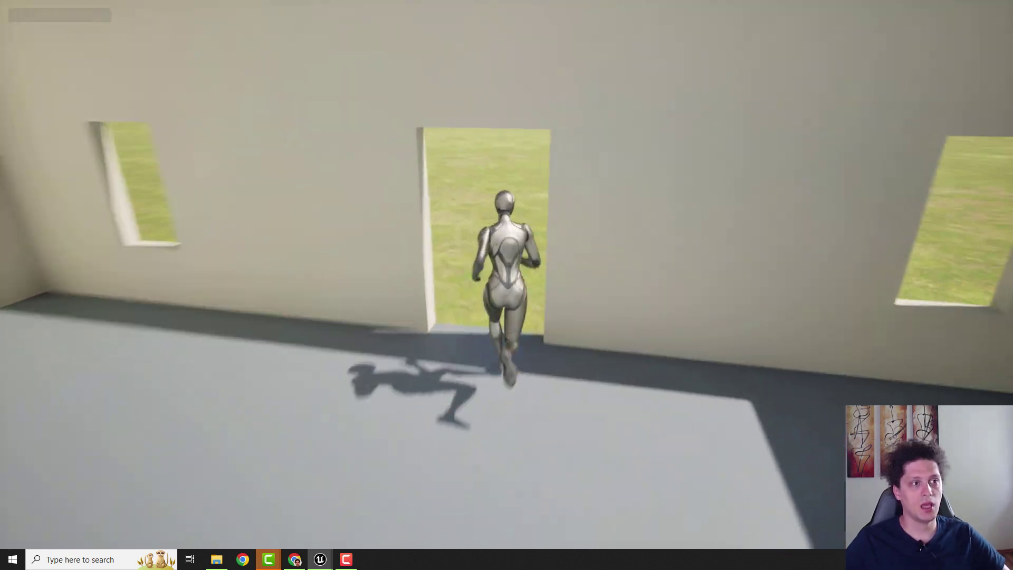
{"action": "key", "text": "w"}
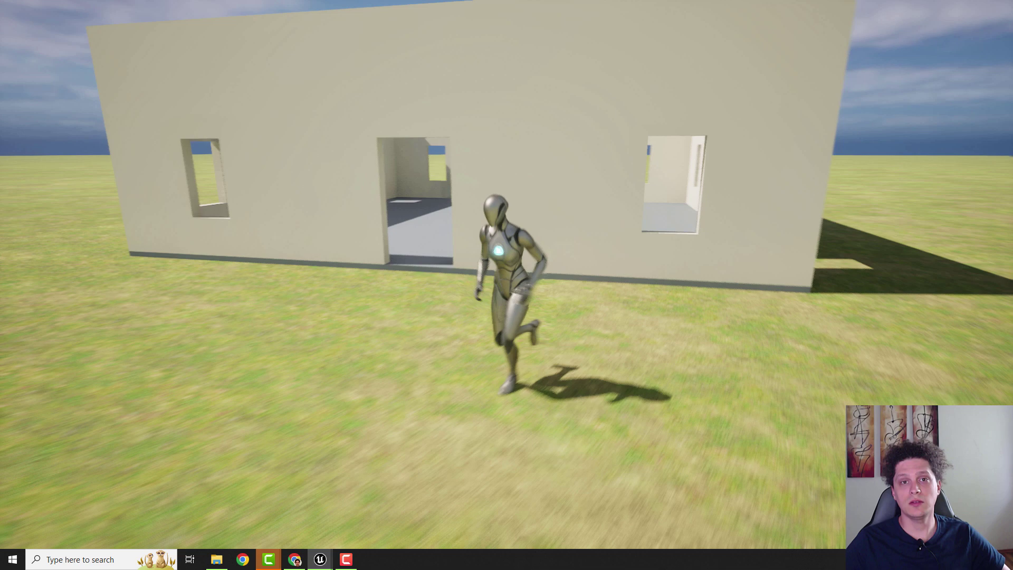
{"action": "key", "text": "Escape"}
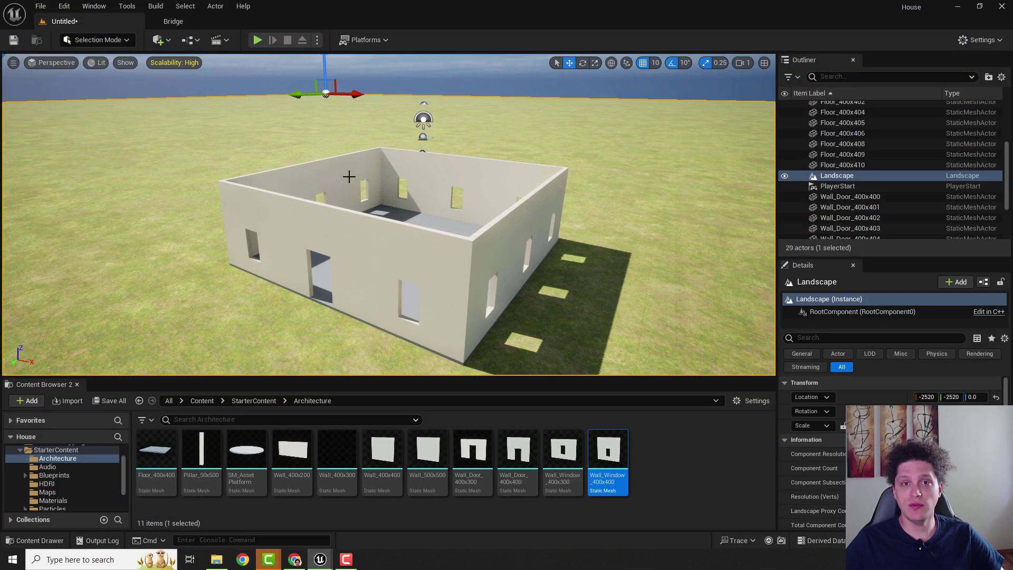
Select all nine floor tiles inside the house and group them.
{"action": "right_click_drag", "start_coordinate": [374, 190], "coordinate": [374, 254]}
{"action": "key", "text": "e"}
{"action": "key", "text": "w"}
{"action": "right_click_drag", "start_coordinate": [422, 219], "coordinate": [295, 226]}
{"action": "key", "text": "d"}
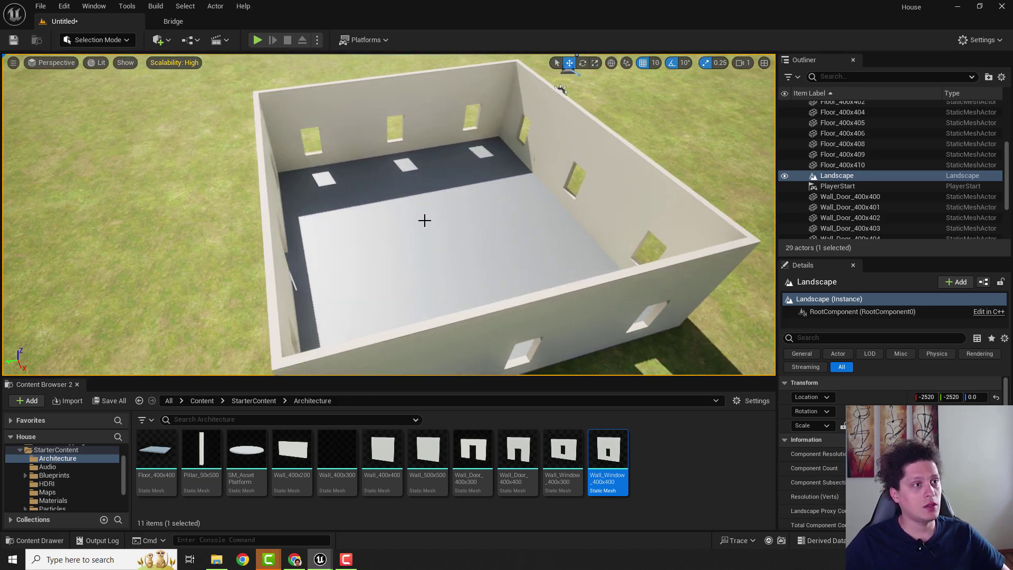
{"action": "left_click", "coordinate": [471, 164]}
{"action": "left_click", "coordinate": [408, 173], "text": "ctrl"}
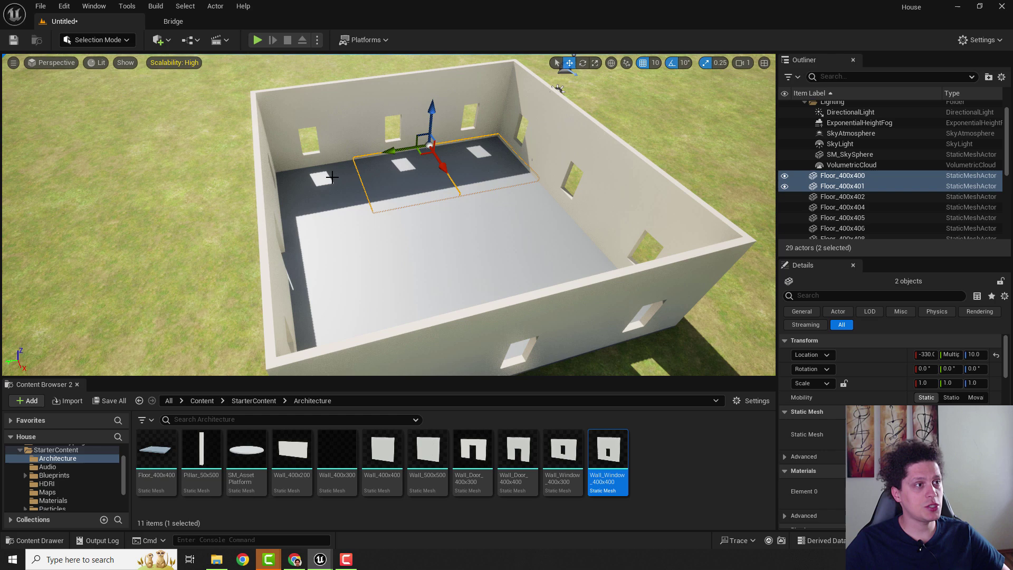
{"action": "left_click", "coordinate": [332, 178], "text": "ctrl"}
{"action": "left_click", "coordinate": [329, 243], "text": "ctrl"}
{"action": "left_click", "coordinate": [504, 221], "text": "ctrl"}
{"action": "left_click", "coordinate": [528, 242], "text": "ctrl"}
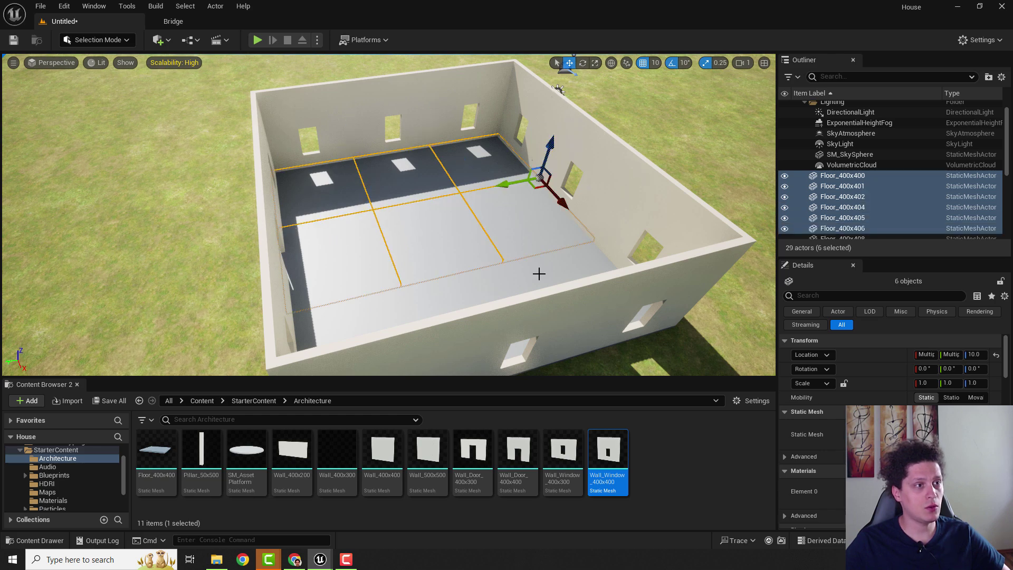
{"action": "left_click", "coordinate": [540, 269], "text": "ctrl"}
{"action": "left_click", "coordinate": [459, 283], "text": "ctrl"}
{"action": "left_click", "coordinate": [364, 315], "text": "ctrl"}
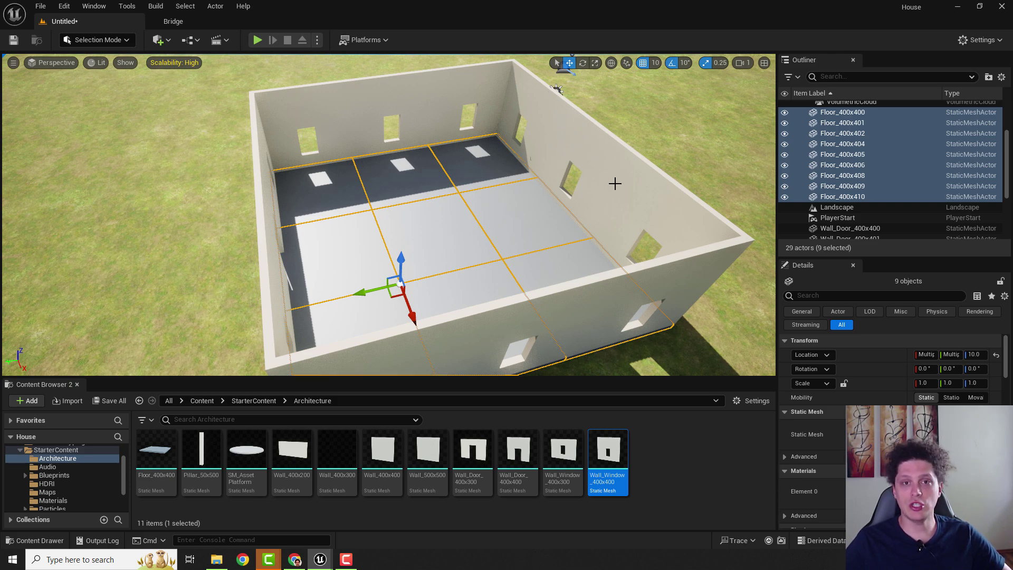
{"action": "key", "text": "ctrl+g"}
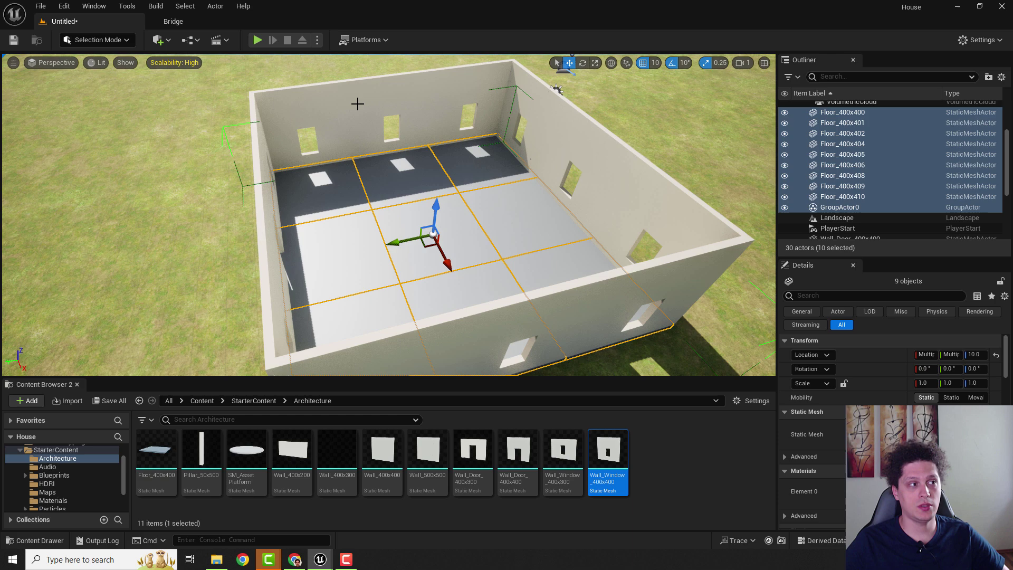
{"action": "left_click", "coordinate": [233, 222]}
{"action": "left_click", "coordinate": [434, 240]}
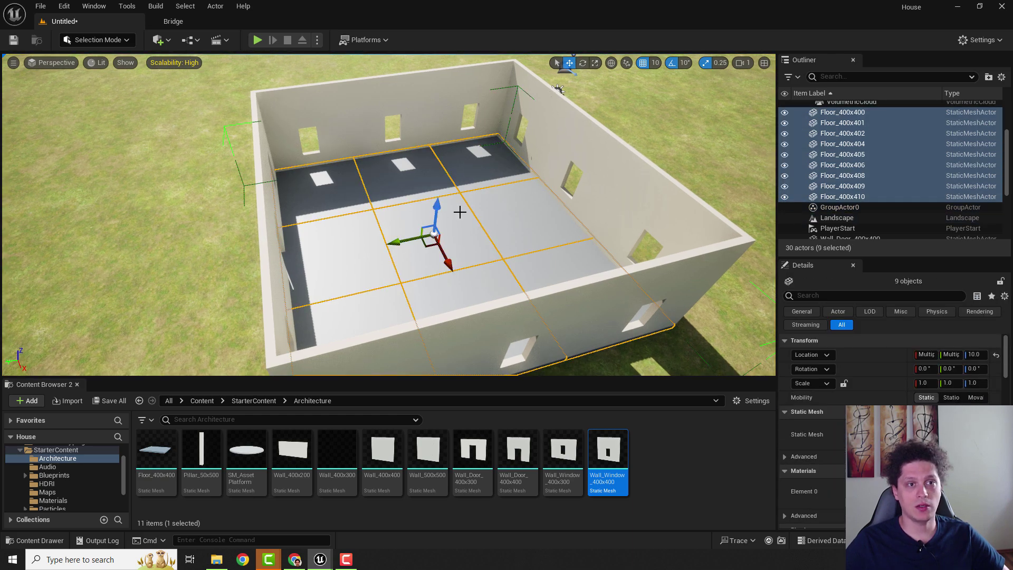
{"action": "left_click", "coordinate": [841, 209]}
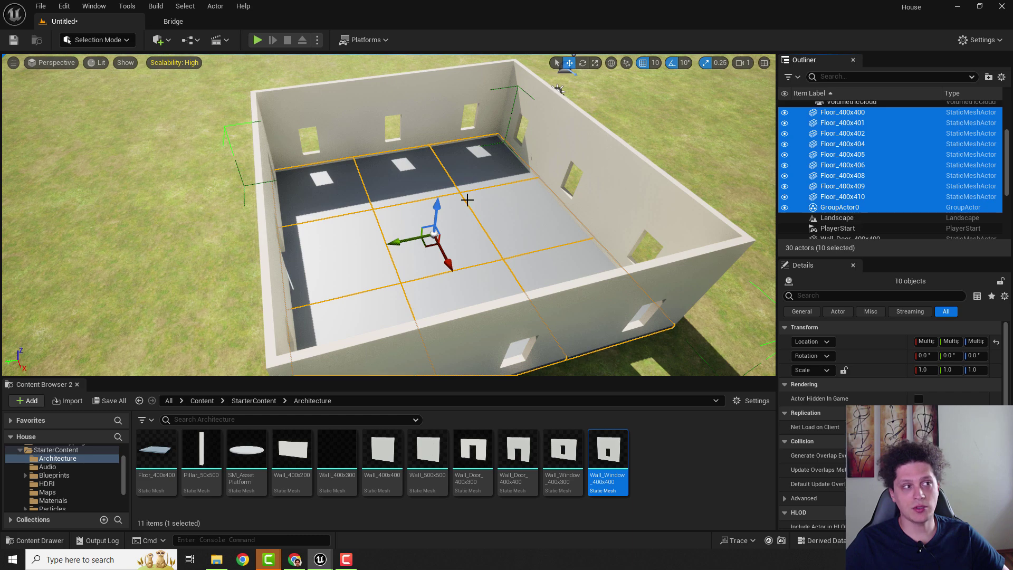
{"action": "left_click_drag", "start_coordinate": [441, 204], "coordinate": [431, 180]}
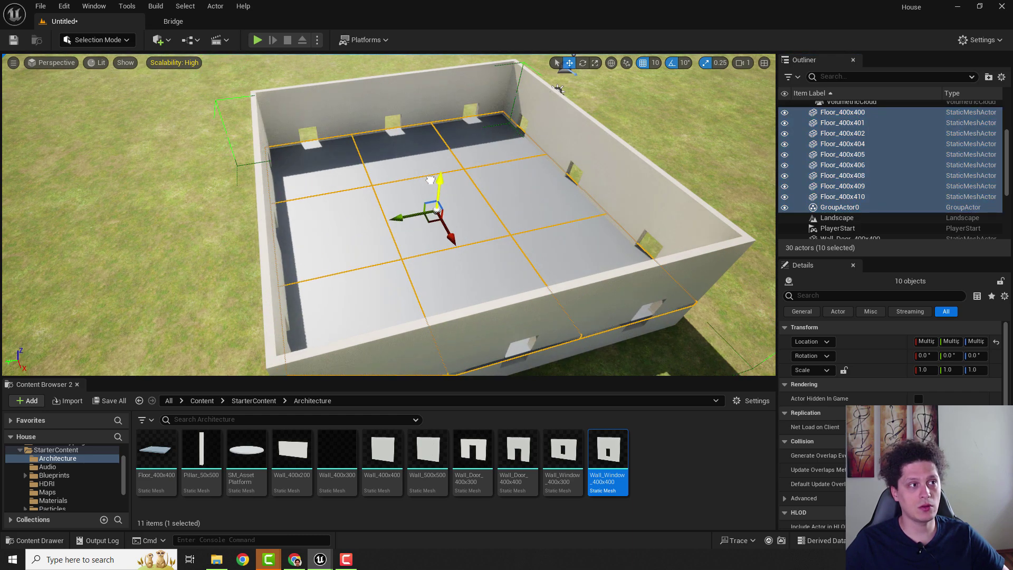
{"action": "key", "text": "ctrl+z"}
{"action": "key", "text": "ctrl+z"}
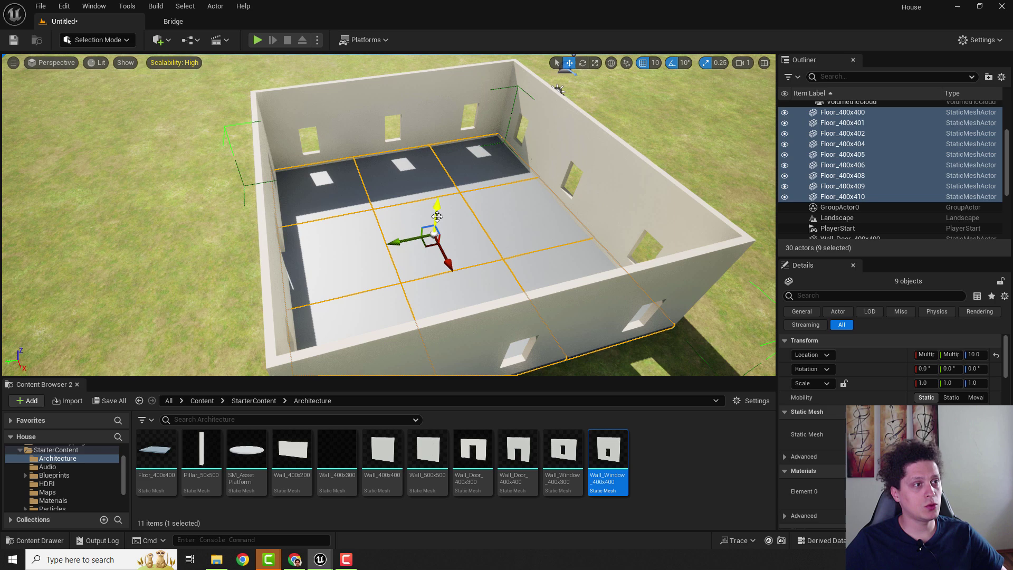
Duplicate the grouped floor tiles straight up onto the walls as a roof and set the copy at a height of 400.
{"action": "left_click_drag", "start_coordinate": [435, 213], "coordinate": [449, 117], "text": "alt"}
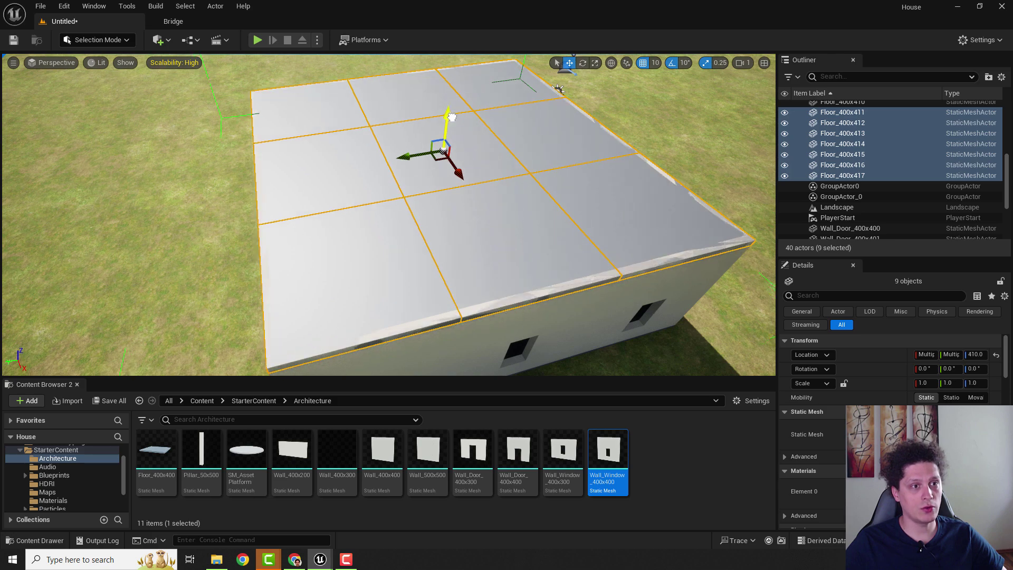
{"action": "right_click_drag", "start_coordinate": [449, 117], "coordinate": [361, 67]}
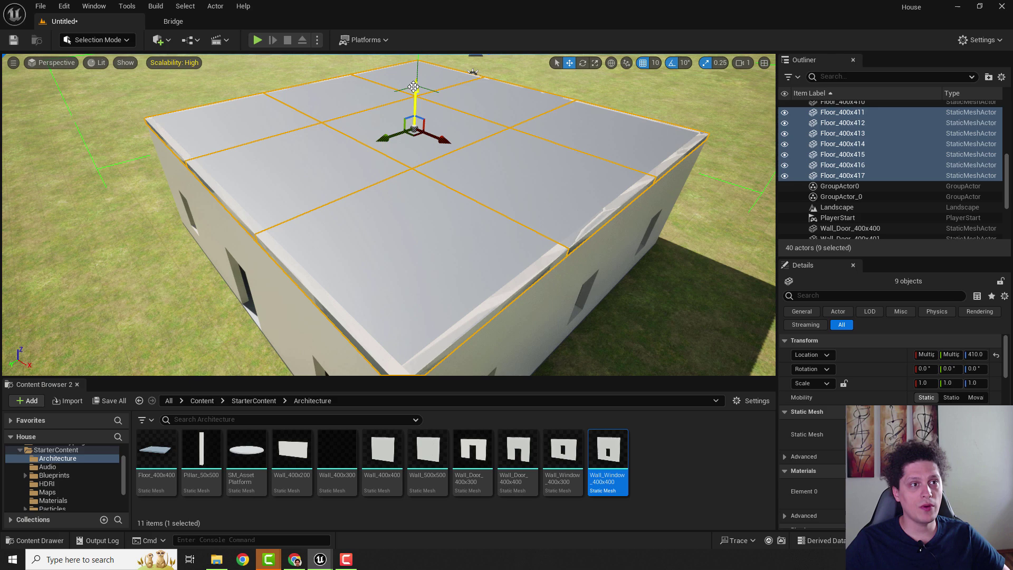
{"action": "left_click_drag", "start_coordinate": [414, 87], "coordinate": [410, 93]}
{"action": "key", "text": "f"}
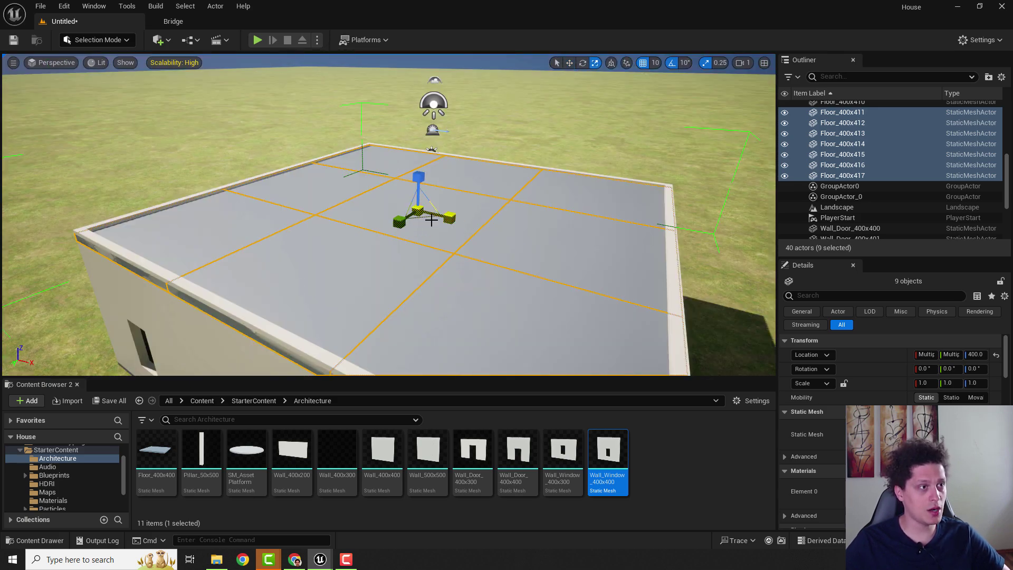
Turn off scale snapping and shrink the roof group uniformly to about 0.98 so it fits within the walls.
{"action": "mouse_move", "coordinate": [418, 210]}
{"action": "left_mouse_down"}
{"action": "mouse_move", "coordinate": [405, 217]}
{"action": "mouse_move", "coordinate": [430, 221]}
{"action": "mouse_move", "coordinate": [417, 232]}
{"action": "mouse_move", "coordinate": [430, 220]}
{"action": "left_mouse_up"}
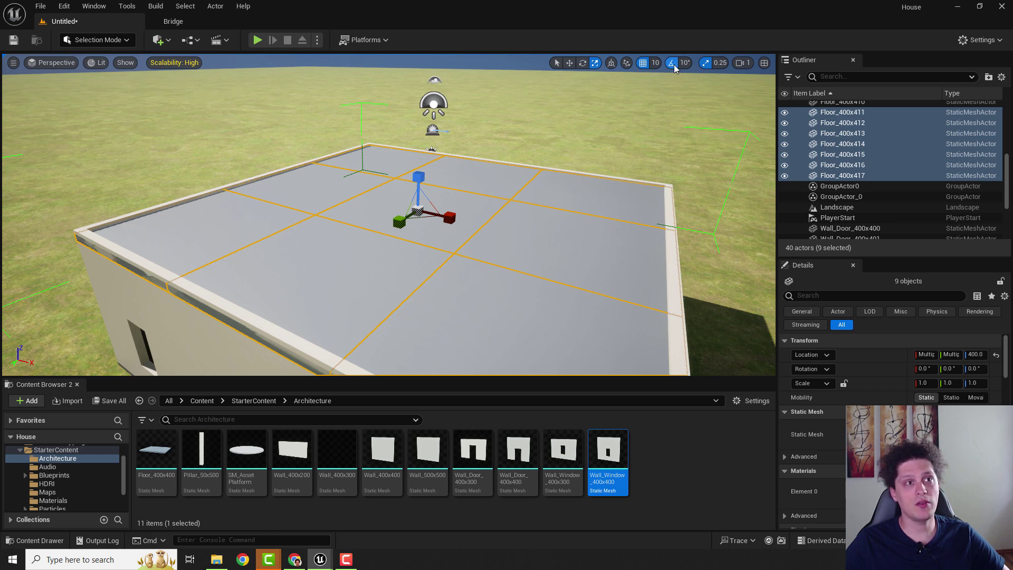
{"action": "left_click", "coordinate": [706, 64]}
{"action": "mouse_move", "coordinate": [424, 209]}
{"action": "left_mouse_down"}
{"action": "mouse_move", "coordinate": [419, 234]}
{"action": "mouse_move", "coordinate": [420, 214]}
{"action": "left_mouse_up"}
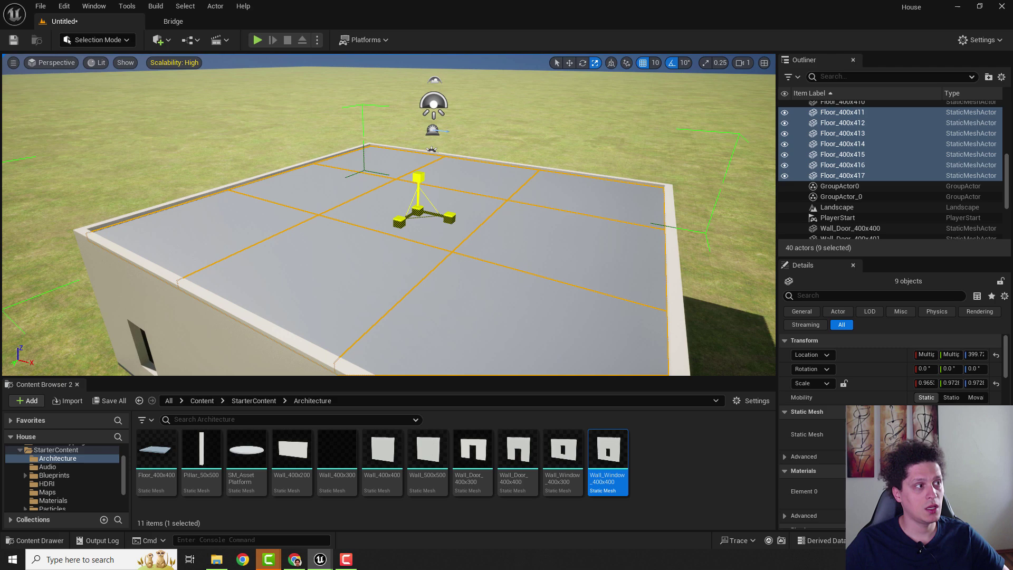
{"action": "left_click", "coordinate": [552, 128]}
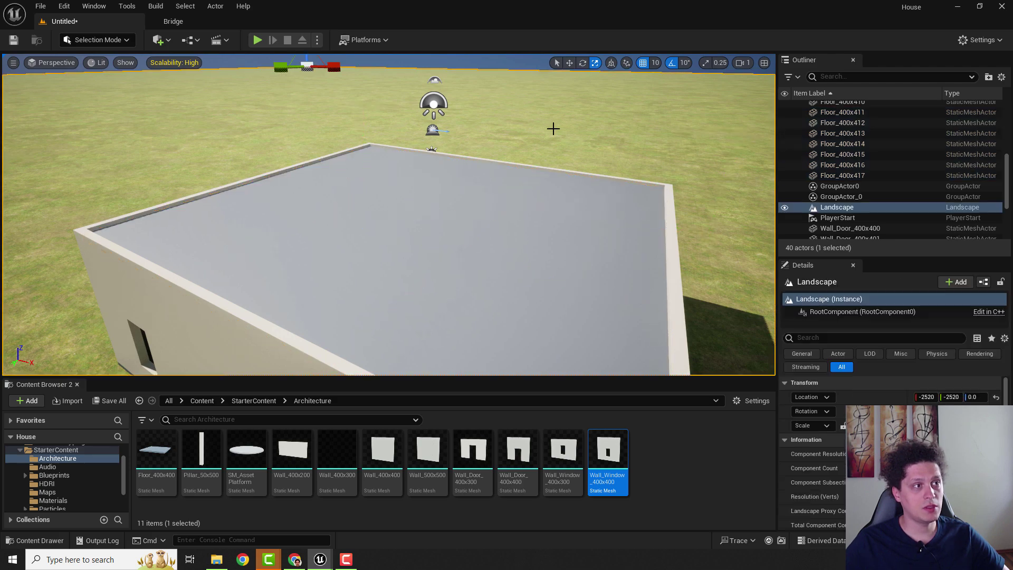
{"action": "right_click_drag", "start_coordinate": [589, 134], "coordinate": [568, 230]}
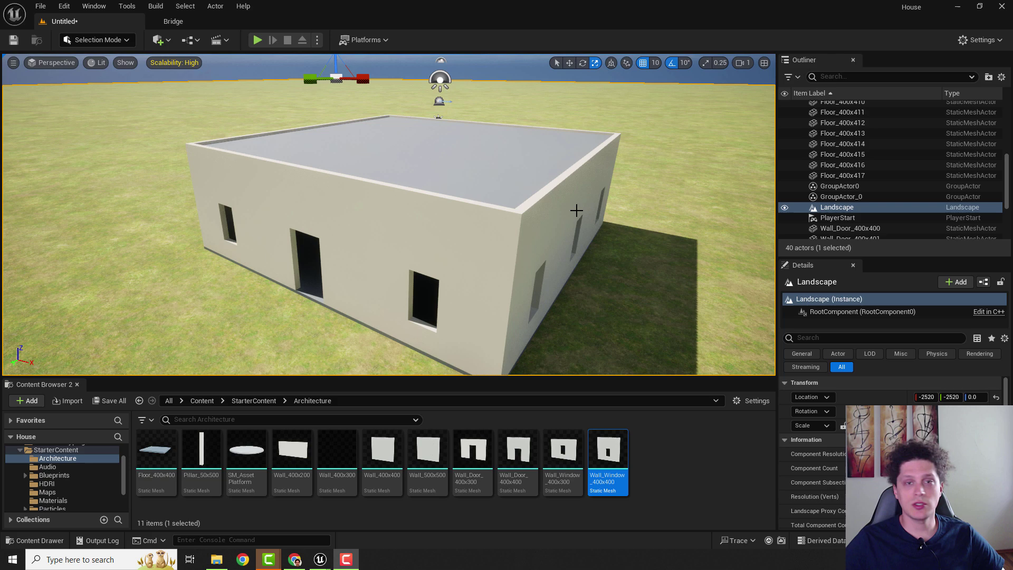
Select the floor group inside the house and apply a grey concrete material from the StarterContent Materials folder.
{"action": "right_click_drag", "start_coordinate": [507, 226], "coordinate": [388, 203]}
{"action": "left_click", "coordinate": [391, 211]}
{"action": "key", "text": "w"}
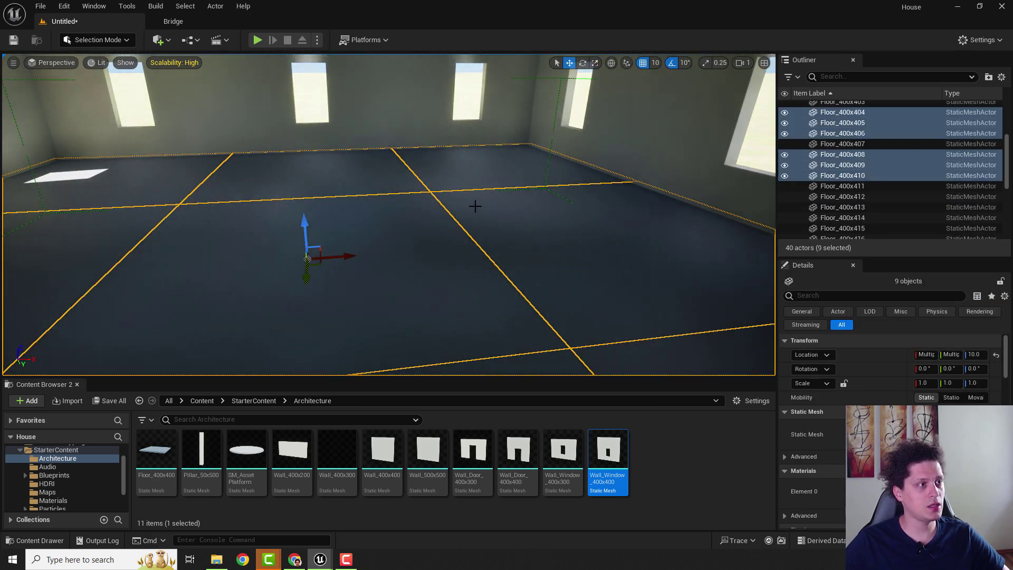
{"action": "left_click", "coordinate": [49, 452]}
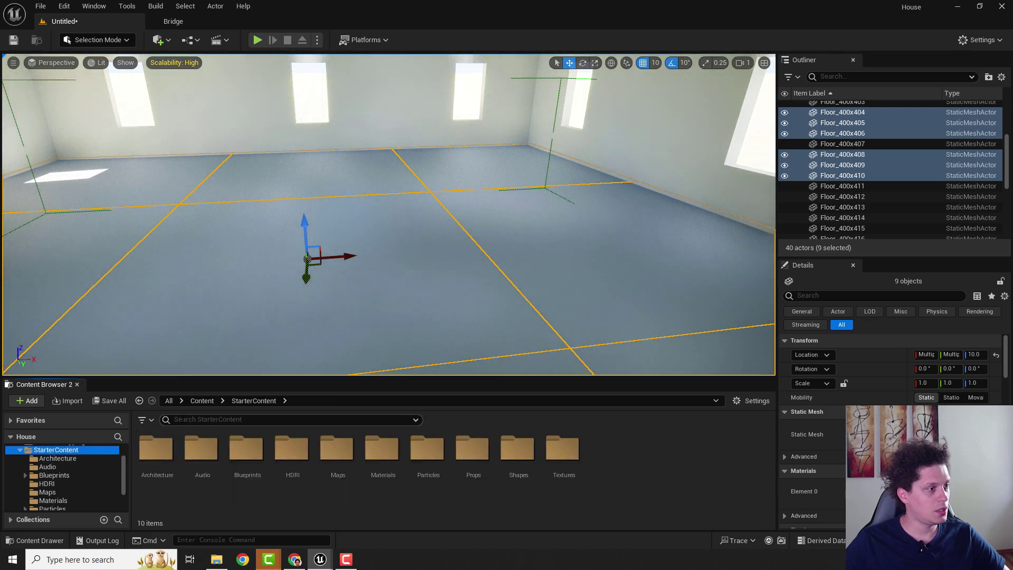
{"action": "left_click", "coordinate": [64, 501]}
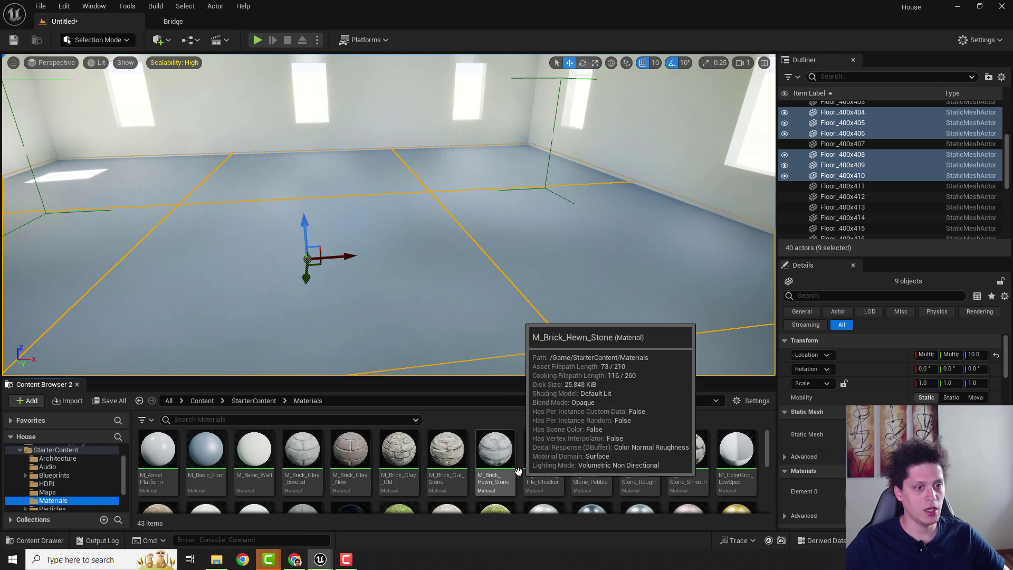
{"action": "scroll", "coordinate": [544, 454], "scroll_direction": "down", "scroll_amount": 1}
{"action": "scroll", "coordinate": [573, 459], "scroll_direction": "down", "scroll_amount": 1}
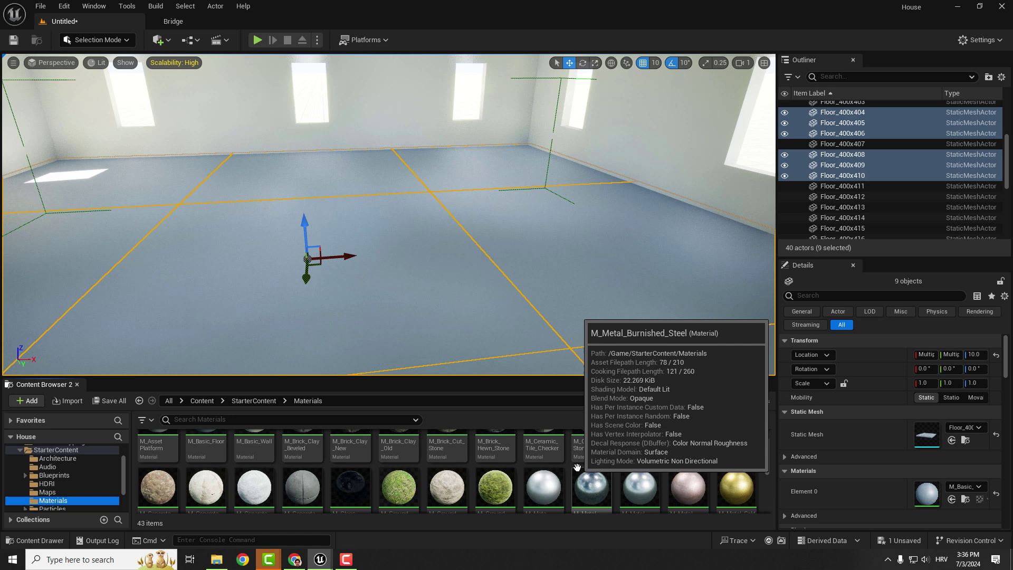
{"action": "scroll", "coordinate": [841, 364], "scroll_direction": "down", "scroll_amount": 1}
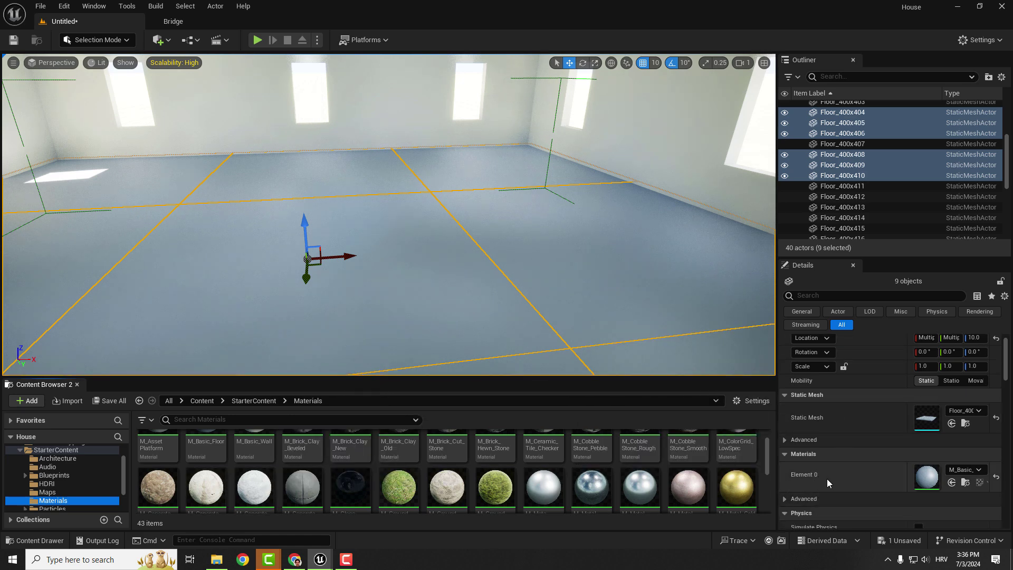
{"action": "left_click_drag", "start_coordinate": [254, 486], "coordinate": [927, 477]}
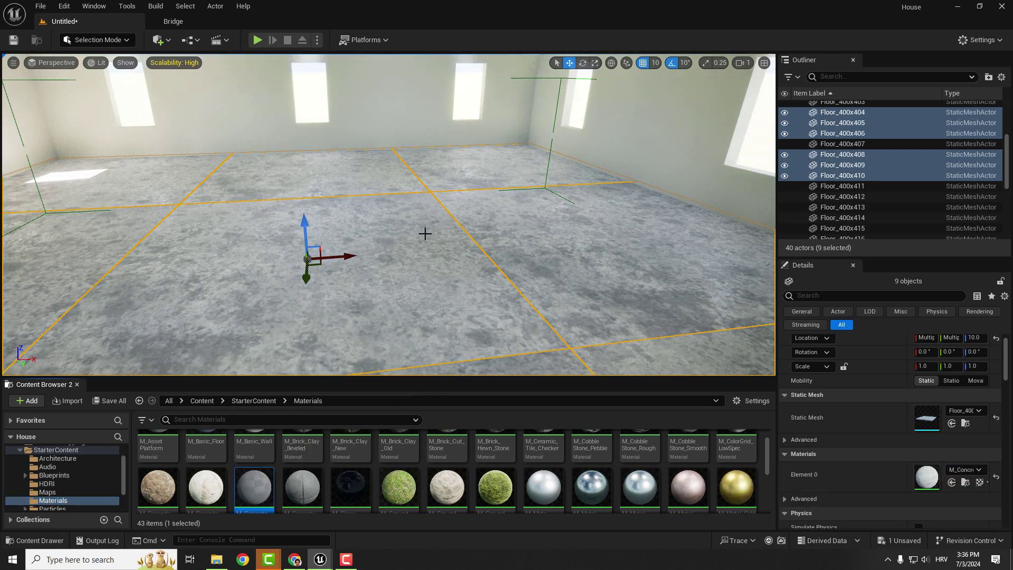
Select the roof group and apply the M_CobbleStone_Pebble material to its tiles.
{"action": "right_click_drag", "start_coordinate": [425, 234], "coordinate": [393, 228]}
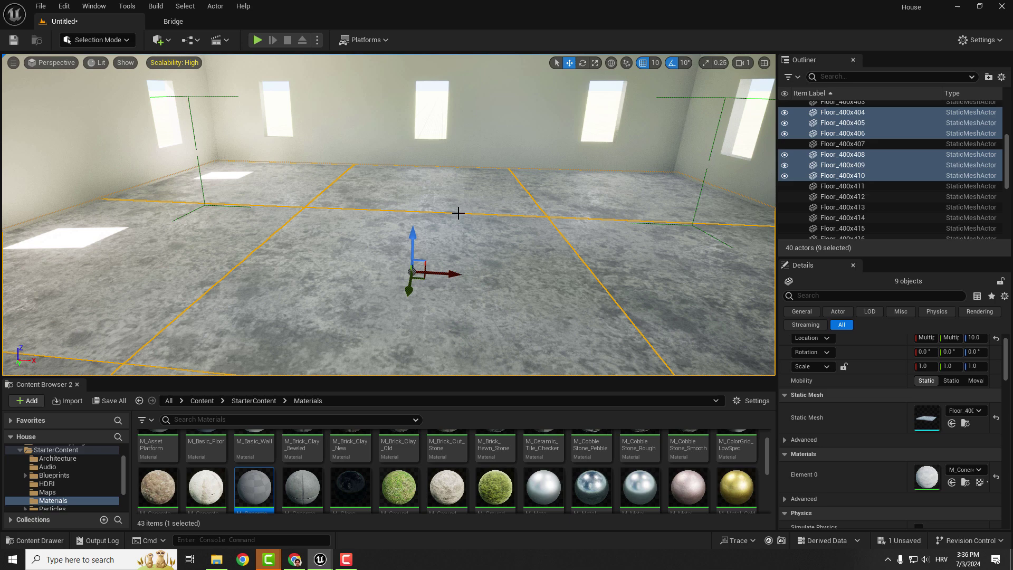
{"action": "mouse_move", "coordinate": [458, 236]}
{"action": "right_mouse_down"}
{"action": "mouse_move", "coordinate": [456, 256]}
{"action": "mouse_move", "coordinate": [390, 264]}
{"action": "mouse_move", "coordinate": [457, 243]}
{"action": "right_mouse_up"}
{"action": "left_click", "coordinate": [459, 235]}
{"action": "scroll", "coordinate": [496, 486], "scroll_direction": "up", "scroll_amount": 1}
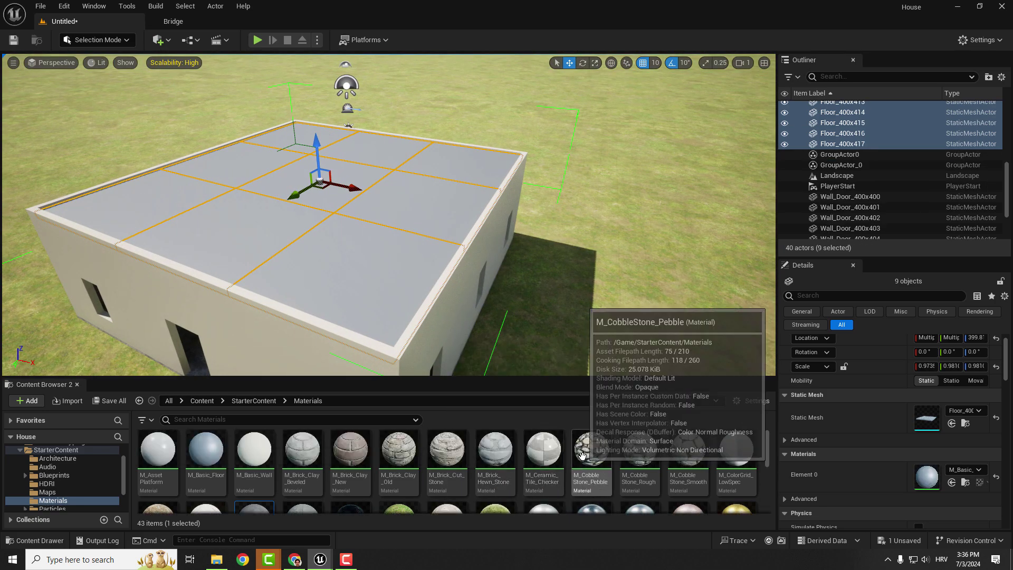
{"action": "left_click_drag", "start_coordinate": [582, 454], "coordinate": [916, 484]}
{"action": "left_click_drag", "start_coordinate": [935, 478], "coordinate": [935, 478]}
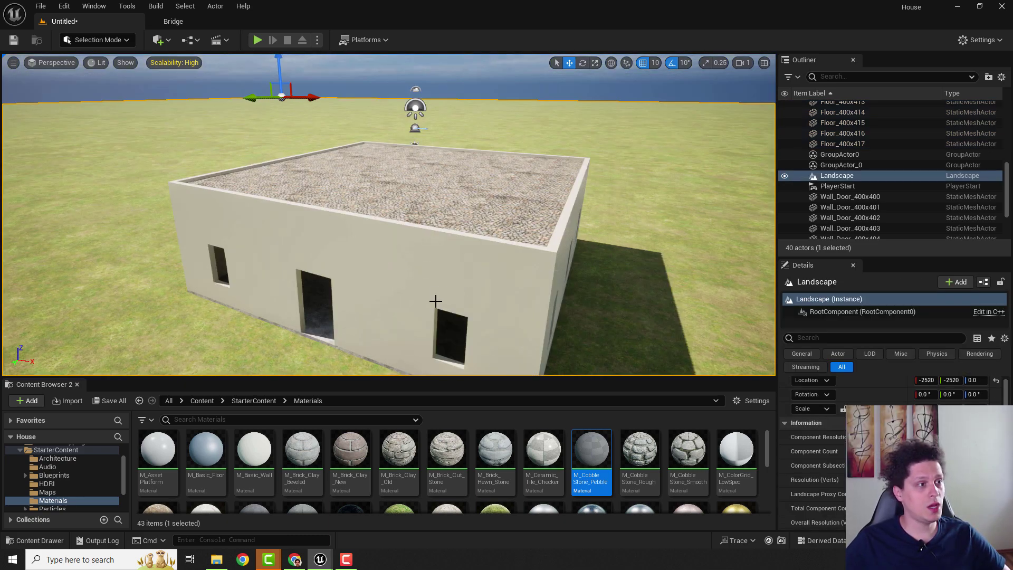
Filter the level's actors by "wall" and select all twelve wall pieces, from Wall_Door_400x400 to Wall_Door_400x411.
{"action": "right_click_drag", "start_coordinate": [436, 301], "coordinate": [469, 228]}
{"action": "left_click", "coordinate": [464, 274]}
{"action": "left_click", "coordinate": [464, 226]}
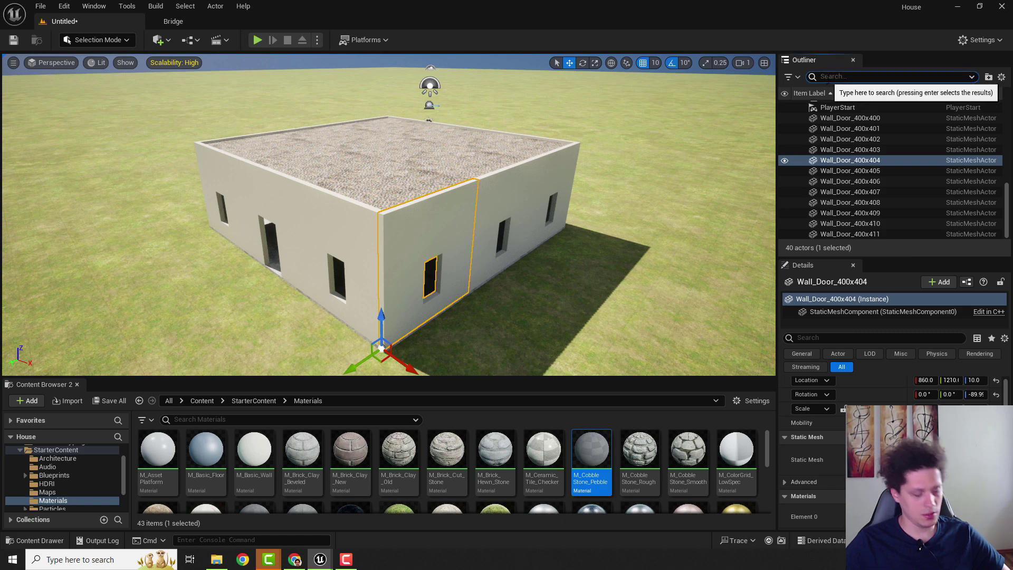
{"action": "type", "text": "wall"}
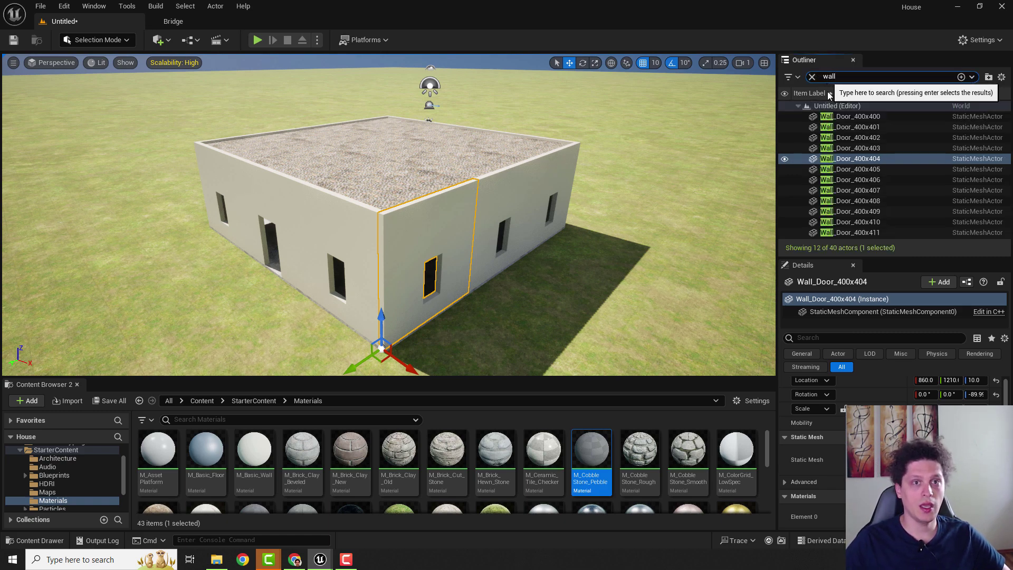
{"action": "left_click", "coordinate": [853, 118]}
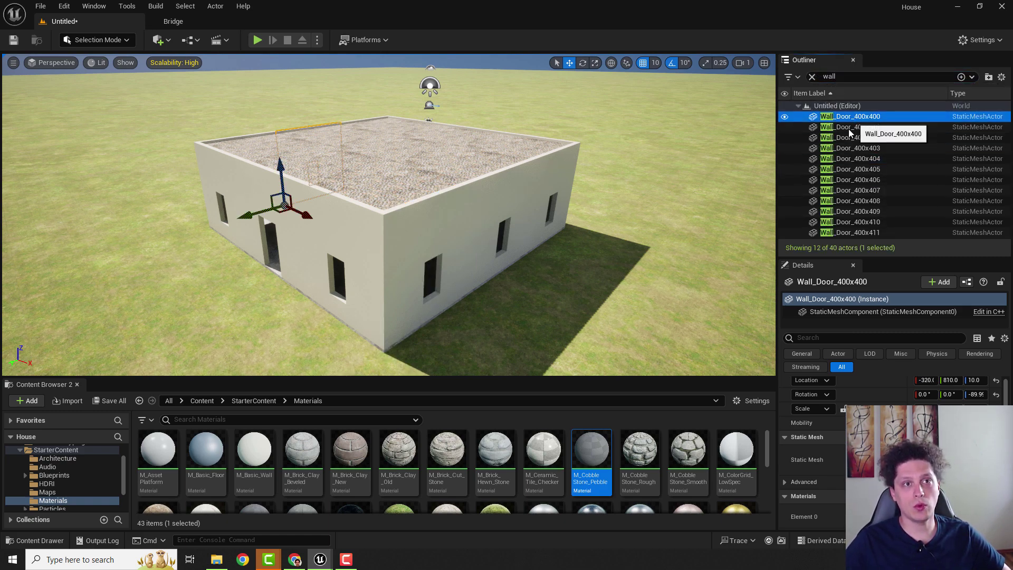
{"action": "left_click", "coordinate": [851, 232], "text": "shift"}
Apply the M_Brick_Clay_New material to the selected walls and deselect them.
{"action": "mouse_move", "coordinate": [449, 225]}
{"action": "right_mouse_down"}
{"action": "mouse_move", "coordinate": [503, 198]}
{"action": "mouse_move", "coordinate": [449, 225]}
{"action": "right_mouse_up"}
{"action": "key", "text": "a"}
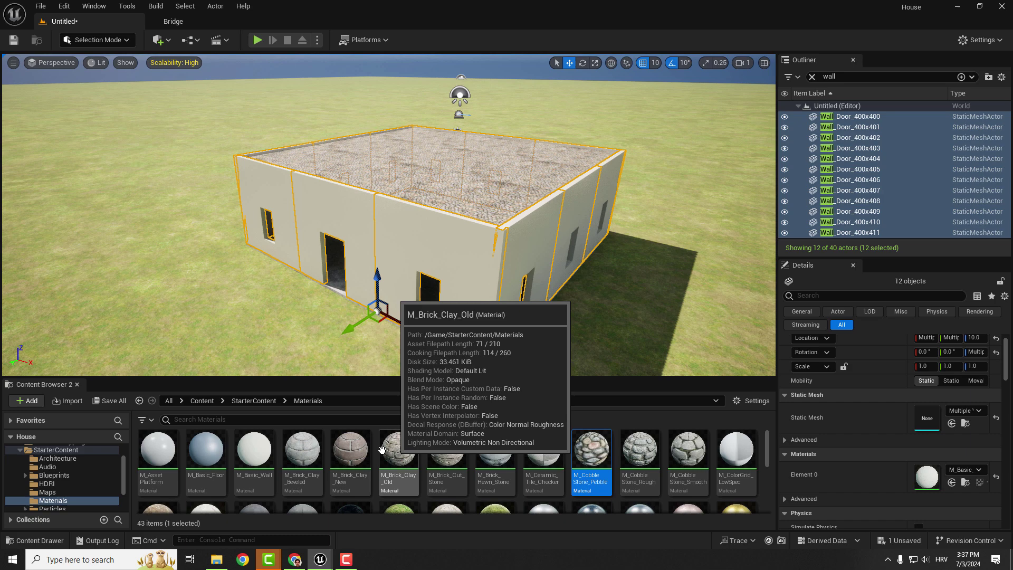
{"action": "left_click", "coordinate": [350, 450]}
{"action": "left_click_drag", "start_coordinate": [350, 450], "coordinate": [928, 476]}
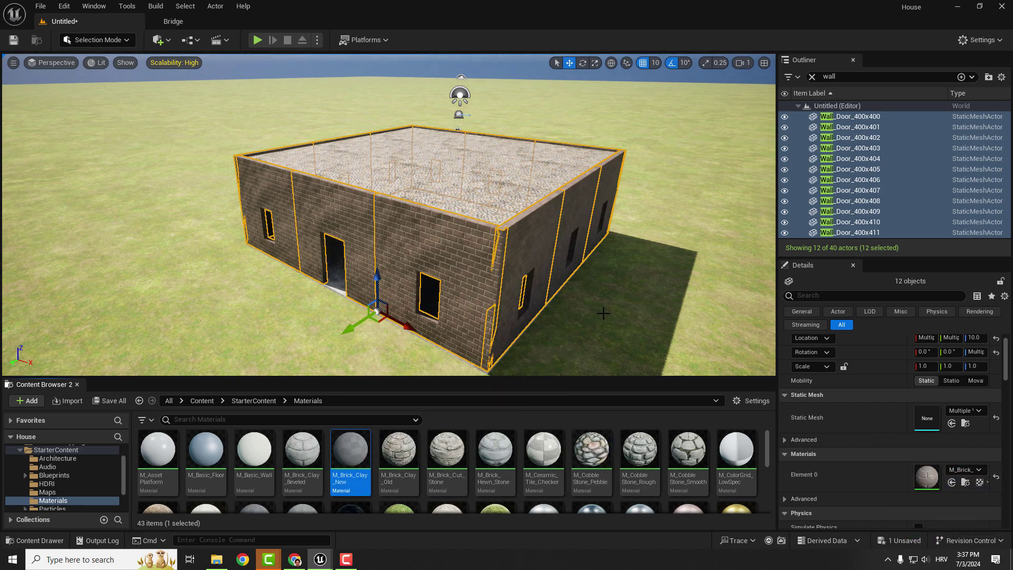
{"action": "left_click", "coordinate": [612, 299]}
{"action": "mouse_move", "coordinate": [612, 299]}
{"action": "right_mouse_down"}
{"action": "mouse_move", "coordinate": [631, 289]}
{"action": "mouse_move", "coordinate": [629, 300]}
{"action": "right_mouse_up"}
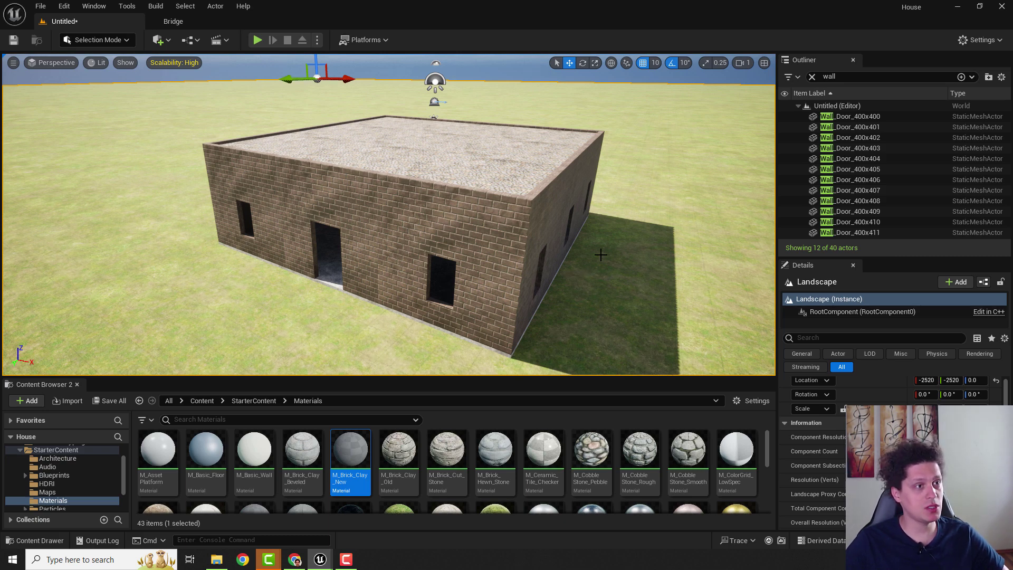
{"action": "right_click_drag", "start_coordinate": [601, 254], "coordinate": [592, 258]}
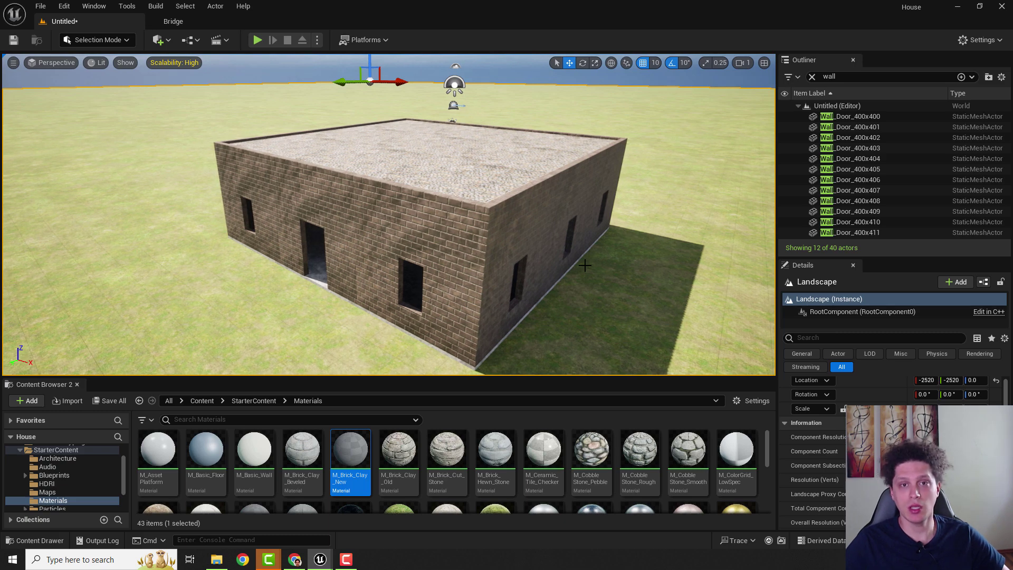
Start a full-screen play test from the grass in front of the doorway and walk the character into the house.
{"action": "left_click_drag", "start_coordinate": [585, 265], "coordinate": [591, 253], "text": "alt"}
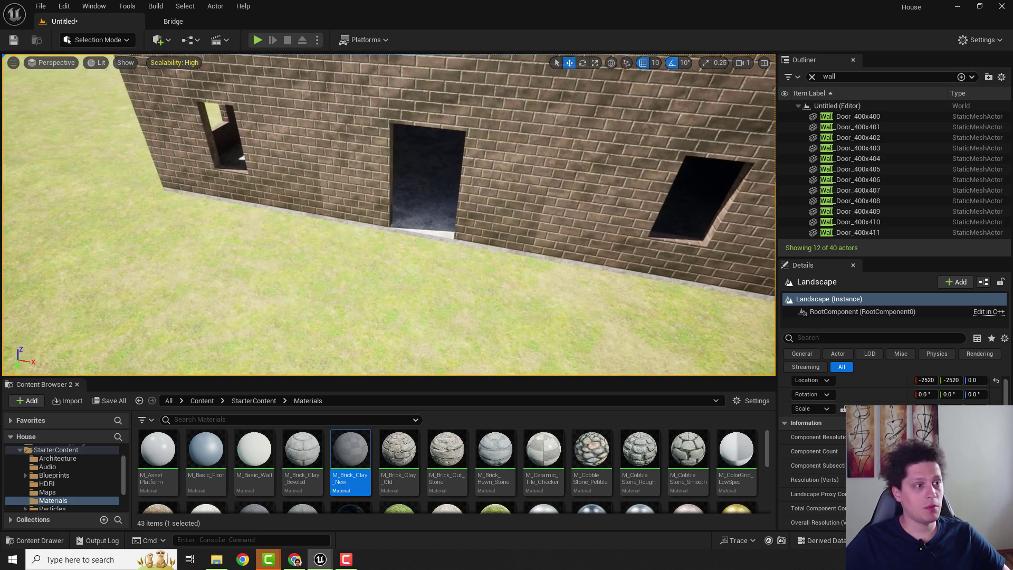
{"action": "right_click", "coordinate": [385, 285]}
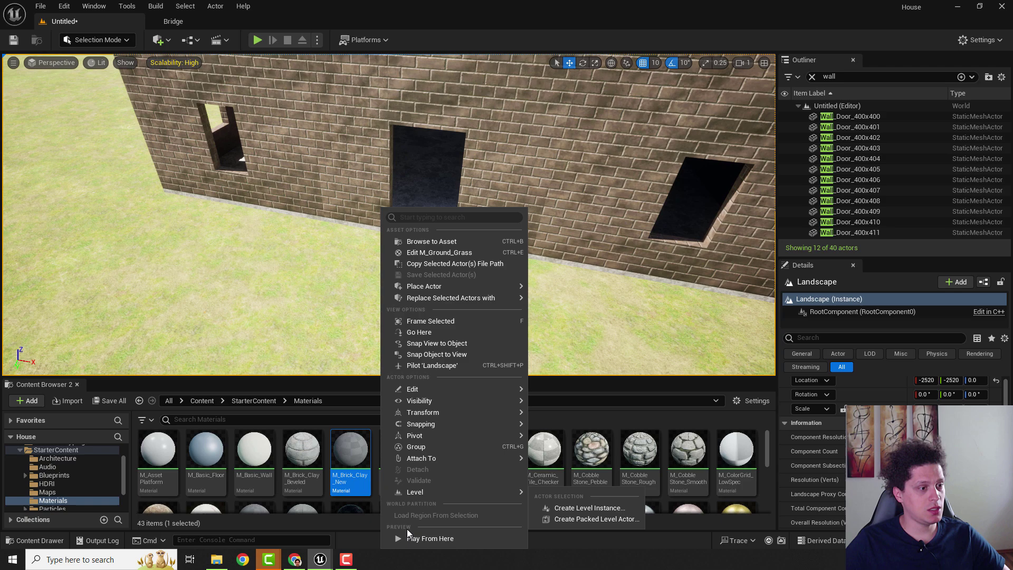
{"action": "left_click", "coordinate": [407, 538]}
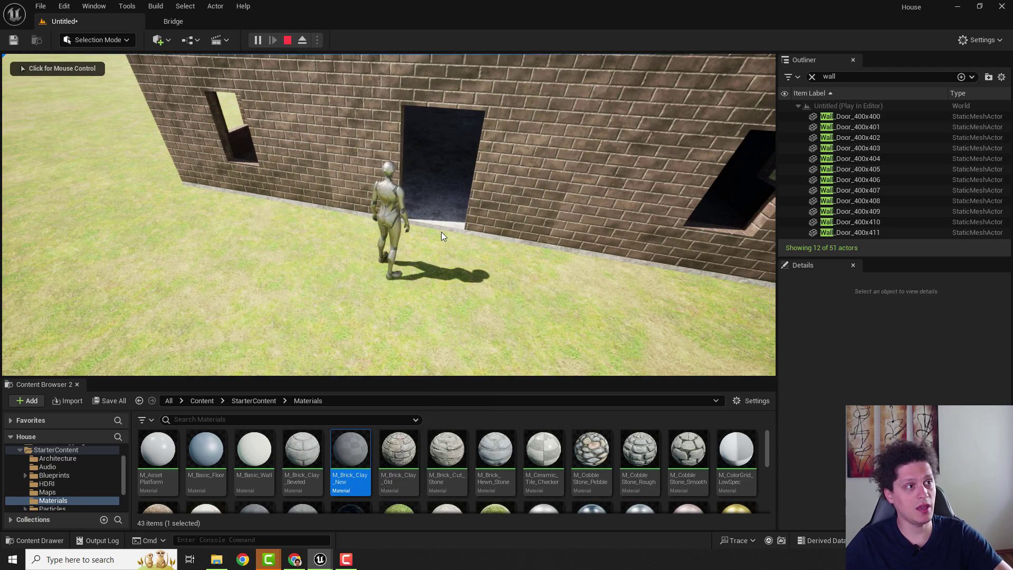
{"action": "left_click", "coordinate": [421, 211]}
{"action": "key", "text": "F11"}
{"action": "key", "text": "w"}
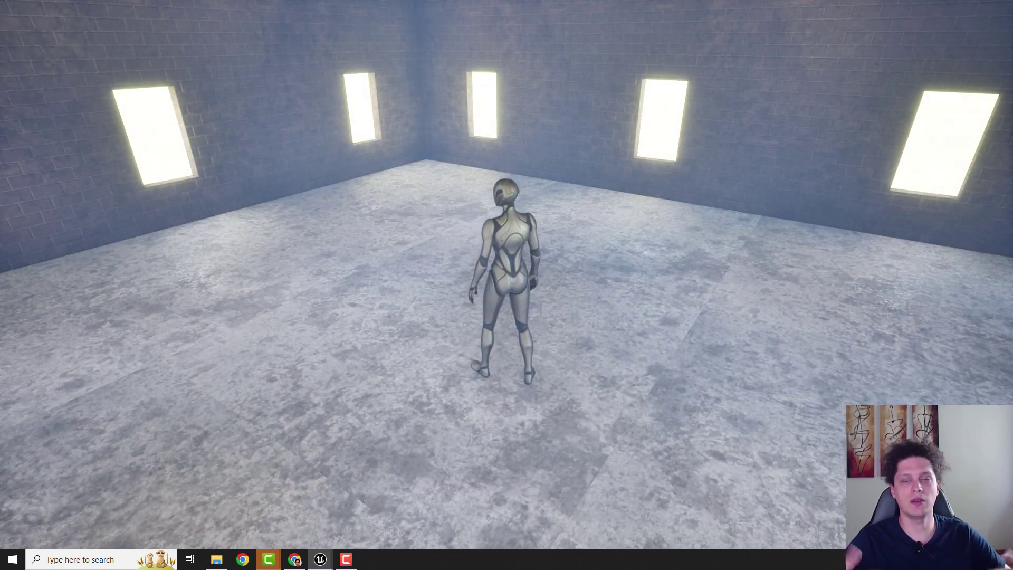
Run the character in and out through the doorway to compare indoor and outdoor brightness, and end the play test.
{"action": "key", "text": "w"}
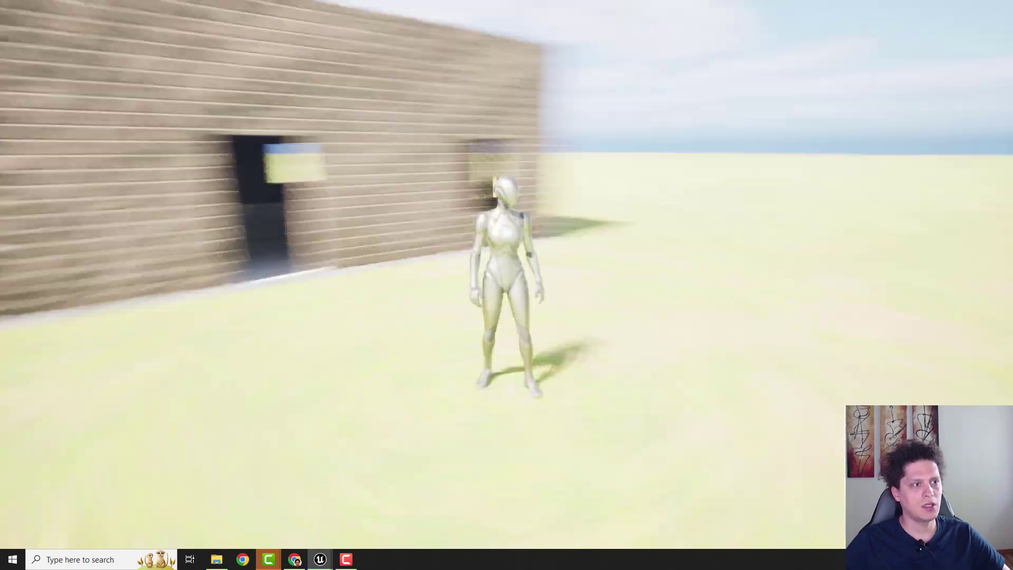
{"action": "key", "text": "a"}
{"action": "key", "text": "w"}
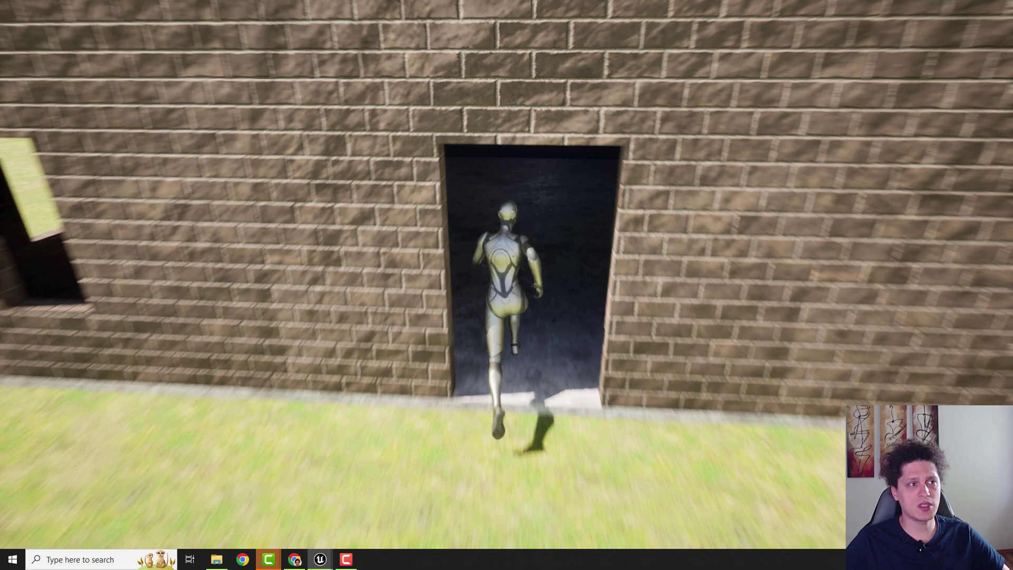
{"action": "key", "text": "s"}
{"action": "key", "text": "w"}
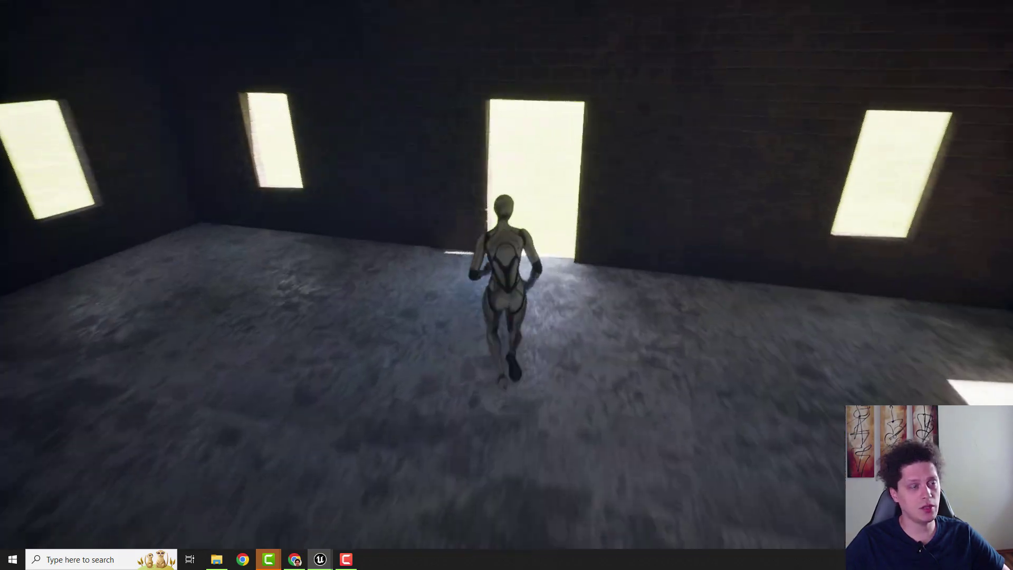
{"action": "key", "text": "w"}
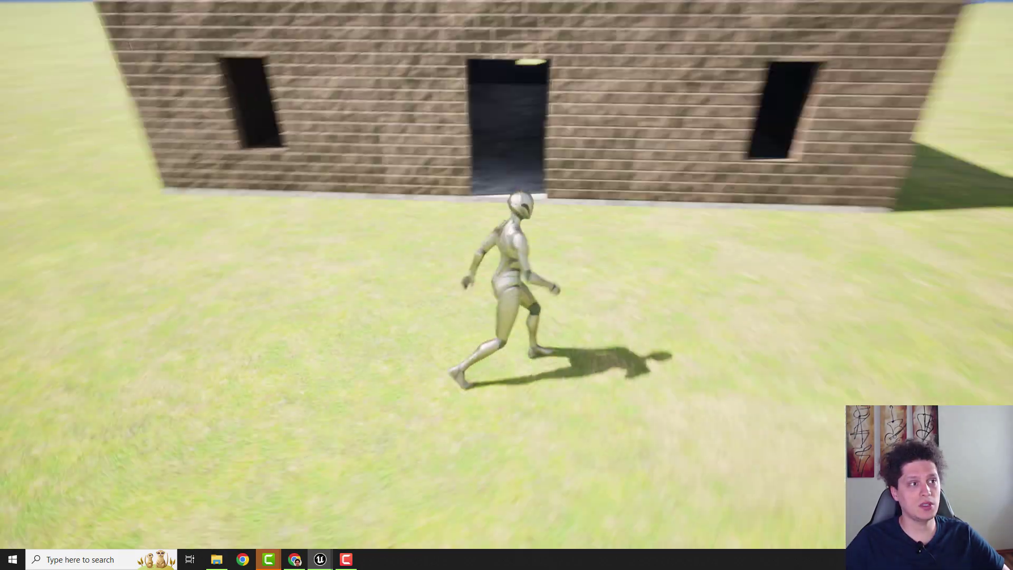
{"action": "key", "text": "s"}
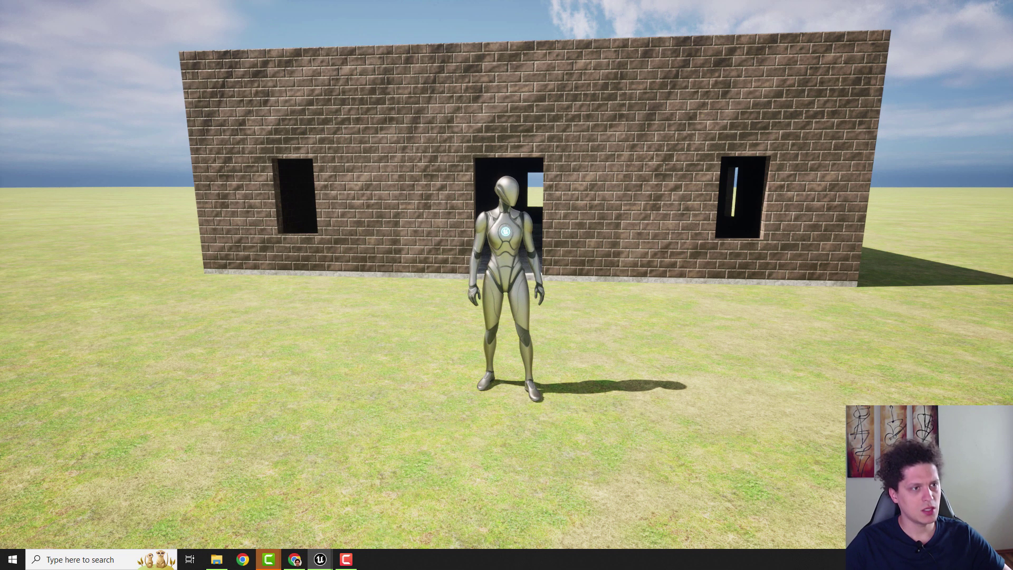
{"action": "key", "text": "Escape"}
{"action": "key", "text": "F11"}
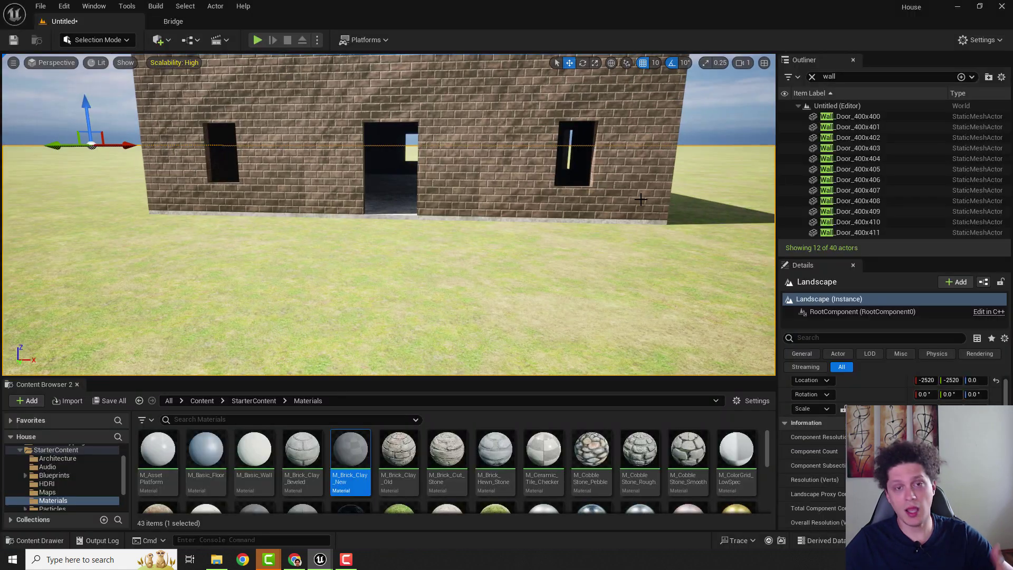
Find the exposure options in the Project Settings and disable Auto Exposure in the rendering defaults.
{"action": "left_click", "coordinate": [65, 6]}
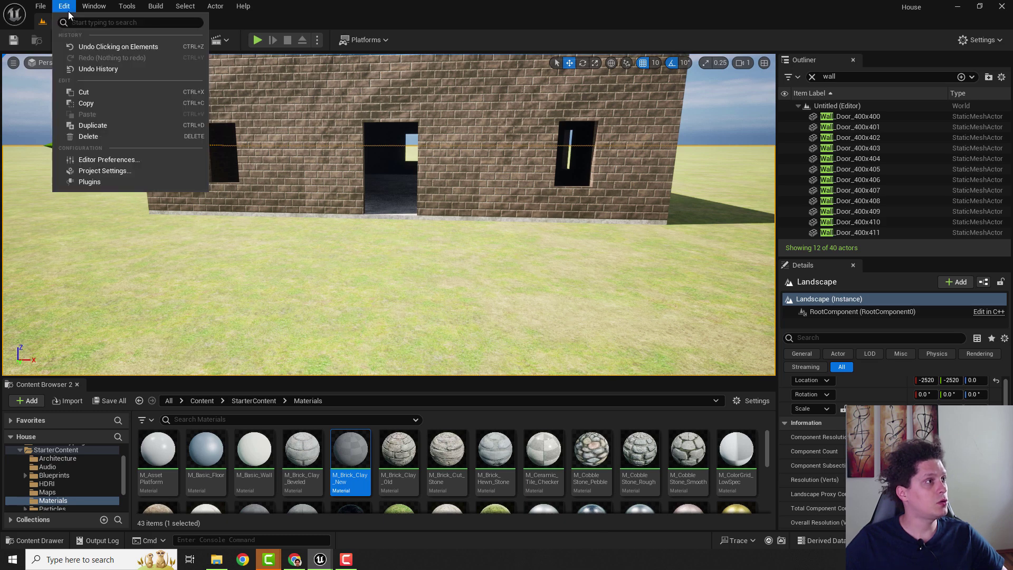
{"action": "left_click", "coordinate": [98, 171]}
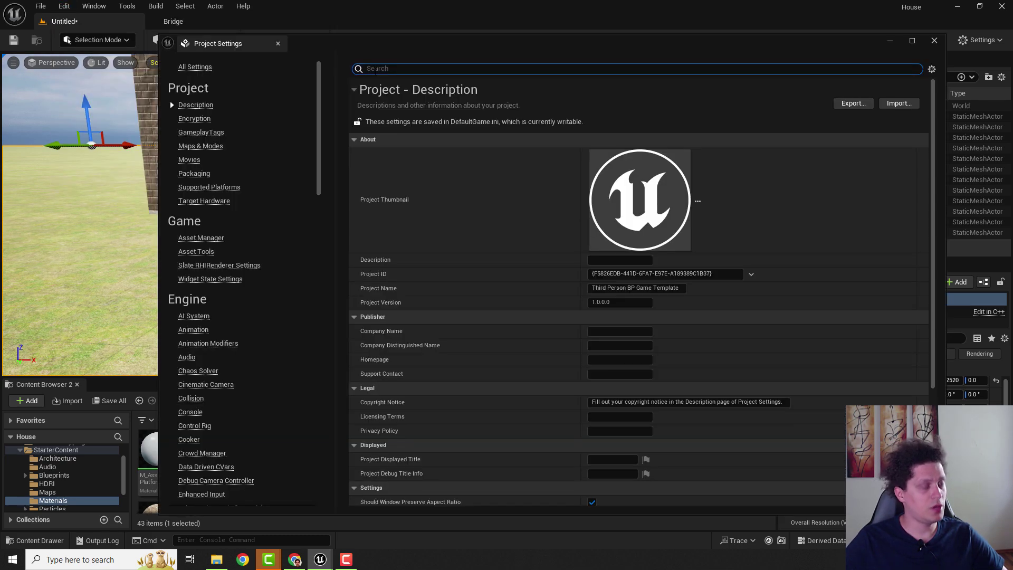
{"action": "type", "text": "exposure"}
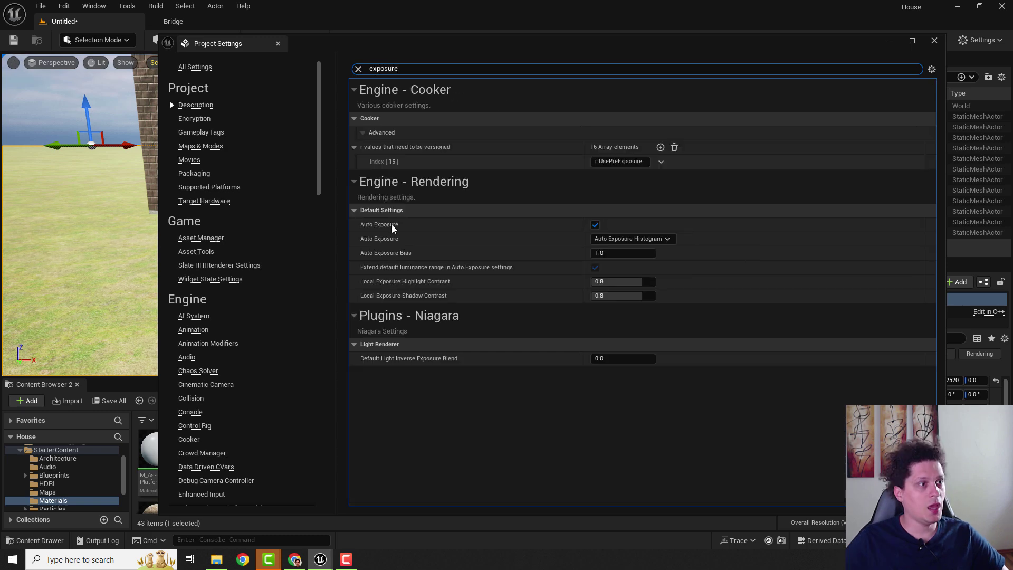
{"action": "left_click", "coordinate": [595, 225]}
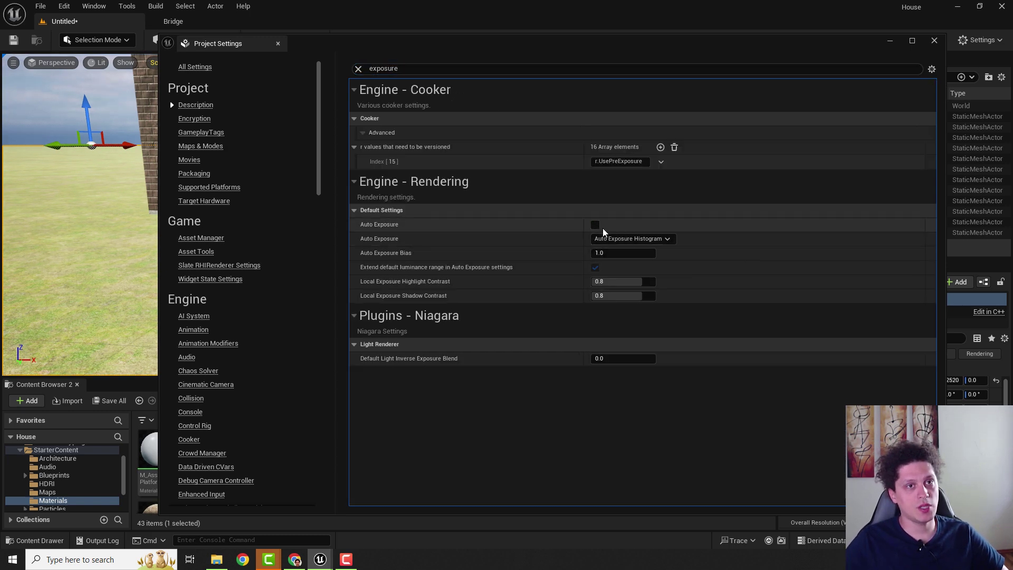
{"action": "left_click", "coordinate": [934, 40]}
Start another play test from the grass in front of the house's doorway.
{"action": "right_click_drag", "start_coordinate": [477, 253], "coordinate": [401, 233]}
{"action": "key", "text": "w"}
{"action": "key", "text": "w"}
{"action": "key", "text": "s"}
{"action": "key", "text": "d"}
{"action": "right_click_drag", "start_coordinate": [570, 251], "coordinate": [404, 321]}
{"action": "right_click", "coordinate": [400, 322]}
{"action": "left_click", "coordinate": [426, 533]}
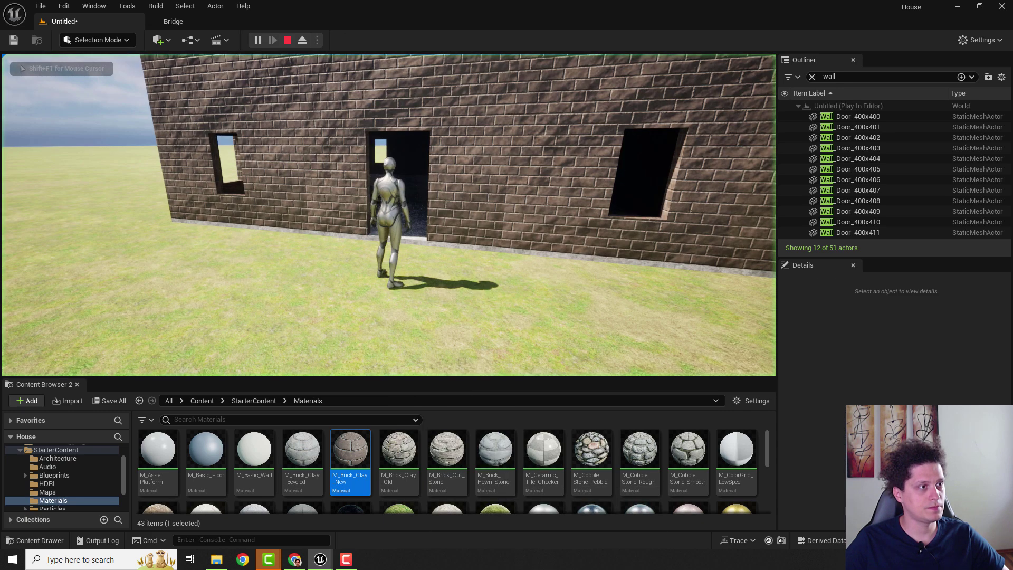
Walk the character around inside the house to check the interior lighting, and stop the play test there.
{"action": "key", "text": "w"}
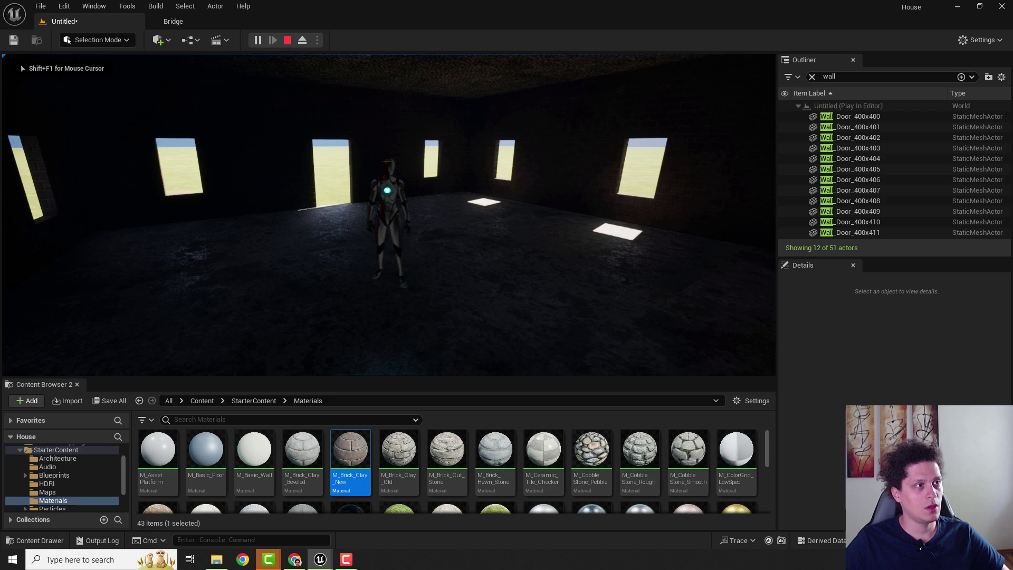
{"action": "key", "text": "w"}
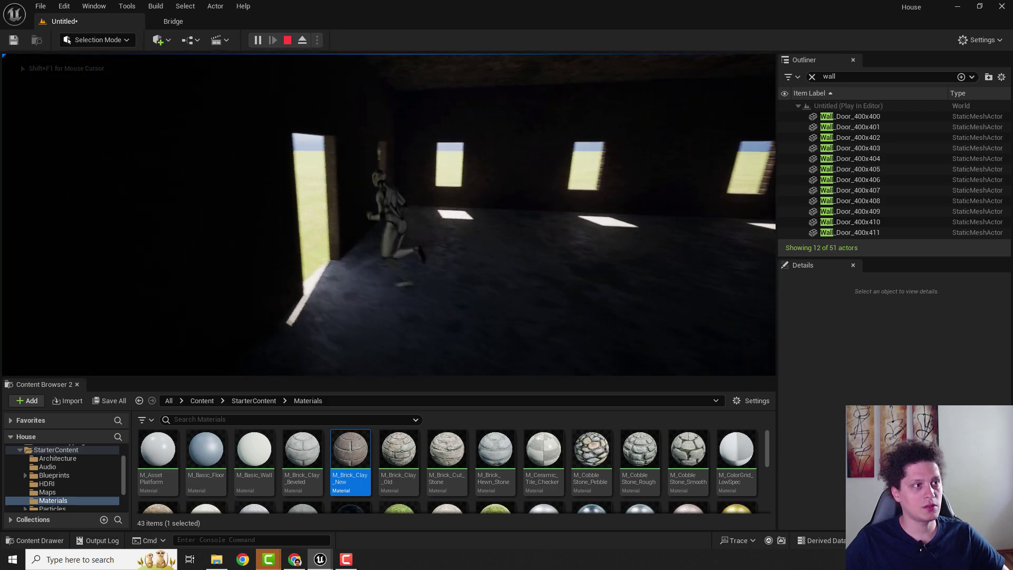
{"action": "key", "text": "w"}
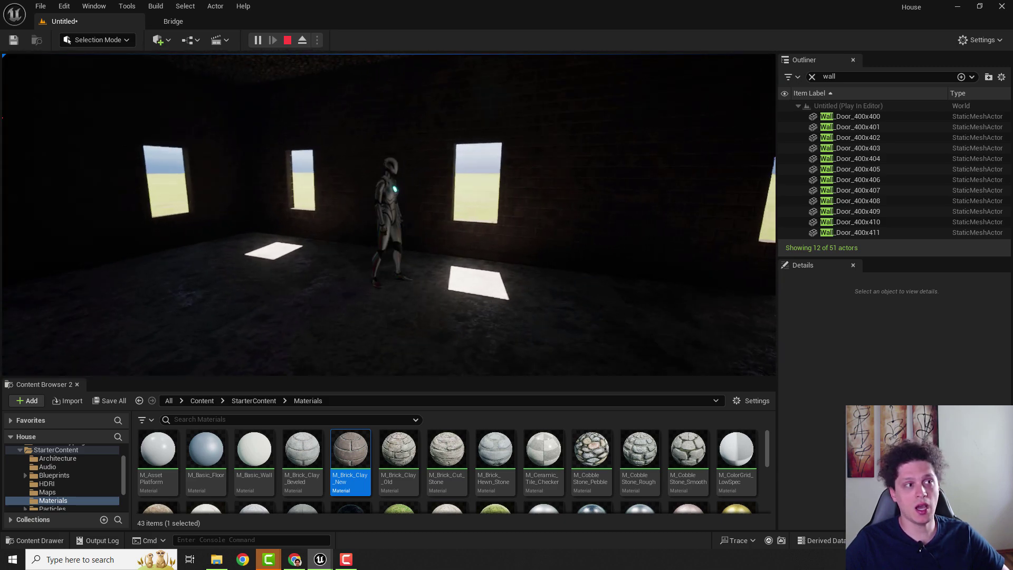
{"action": "key", "text": "w"}
{"action": "key", "text": "Escape"}
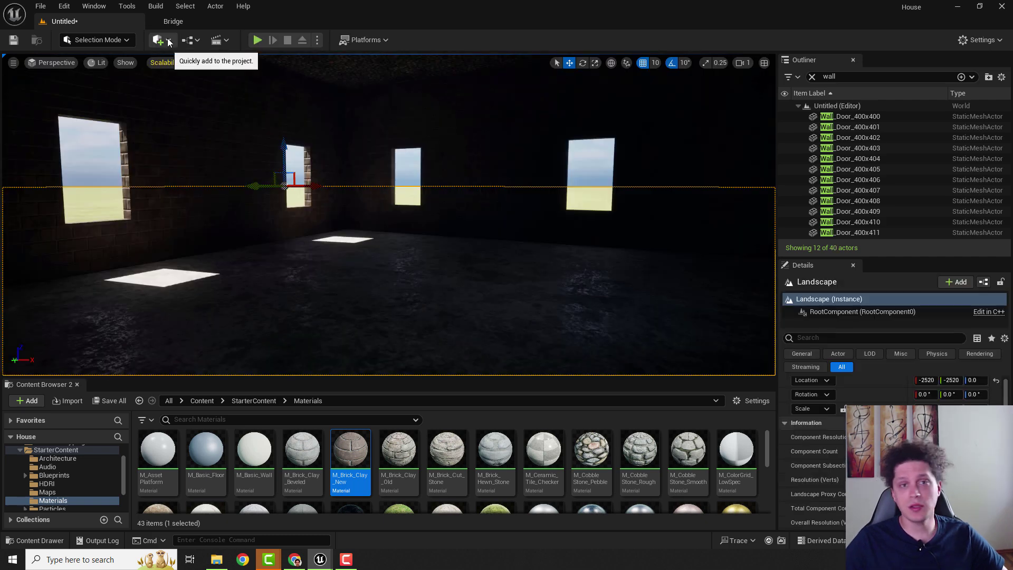
Place a Point Light inside the house above the floor.
{"action": "left_click", "coordinate": [168, 42]}
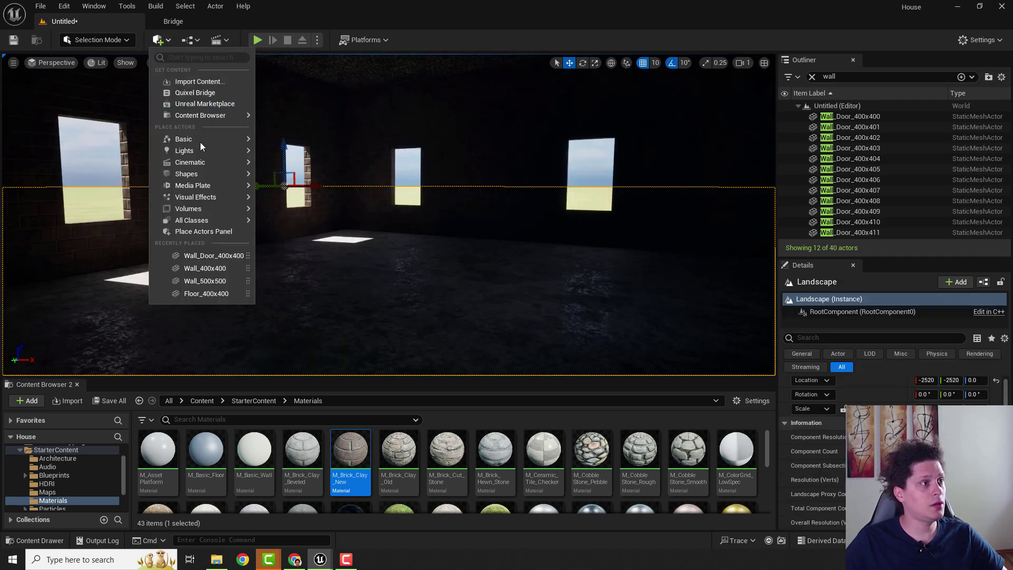
{"action": "mouse_move", "coordinate": [198, 150]}
{"action": "left_click_drag", "start_coordinate": [306, 168], "coordinate": [337, 235]}
{"action": "right_click_drag", "start_coordinate": [337, 235], "coordinate": [474, 248]}
{"action": "right_click_drag", "start_coordinate": [317, 211], "coordinate": [359, 206]}
Place a Rect Light in another part of the house interior and inspect the building from outside.
{"action": "left_click", "coordinate": [167, 42]}
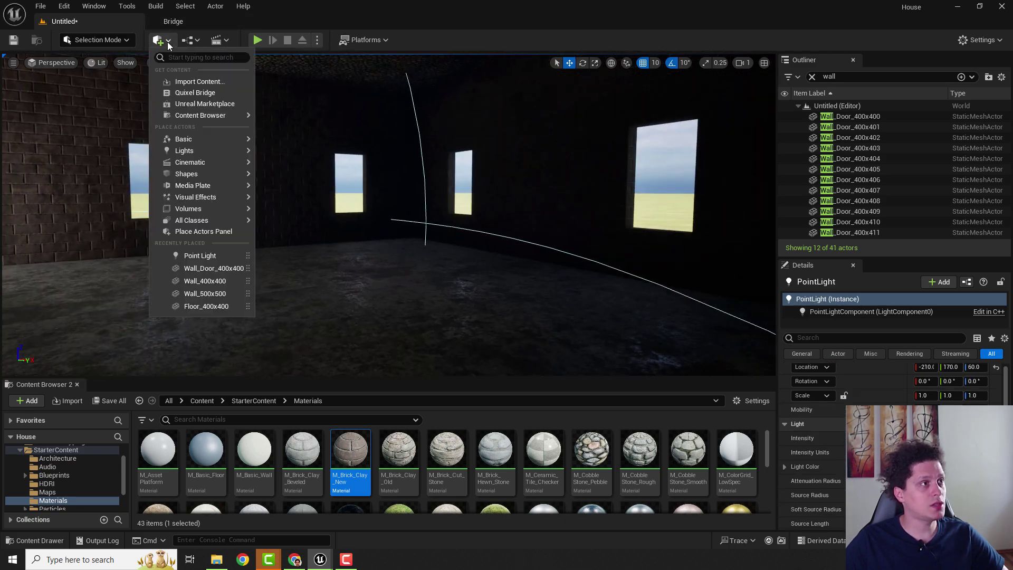
{"action": "mouse_move", "coordinate": [197, 151]}
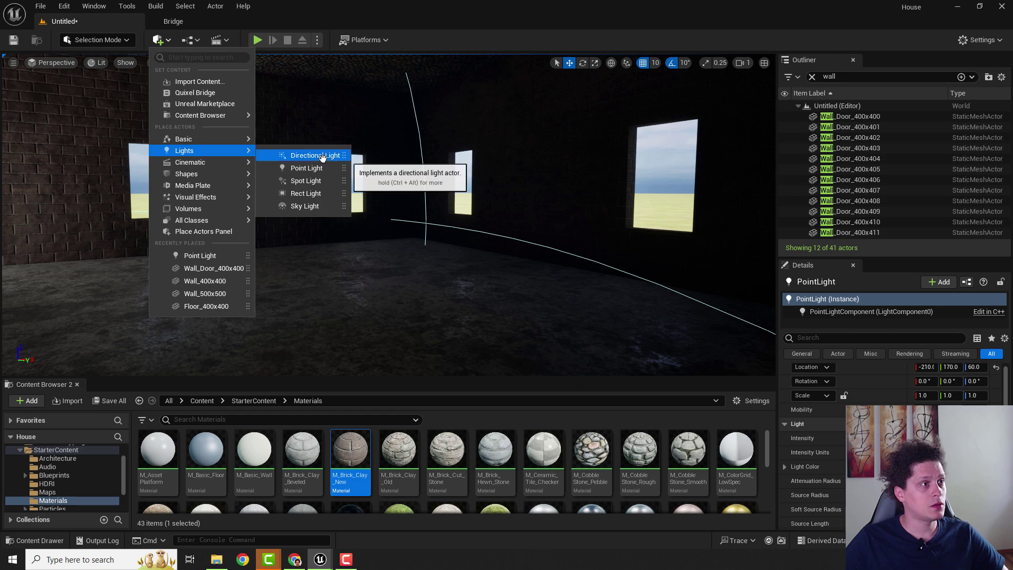
{"action": "left_click_drag", "start_coordinate": [311, 194], "coordinate": [517, 180]}
{"action": "right_click_drag", "start_coordinate": [389, 224], "coordinate": [358, 203]}
{"action": "key", "text": "s"}
{"action": "key", "text": "w"}
{"action": "left_click", "coordinate": [415, 258]}
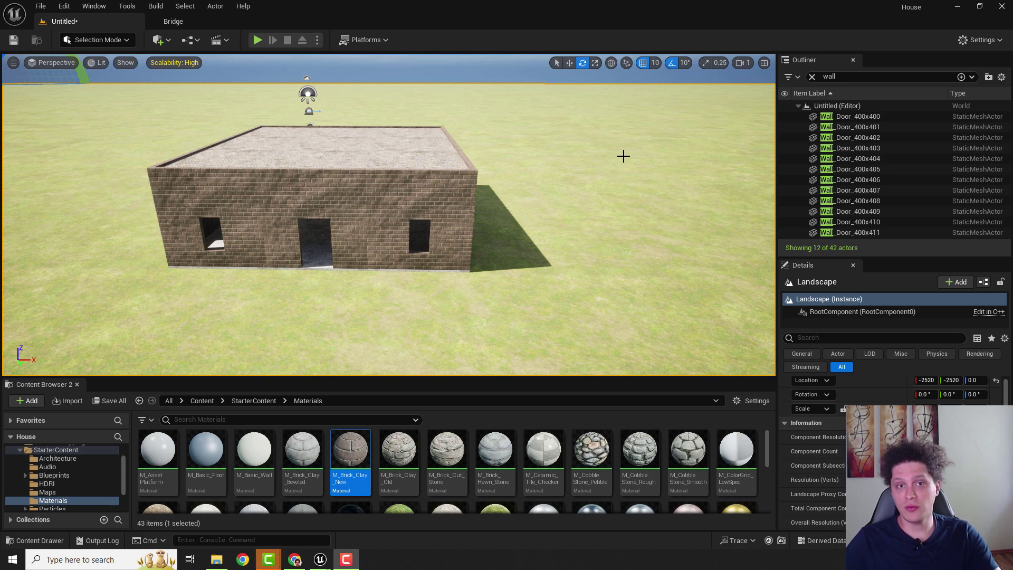
Select the front corner wall piece and the roof group in turn to check which parts of the house are separate.
{"action": "left_click", "coordinate": [416, 176]}
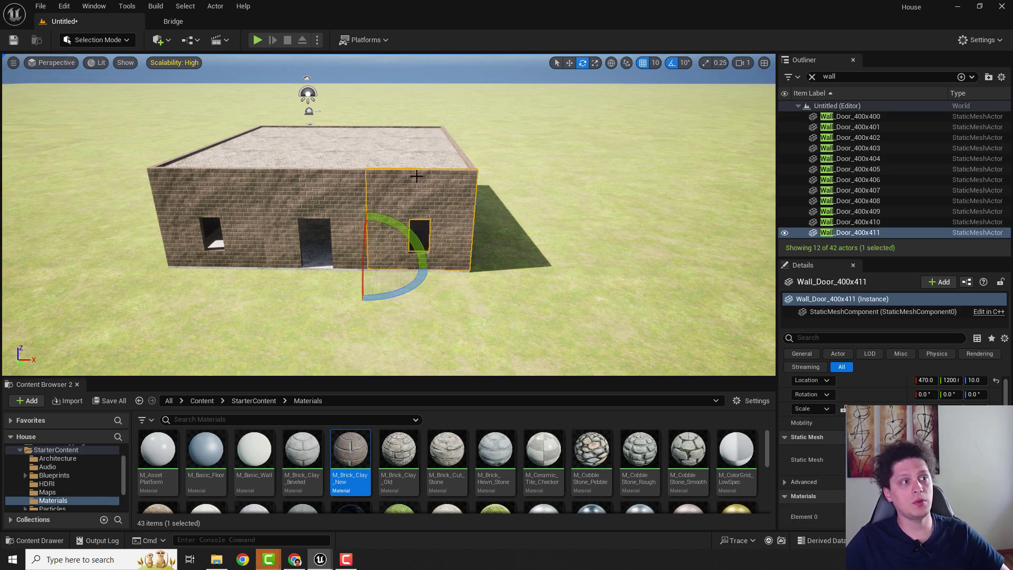
{"action": "left_click", "coordinate": [348, 142]}
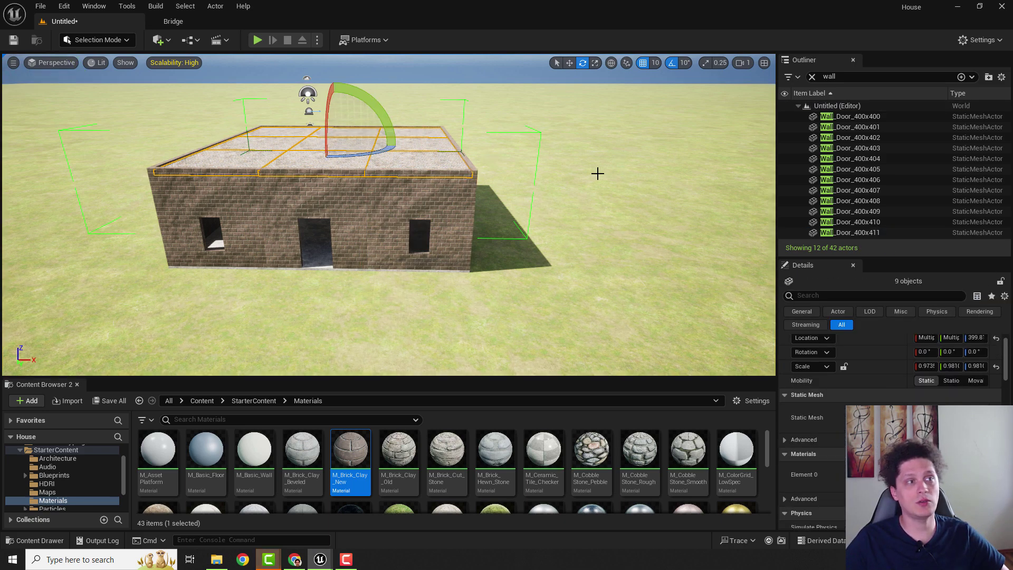
{"action": "left_click", "coordinate": [408, 225]}
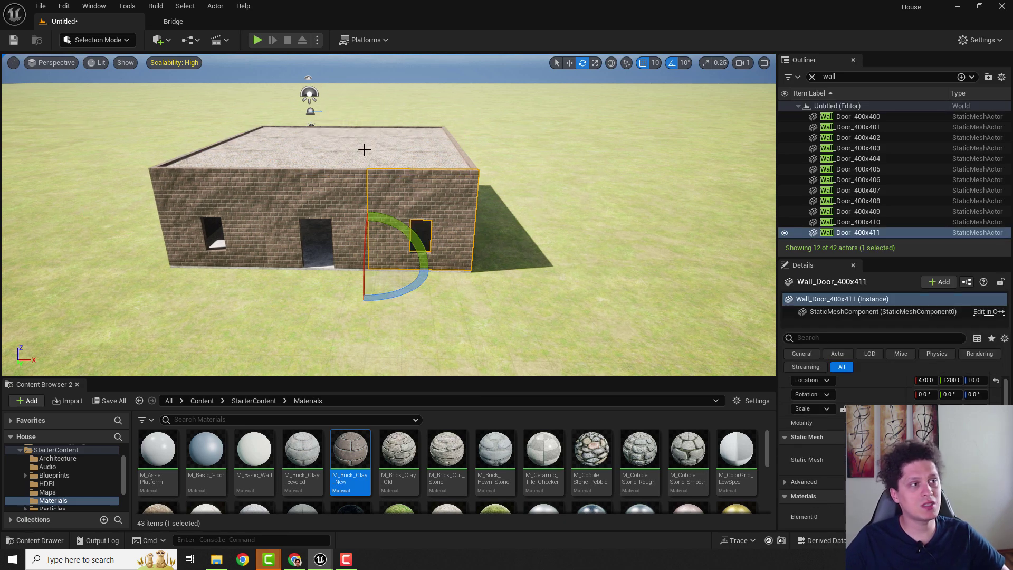
{"action": "mouse_move", "coordinate": [470, 161]}
{"action": "right_mouse_down"}
{"action": "mouse_move", "coordinate": [390, 161]}
{"action": "mouse_move", "coordinate": [433, 174]}
{"action": "mouse_move", "coordinate": [469, 169]}
{"action": "right_mouse_up"}
Clear the "wall" filter and select all actors from Floor_400x400 through the last wall piece, Wall_Door_400x411.
{"action": "left_click", "coordinate": [811, 77]}
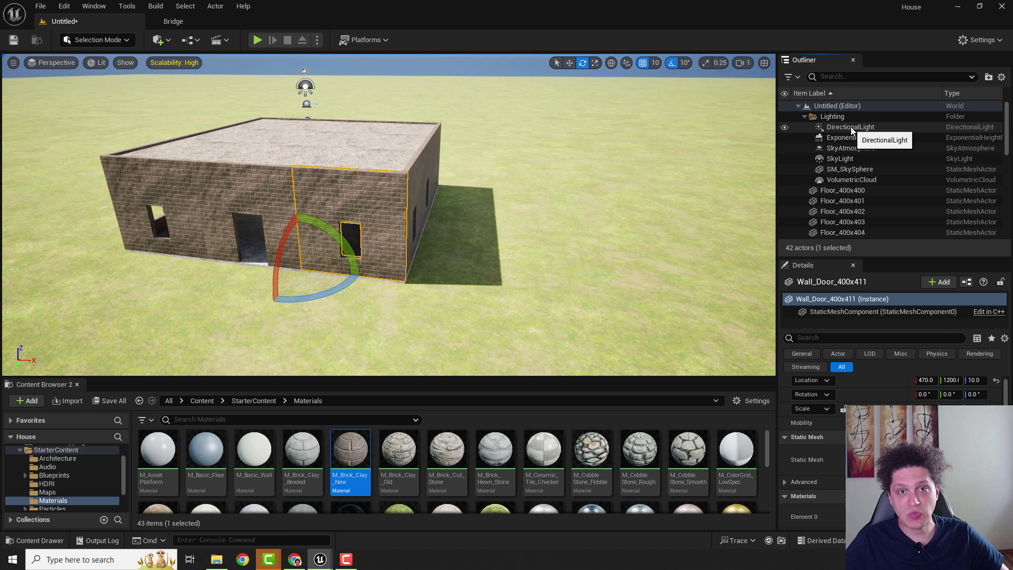
{"action": "left_click", "coordinate": [841, 190]}
{"action": "scroll", "coordinate": [869, 199], "scroll_direction": "down", "scroll_amount": 8}
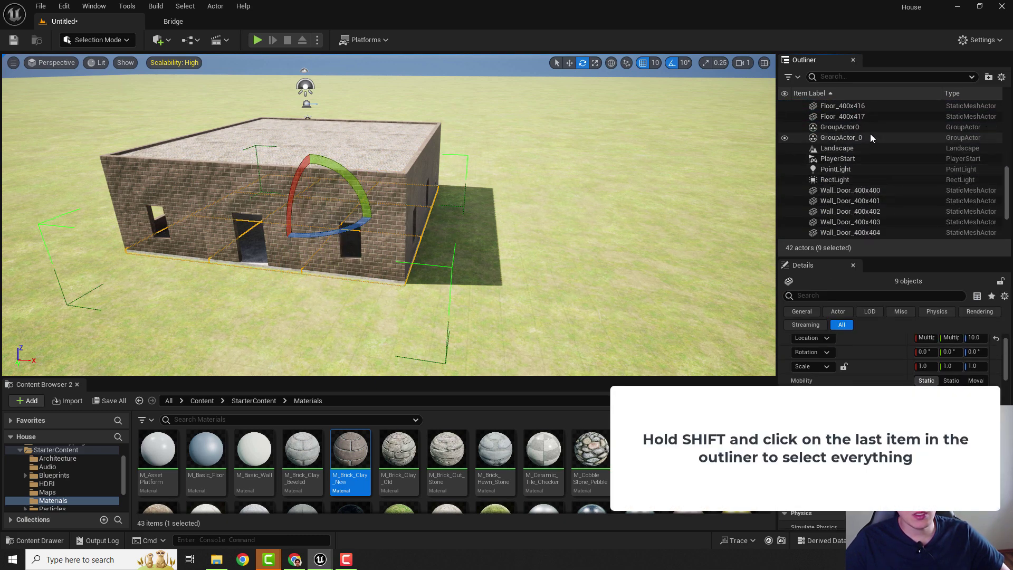
{"action": "left_click", "coordinate": [870, 135], "text": "shift"}
{"action": "scroll", "coordinate": [870, 191], "scroll_direction": "up", "scroll_amount": 2}
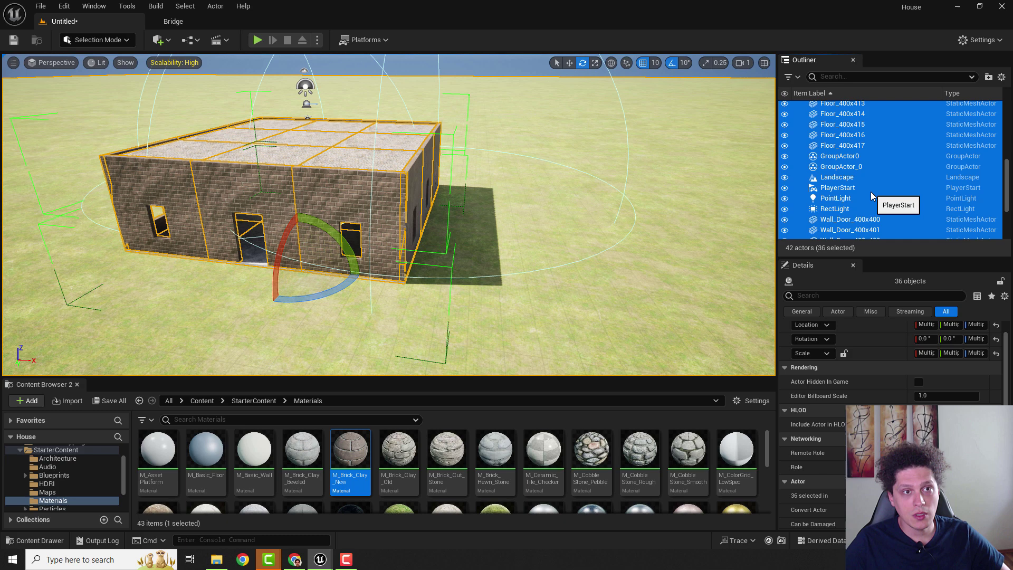
Exclude the Landscape from the selected actors.
{"action": "left_click", "coordinate": [836, 180], "text": "ctrl"}
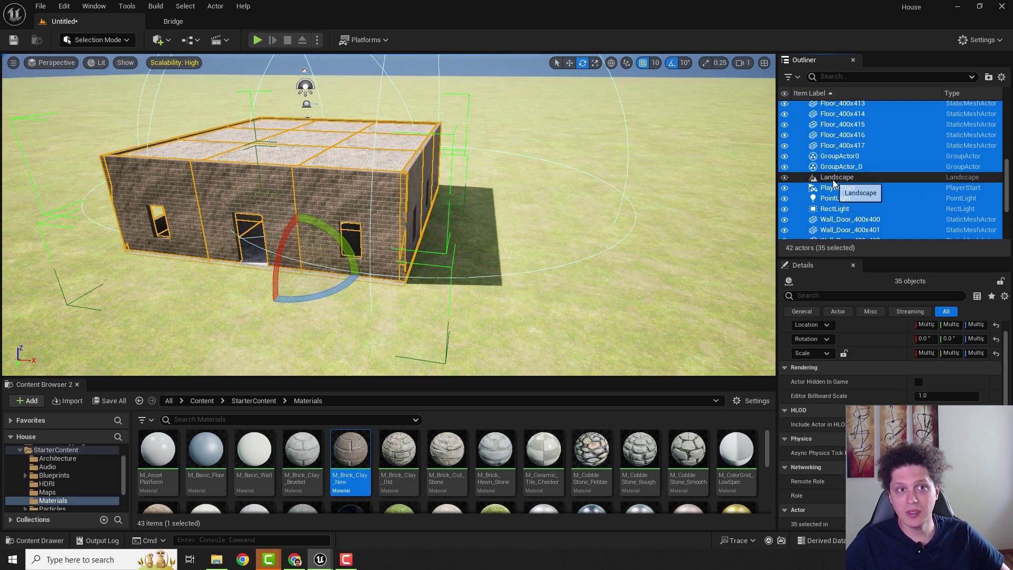
{"action": "left_click", "coordinate": [834, 180], "text": "ctrl"}
{"action": "left_click", "coordinate": [836, 178], "text": "ctrl"}
{"action": "scroll", "coordinate": [861, 203], "scroll_direction": "up", "scroll_amount": 5}
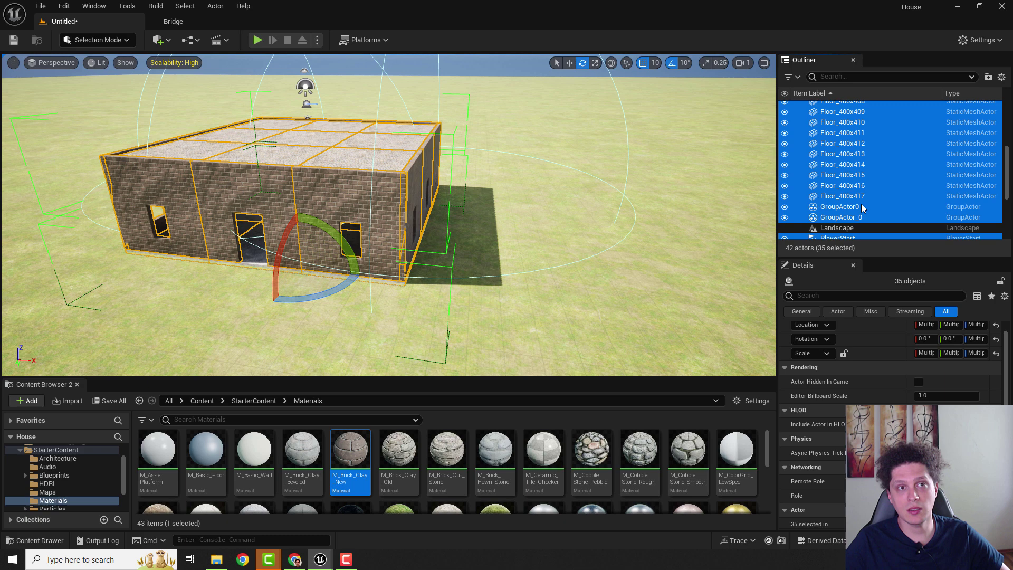
Move all selected house pieces together along the X axis on the landscape.
{"action": "key", "text": "w"}
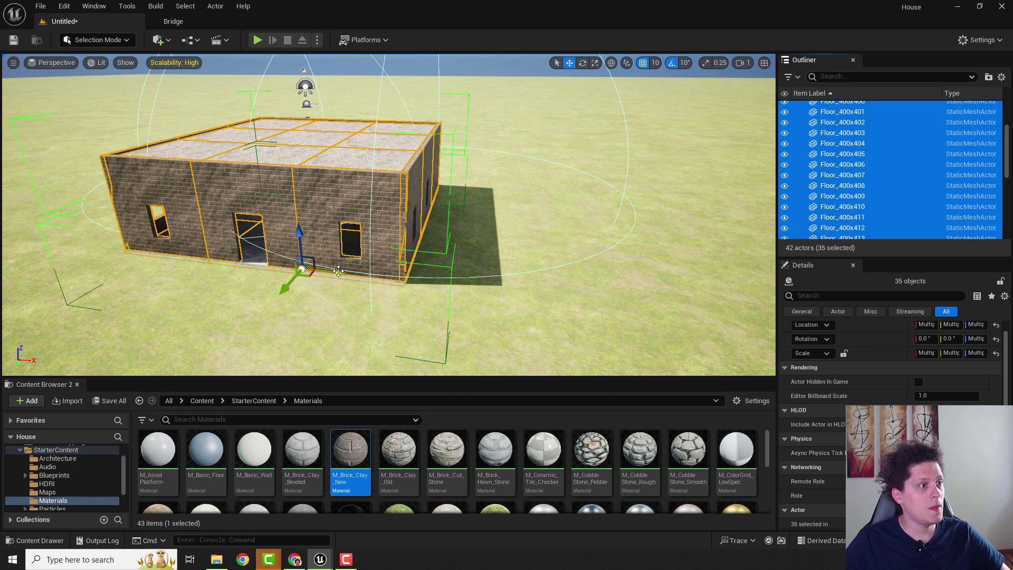
{"action": "mouse_move", "coordinate": [338, 271]}
{"action": "left_mouse_down"}
{"action": "mouse_move", "coordinate": [623, 285]}
{"action": "mouse_move", "coordinate": [344, 257]}
{"action": "left_mouse_up"}
{"action": "right_click_drag", "start_coordinate": [404, 139], "coordinate": [404, 152]}
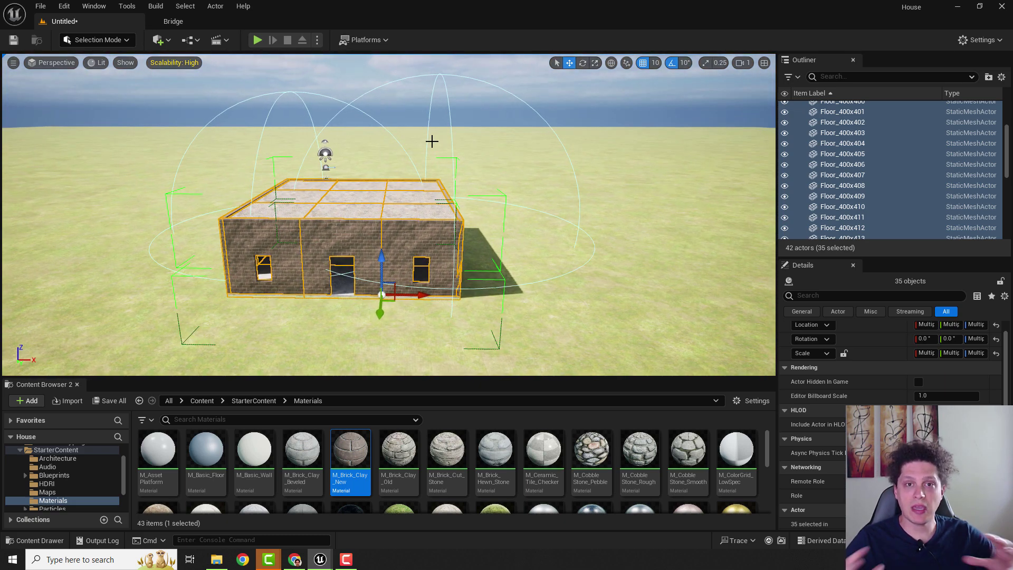
Create a level instance from the 35 selected house pieces and save it as the level house in the Content folder.
{"action": "left_click", "coordinate": [215, 10]}
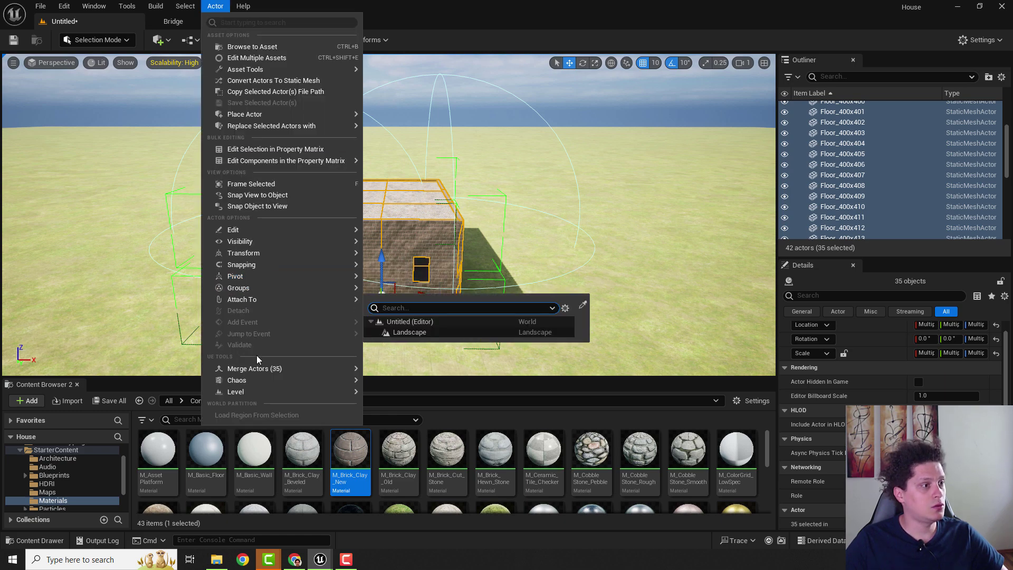
{"action": "mouse_move", "coordinate": [257, 369]}
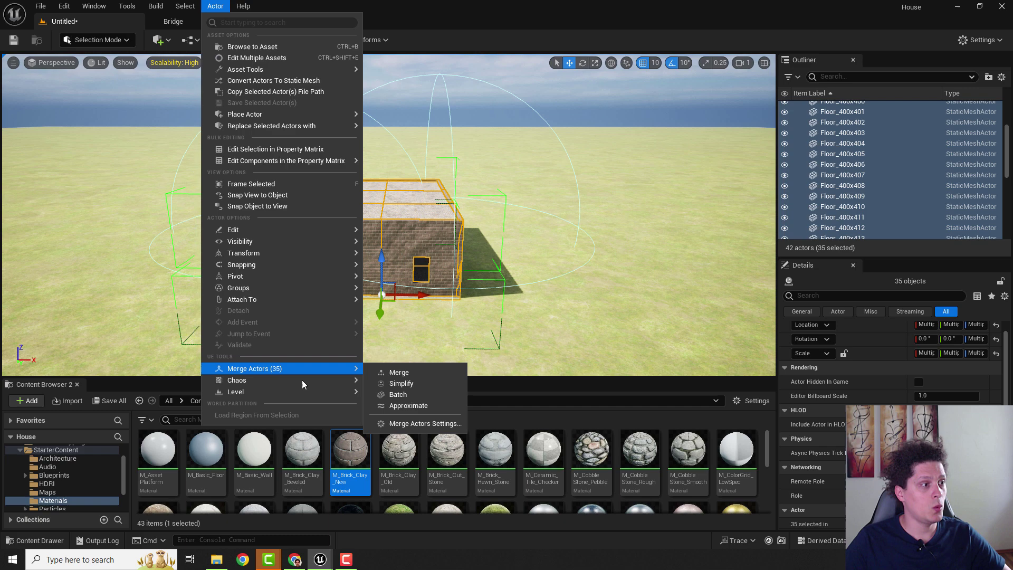
{"action": "mouse_move", "coordinate": [294, 394]}
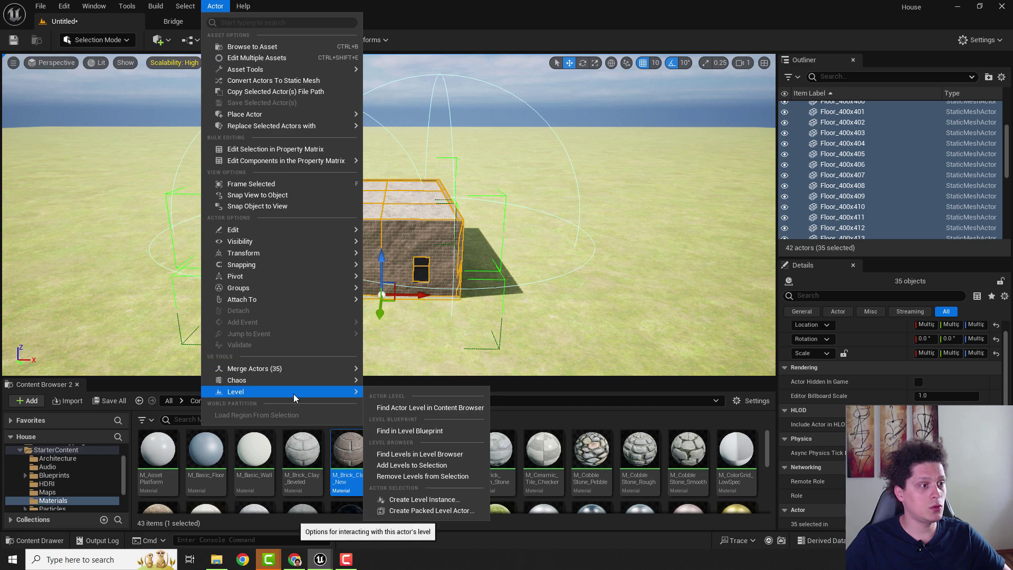
{"action": "left_click", "coordinate": [436, 499]}
{"action": "left_click", "coordinate": [620, 346]}
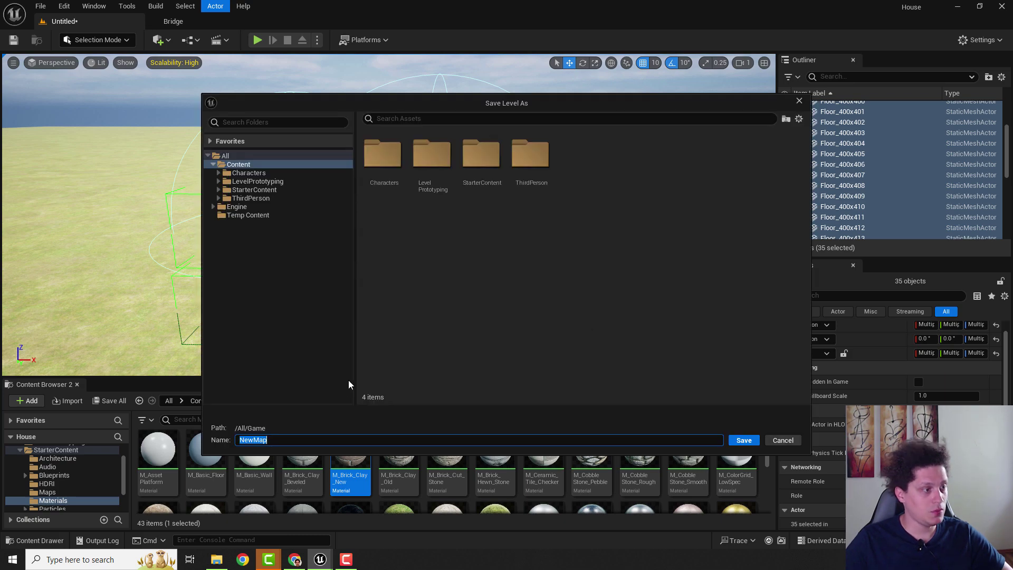
{"action": "type", "text": "house"}
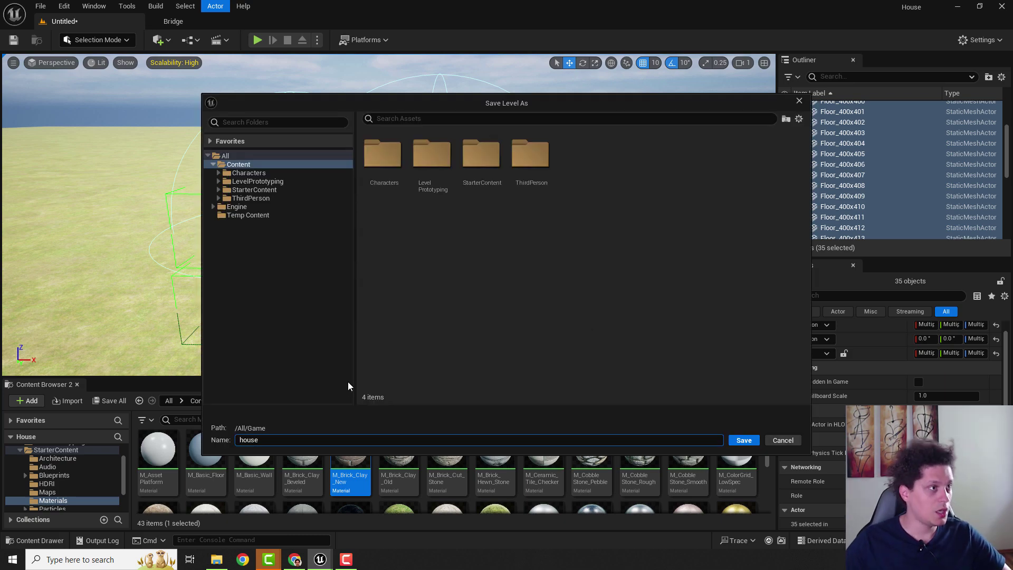
{"action": "left_click", "coordinate": [247, 165]}
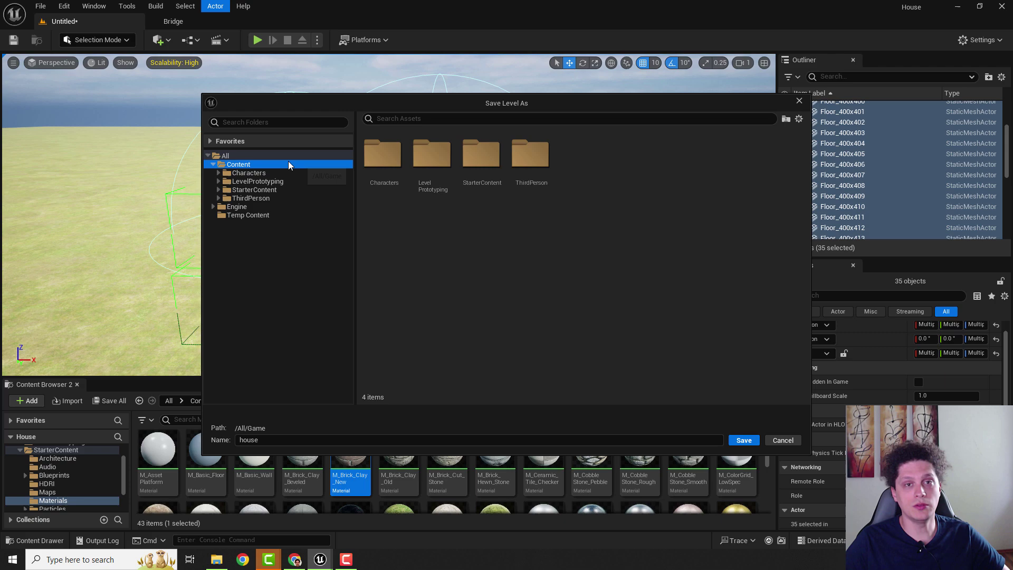
{"action": "left_click", "coordinate": [742, 440]}
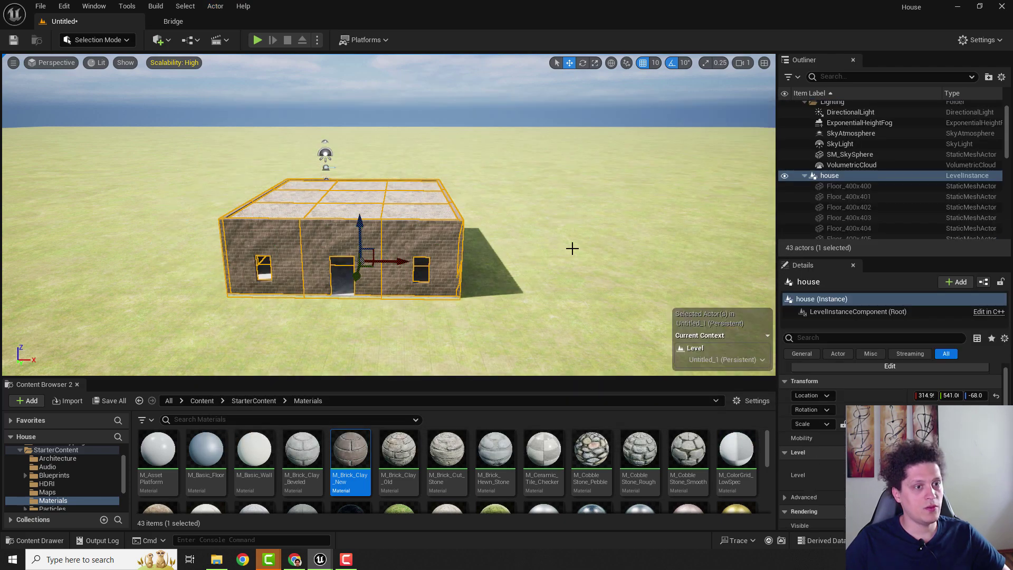
Place a second instance of the house level from the Content folder beside the first house and lower it onto the ground.
{"action": "scroll", "coordinate": [68, 458], "scroll_direction": "up", "scroll_amount": 2}
{"action": "left_click", "coordinate": [68, 458]}
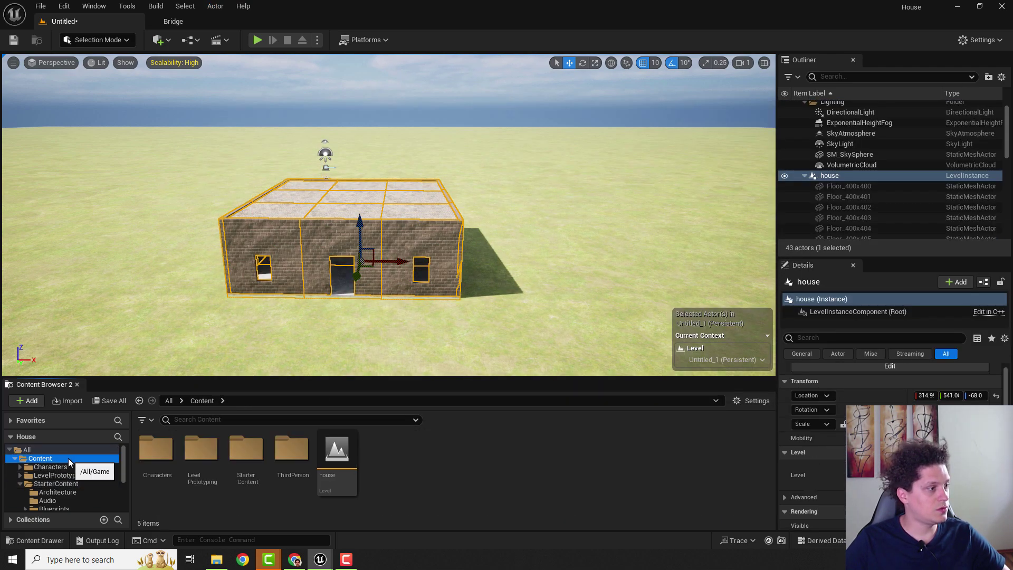
{"action": "left_click_drag", "start_coordinate": [333, 458], "coordinate": [650, 284]}
{"action": "key", "text": "e"}
{"action": "key", "text": "w"}
{"action": "left_click_drag", "start_coordinate": [542, 236], "coordinate": [543, 246]}
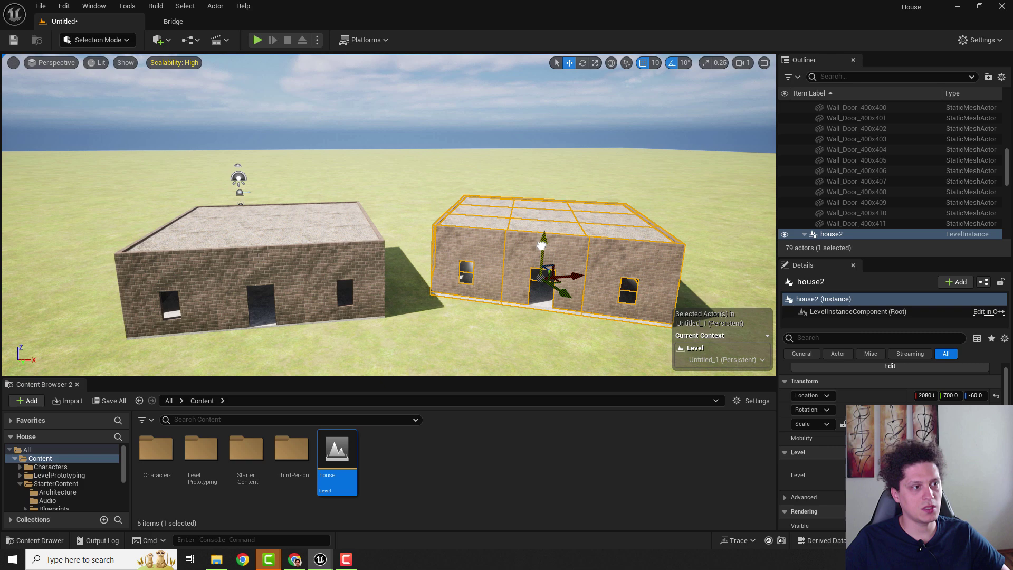
Place a third instance of the house level beside the second house and position it on the ground, clear of the other two.
{"action": "mouse_move", "coordinate": [397, 280]}
{"action": "right_mouse_down"}
{"action": "mouse_move", "coordinate": [483, 278]}
{"action": "mouse_move", "coordinate": [376, 280]}
{"action": "mouse_move", "coordinate": [401, 270]}
{"action": "right_mouse_up"}
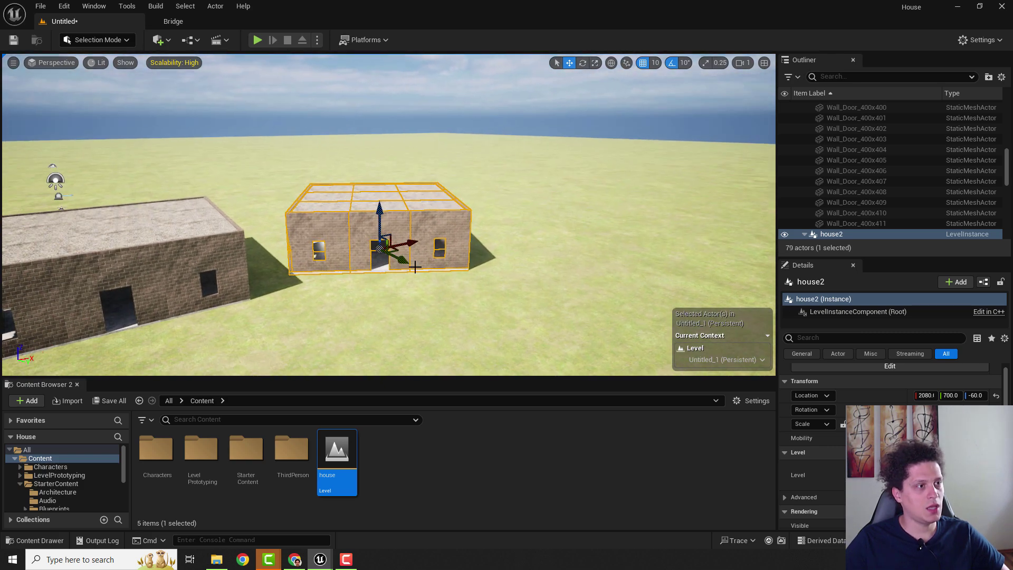
{"action": "key", "text": "e"}
{"action": "key", "text": "w"}
{"action": "left_click_drag", "start_coordinate": [342, 446], "coordinate": [599, 301]}
{"action": "key", "text": "f"}
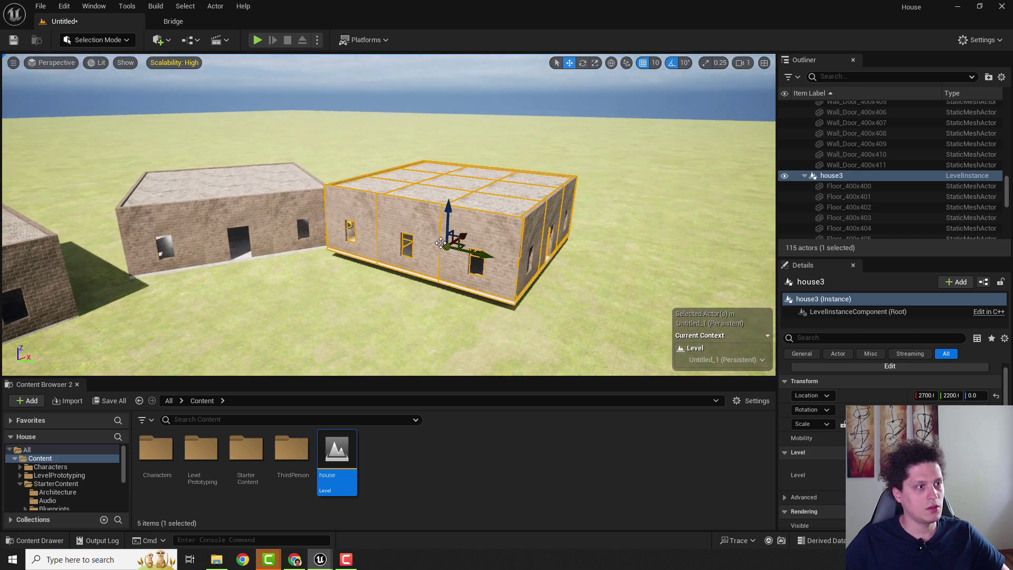
{"action": "left_click_drag", "start_coordinate": [477, 253], "coordinate": [537, 285]}
{"action": "key", "text": "e"}
{"action": "key", "text": "w"}
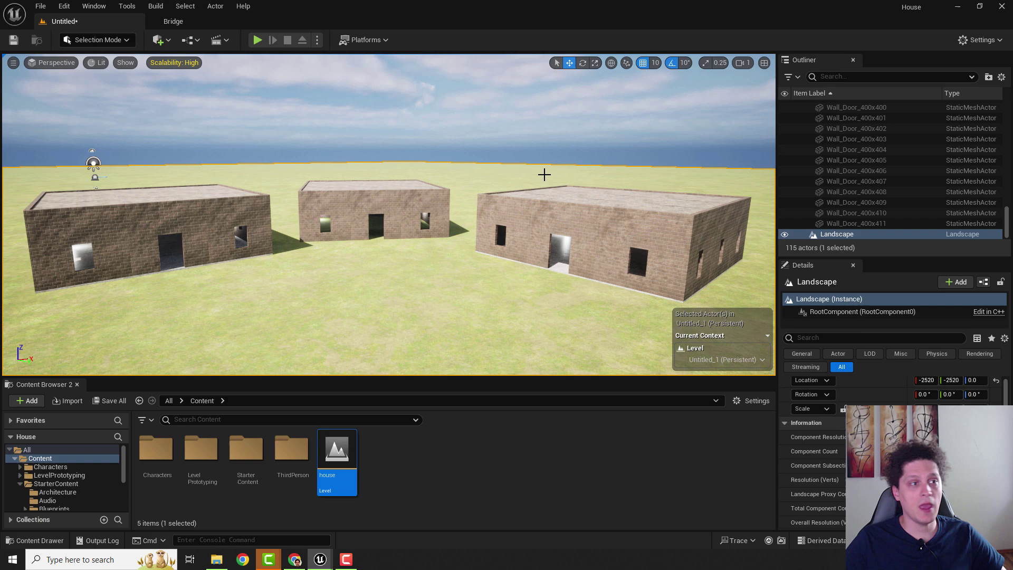
Sculpt hills into the landscape behind the three houses with the Landscape Sculpt tool.
{"action": "right_click_drag", "start_coordinate": [494, 190], "coordinate": [459, 196]}
{"action": "key", "text": "shift+2"}
{"action": "left_click", "coordinate": [100, 40]}
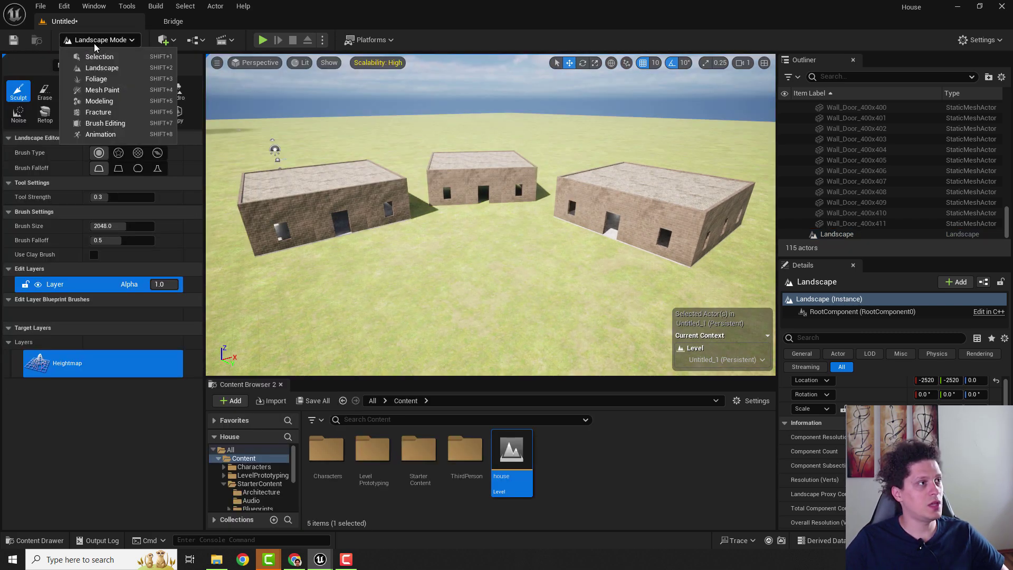
{"action": "left_click", "coordinate": [104, 67]}
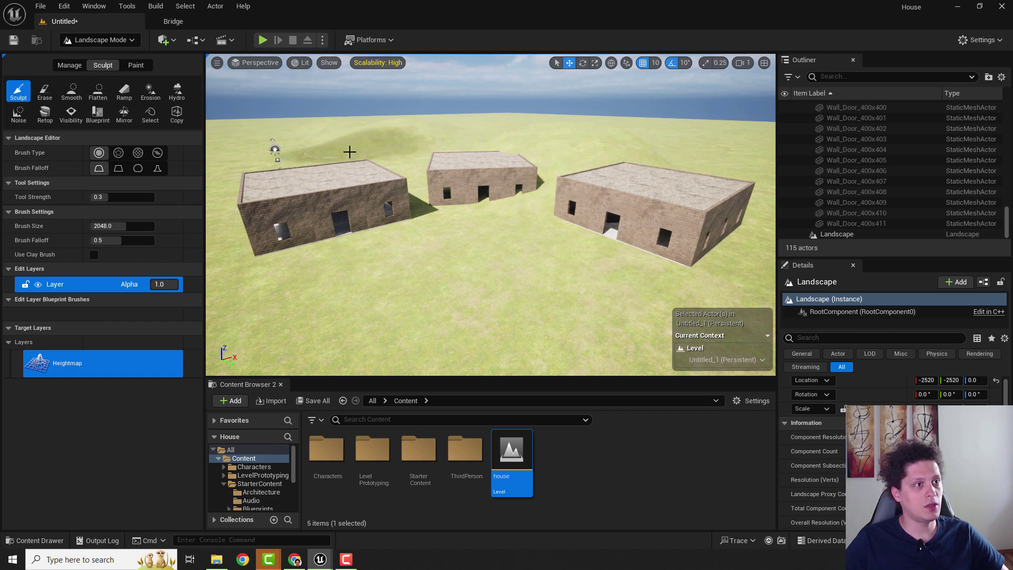
{"action": "mouse_move", "coordinate": [350, 153]}
{"action": "left_mouse_down"}
{"action": "mouse_move", "coordinate": [595, 140]}
{"action": "mouse_move", "coordinate": [539, 144]}
{"action": "left_mouse_up"}
{"action": "key", "text": "ctrl+z"}
{"action": "key", "text": "ctrl+z"}
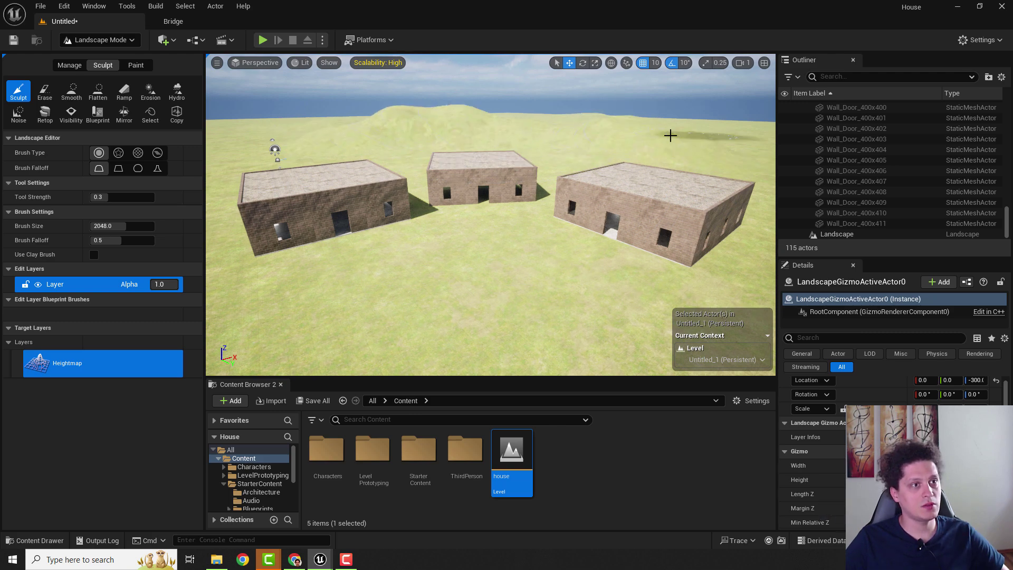
{"action": "key", "text": "ctrl+y"}
Return to Selection mode and play the level from the ground between the houses, walking forward.
{"action": "left_click", "coordinate": [97, 40]}
{"action": "left_click", "coordinate": [87, 54]}
{"action": "right_click", "coordinate": [393, 240]}
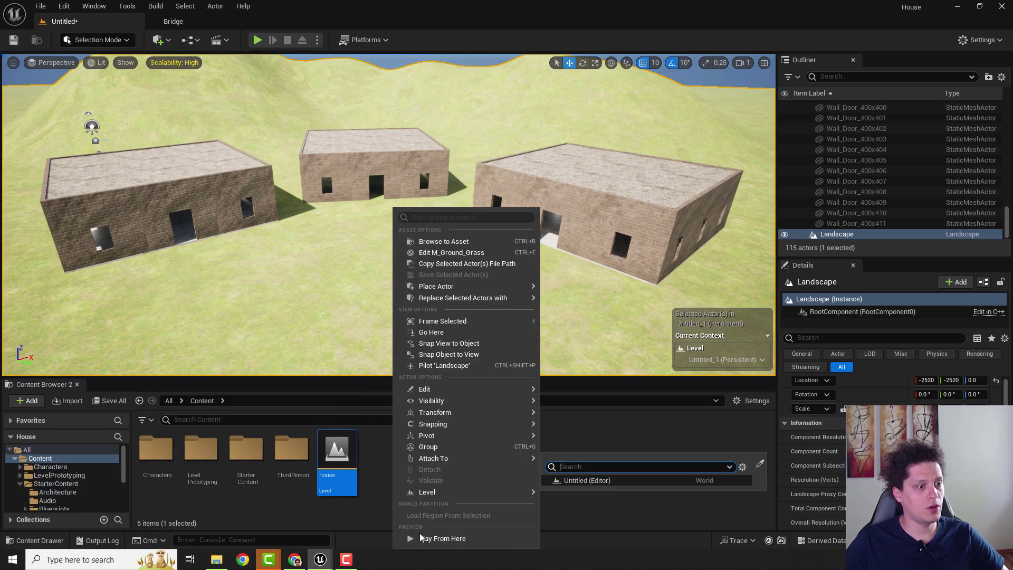
{"action": "left_click", "coordinate": [421, 537]}
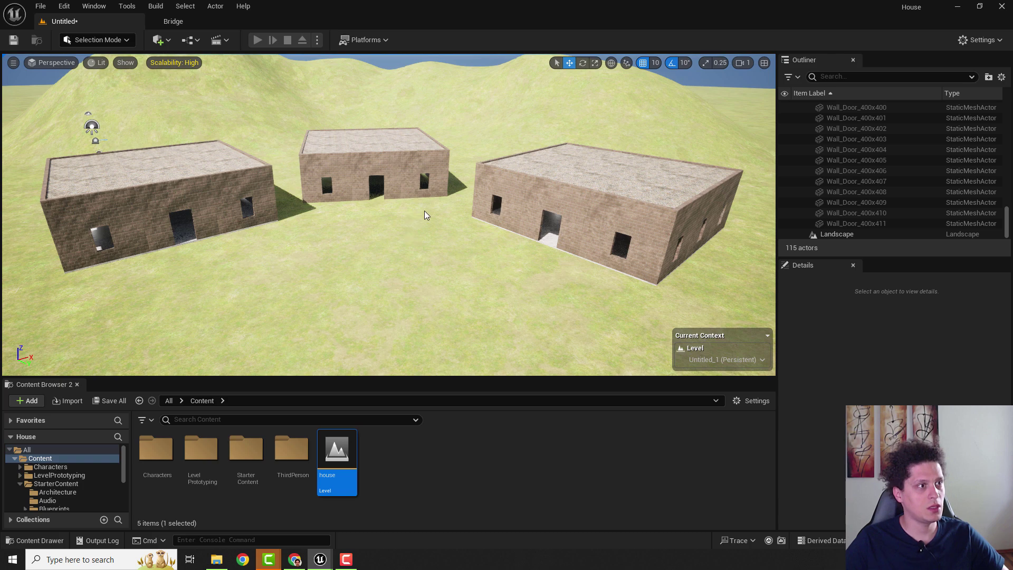
{"action": "key", "text": "alt+p"}
{"action": "key", "text": "w"}
{"action": "key", "text": "w"}
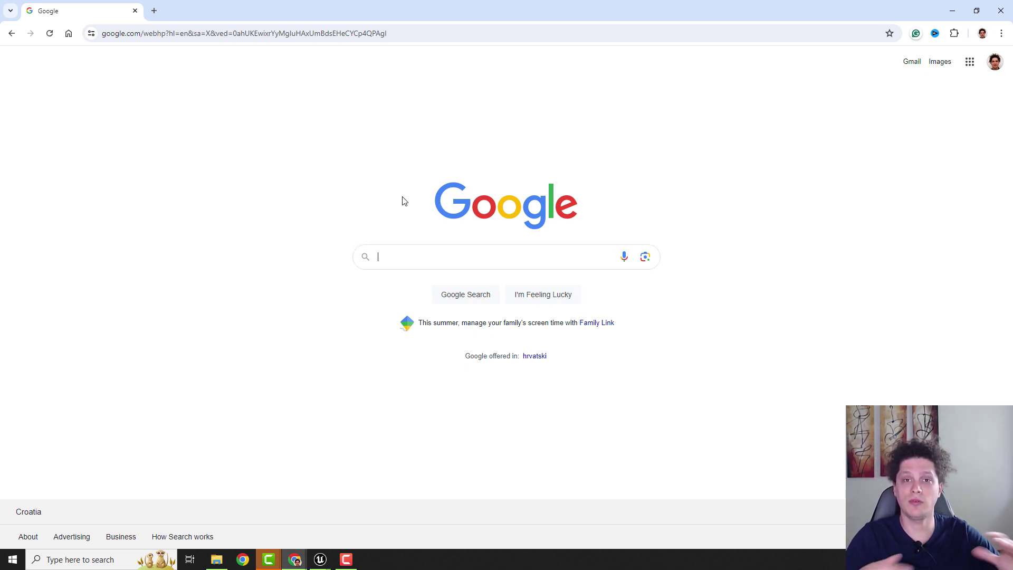
Switch to the Chrome browser and search Google for "floor plpant simple house", showing the image results.
{"action": "type", "text": "fl"}
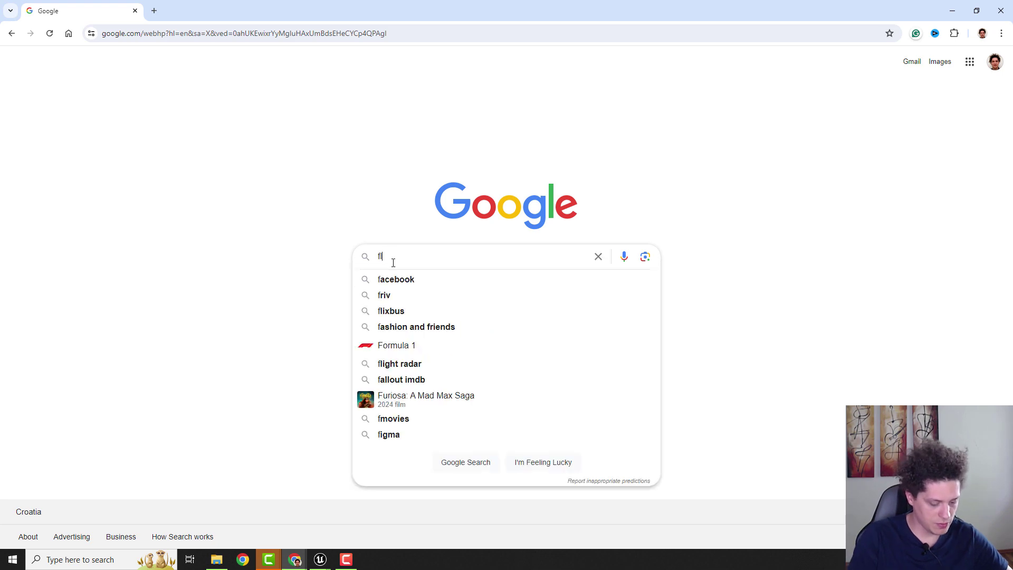
{"action": "type", "text": "oor plpant simple house"}
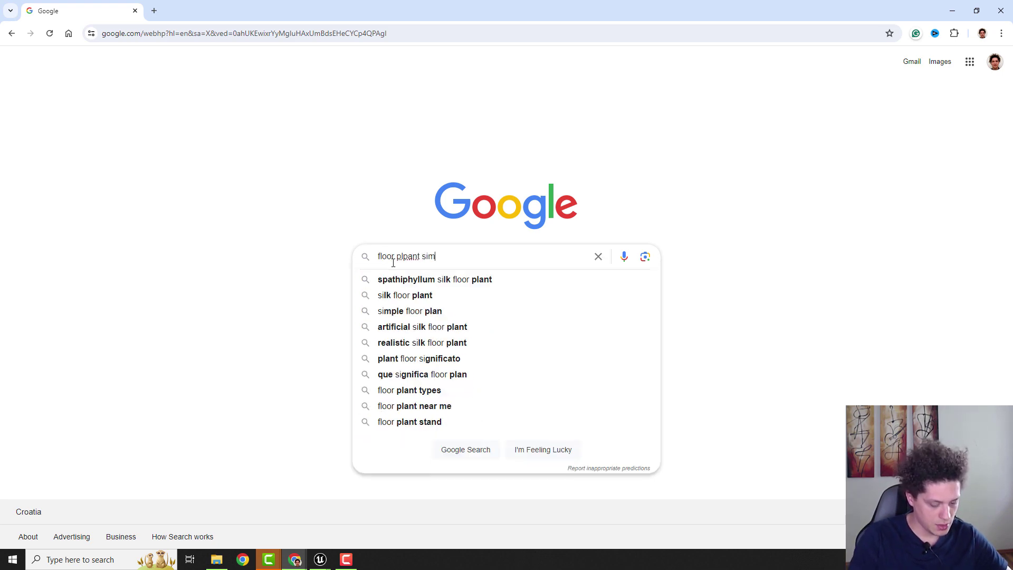
{"action": "key", "text": "Return"}
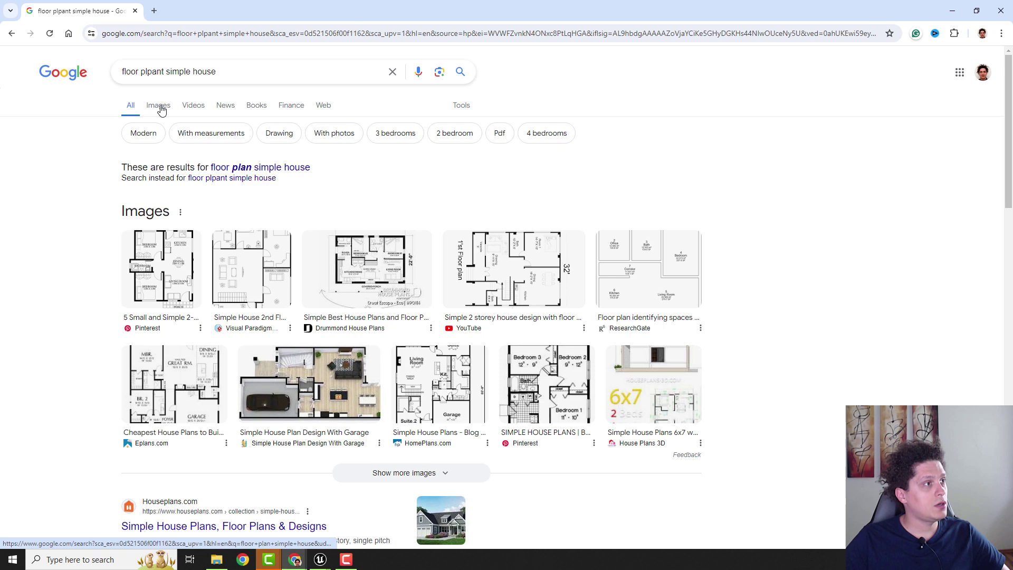
{"action": "left_click", "coordinate": [158, 105]}
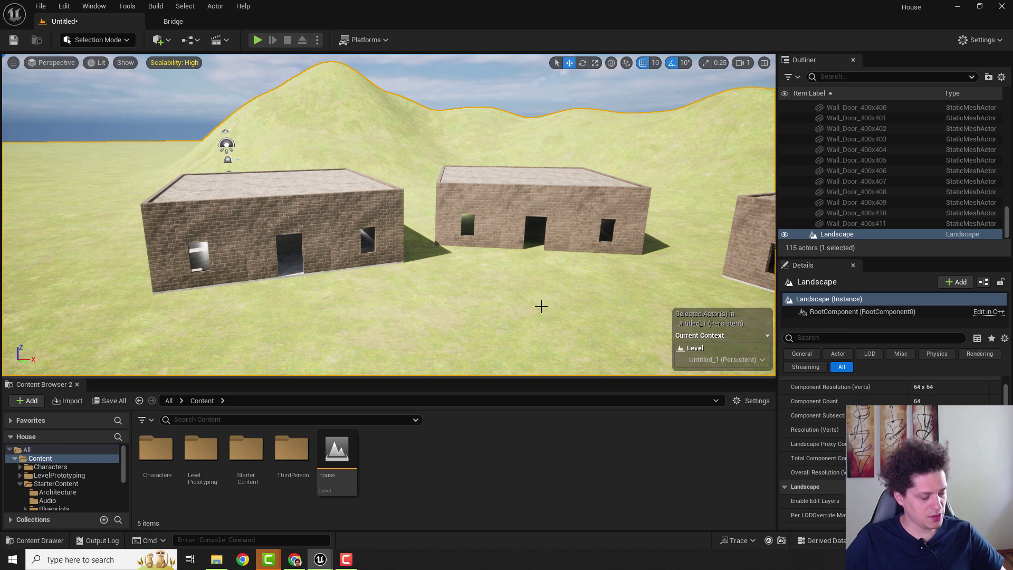
Switch back to Unreal Editor and save the current level as level1 in the Content folder.
{"action": "key", "text": "ctrl+s"}
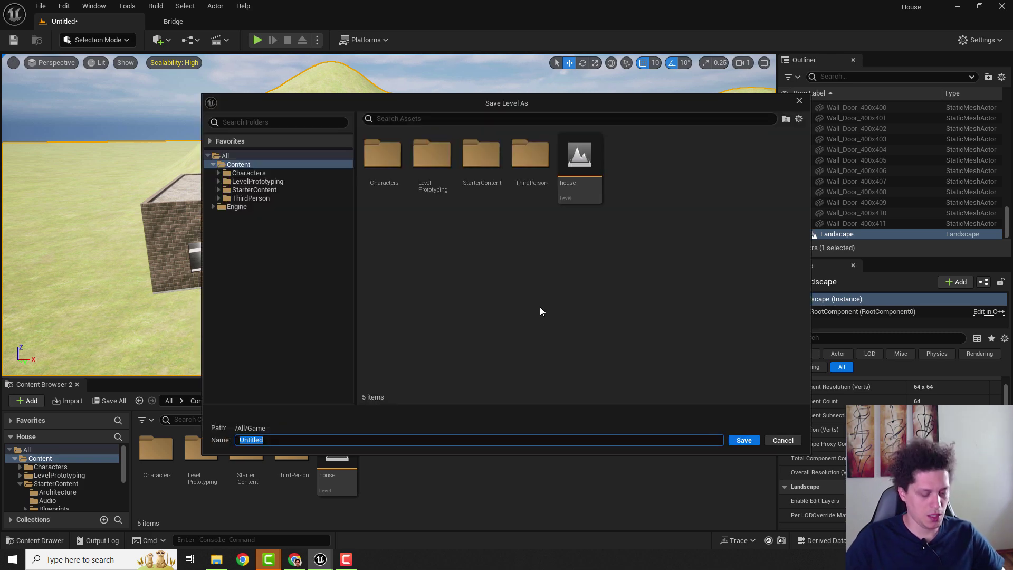
{"action": "type", "text": "level"}
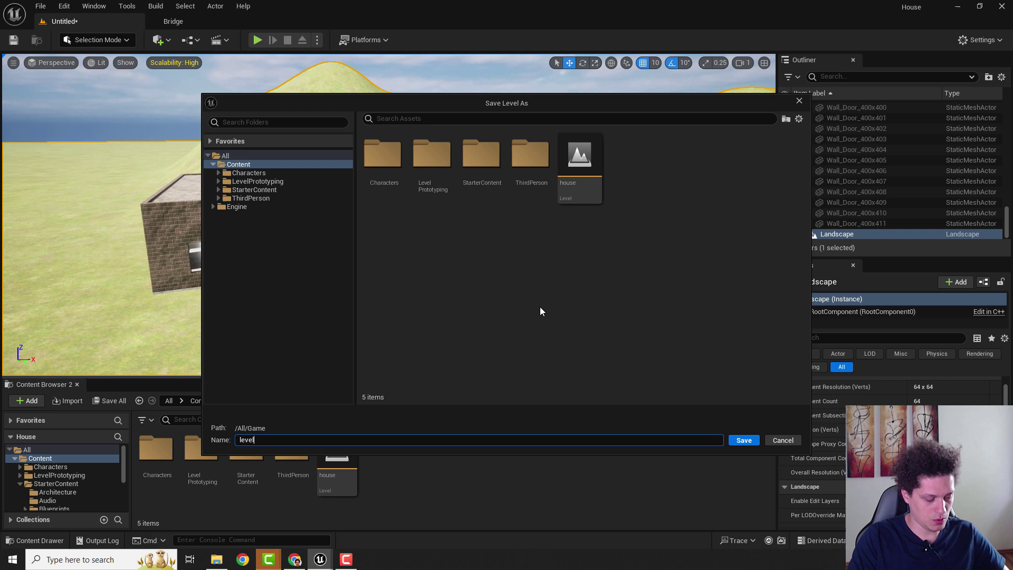
{"action": "type", "text": "1"}
{"action": "key", "text": "Return"}
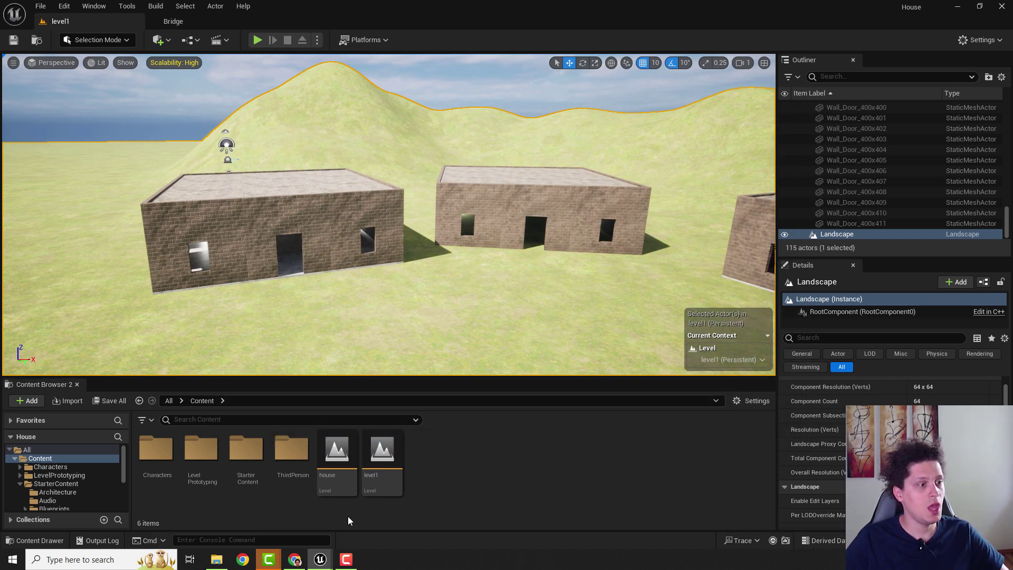
Select the house and level1 level assets in turn in the Content folder to compare them.
{"action": "left_click", "coordinate": [343, 459]}
{"action": "left_click", "coordinate": [388, 456]}
{"action": "left_click", "coordinate": [339, 461]}
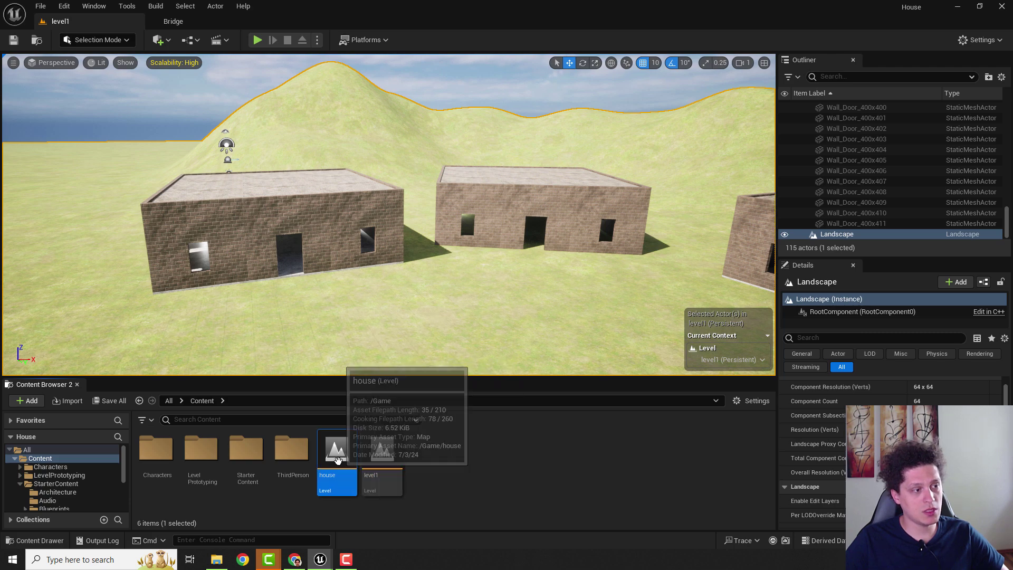
{"action": "left_click", "coordinate": [382, 454]}
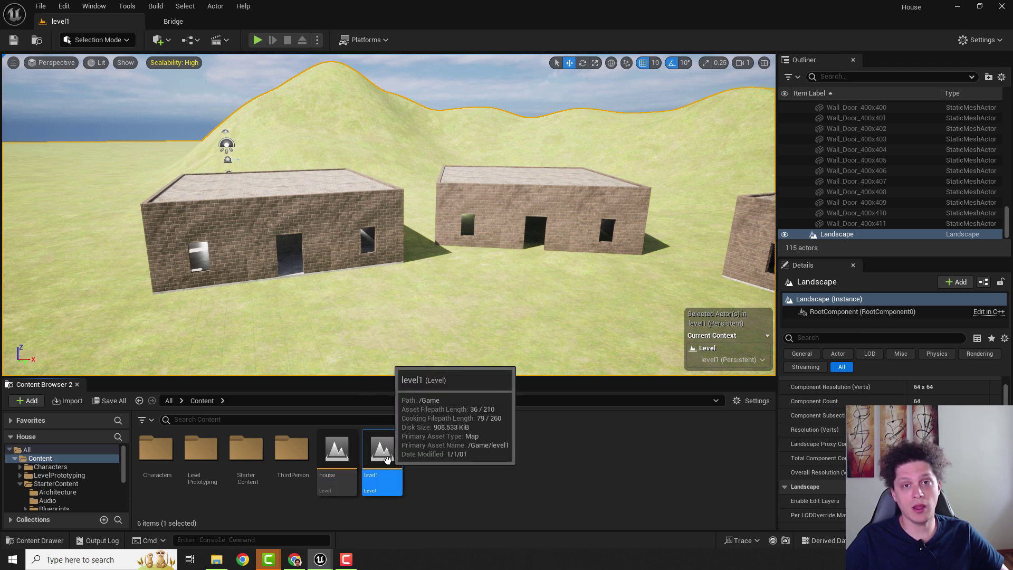
{"action": "left_click", "coordinate": [330, 458]}
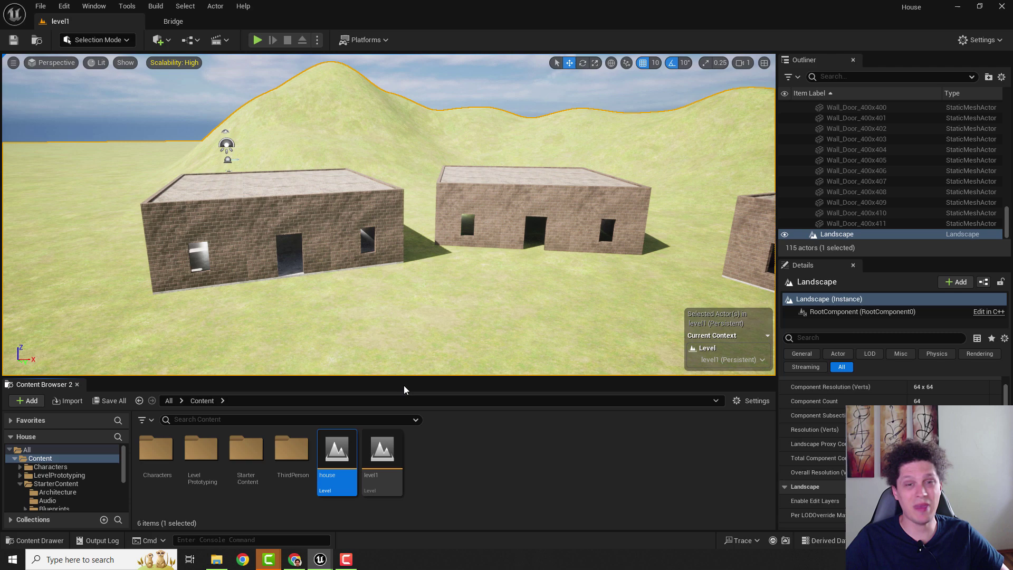
Break the middle house's level instance back into separate actors, with Levels at 1 and Keep Folders off.
{"action": "mouse_move", "coordinate": [485, 320]}
{"action": "right_mouse_down"}
{"action": "mouse_move", "coordinate": [508, 318]}
{"action": "mouse_move", "coordinate": [475, 317]}
{"action": "right_mouse_up"}
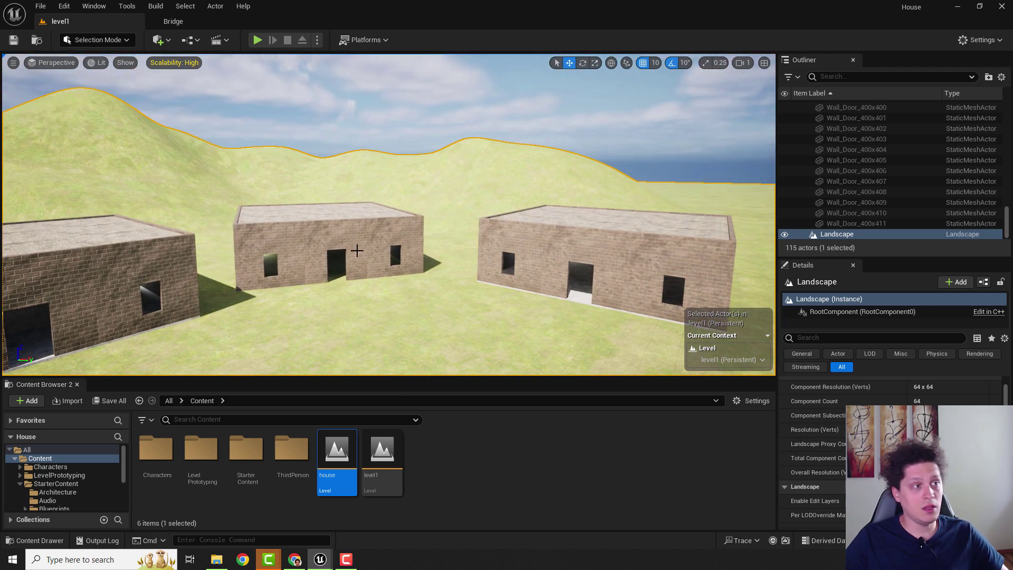
{"action": "left_click", "coordinate": [361, 234]}
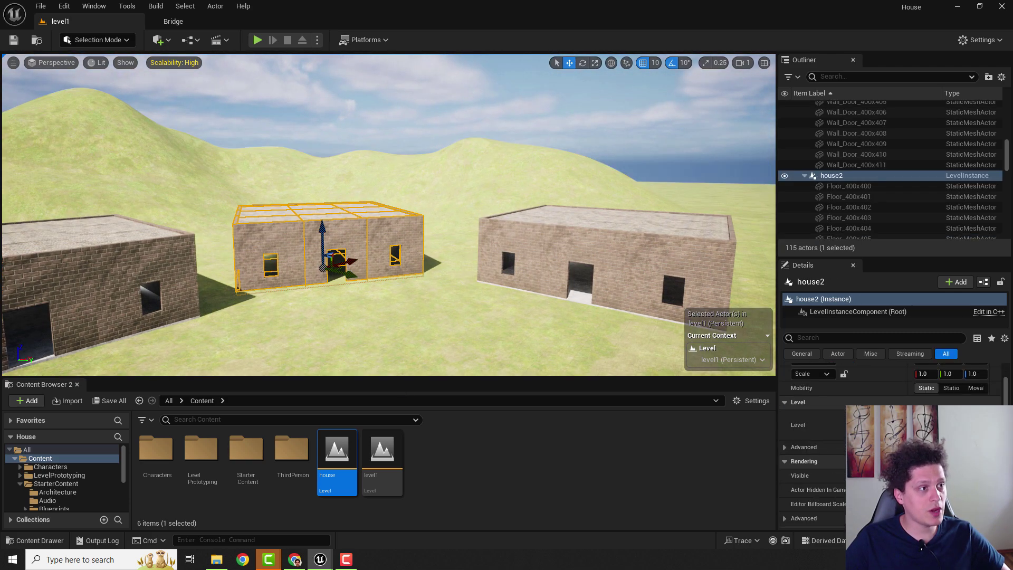
{"action": "right_click", "coordinate": [359, 232]}
{"action": "mouse_move", "coordinate": [402, 496]}
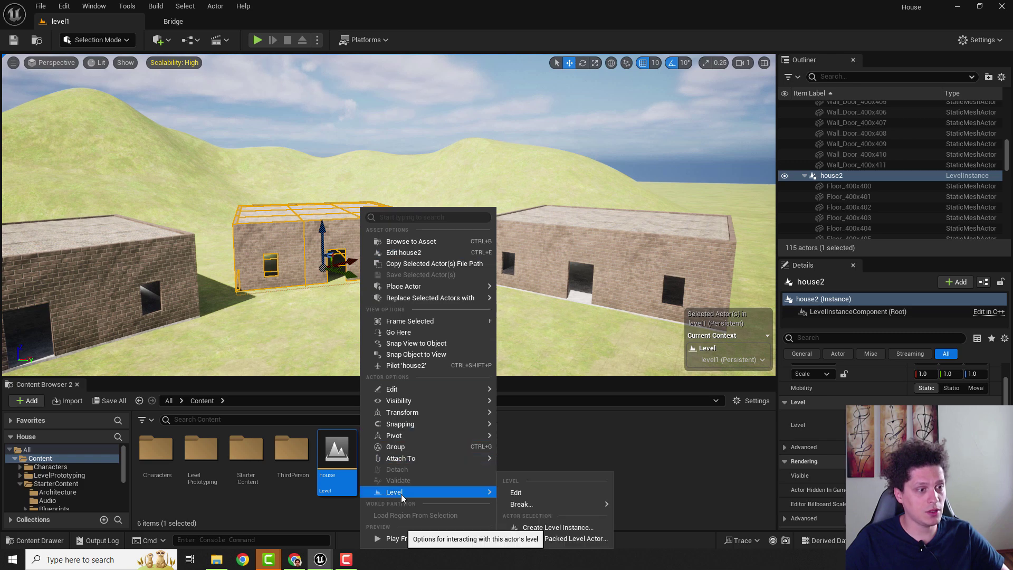
{"action": "mouse_move", "coordinate": [554, 506]}
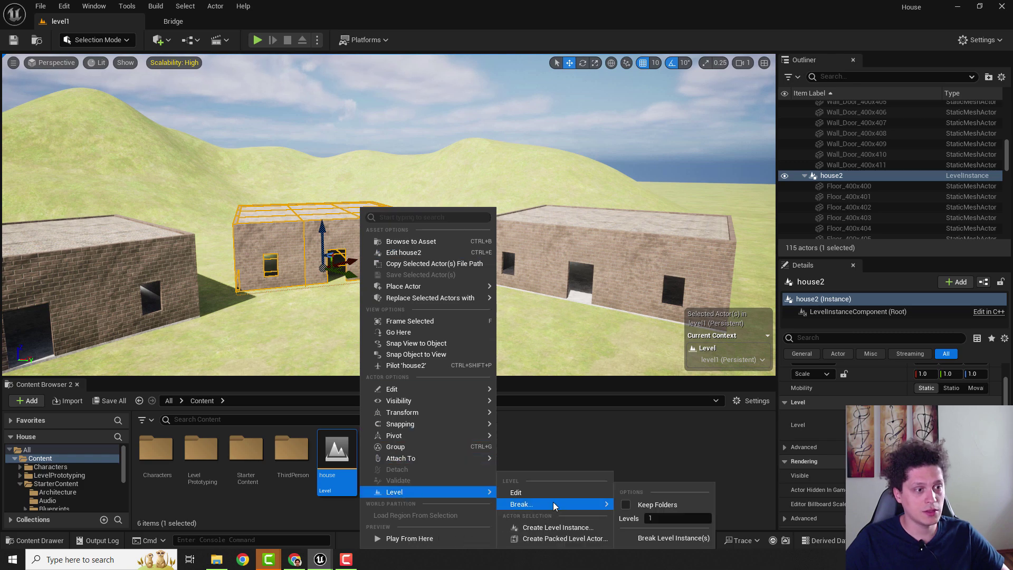
{"action": "left_click", "coordinate": [674, 538]}
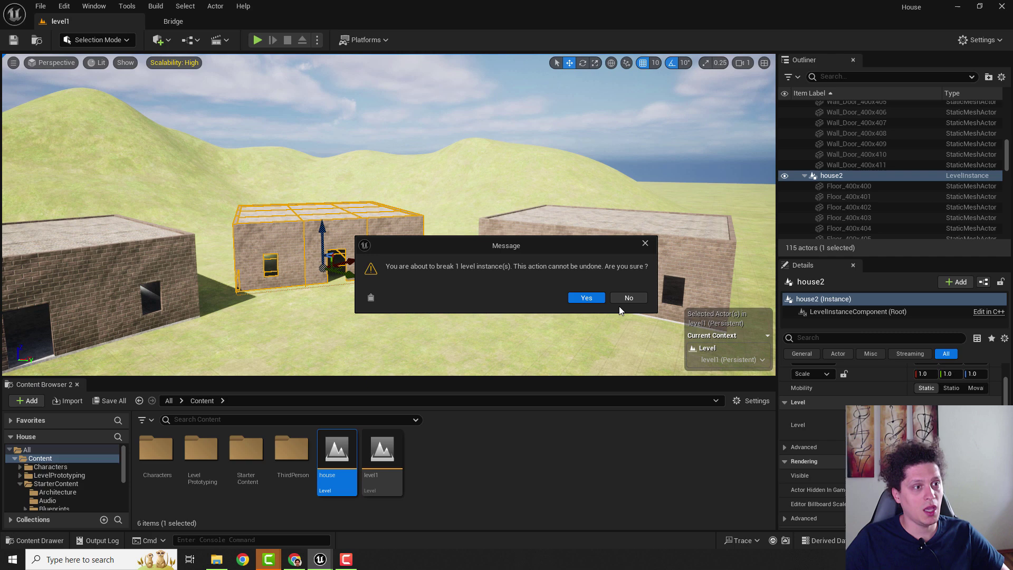
{"action": "left_click", "coordinate": [593, 299]}
Try moving the middle house's front door wall piece on its own.
{"action": "left_click", "coordinate": [350, 233]}
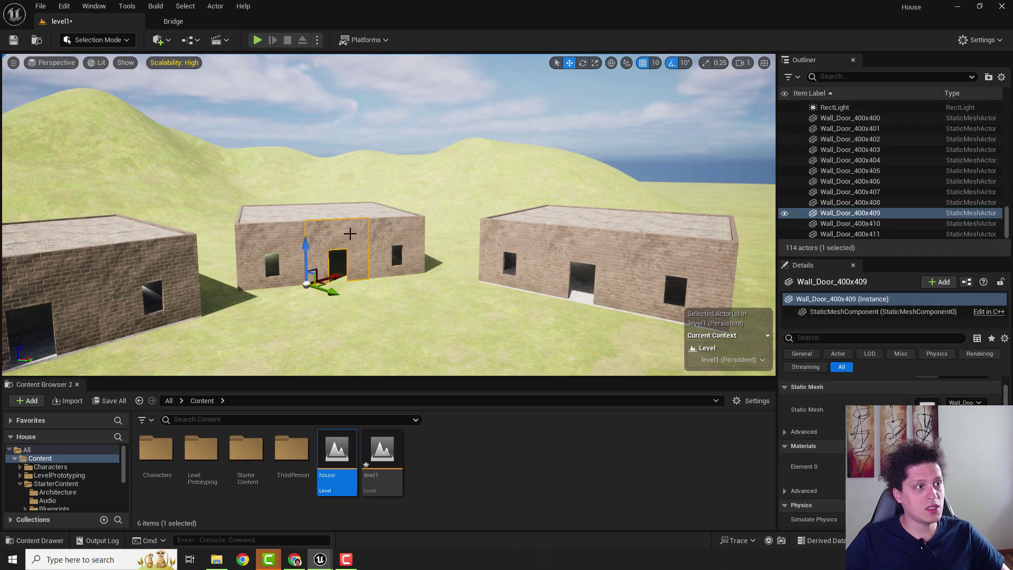
{"action": "left_click_drag", "start_coordinate": [328, 289], "coordinate": [349, 281]}
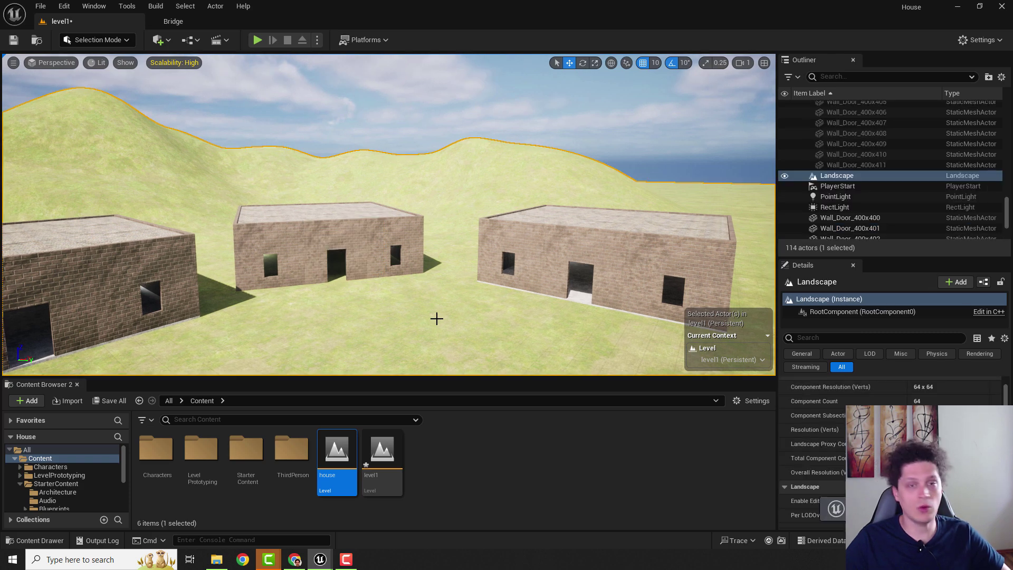
Import the floor plan image izrvqavii6db1.jpg from the desktop into the Content folder and create a material from its texture.
{"action": "right_click_drag", "start_coordinate": [484, 309], "coordinate": [398, 267]}
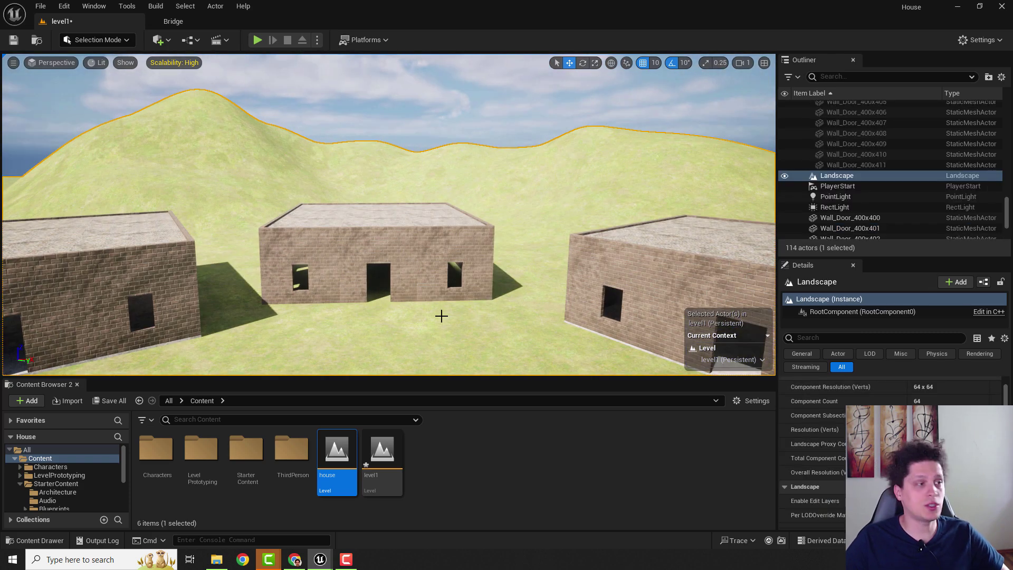
{"action": "right_click_drag", "start_coordinate": [487, 311], "coordinate": [211, 346]}
{"action": "left_click_drag", "start_coordinate": [19, 196], "coordinate": [370, 487]}
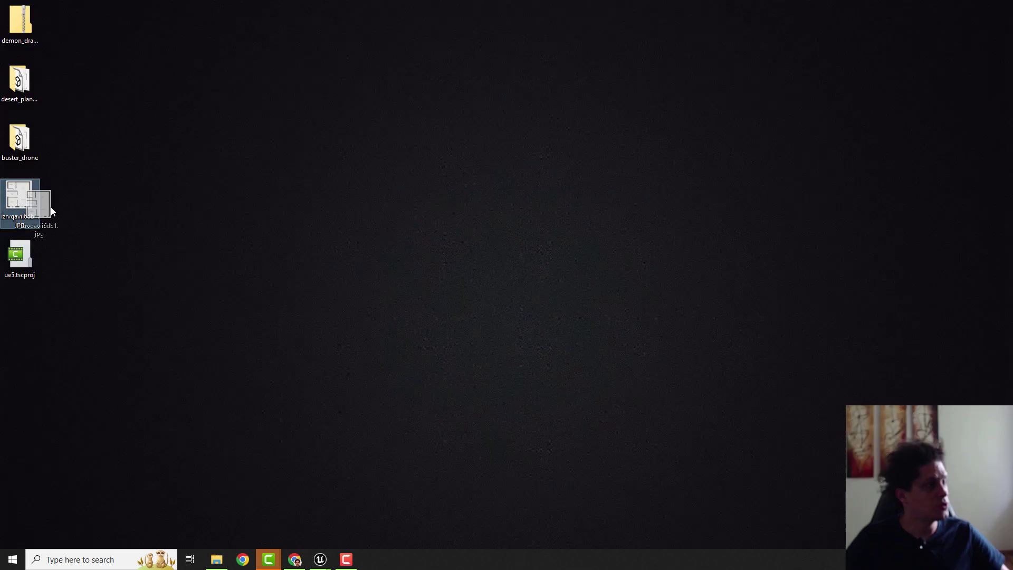
{"action": "key", "text": "alt+Tab"}
{"action": "left_click_drag", "start_coordinate": [446, 471], "coordinate": [446, 471]}
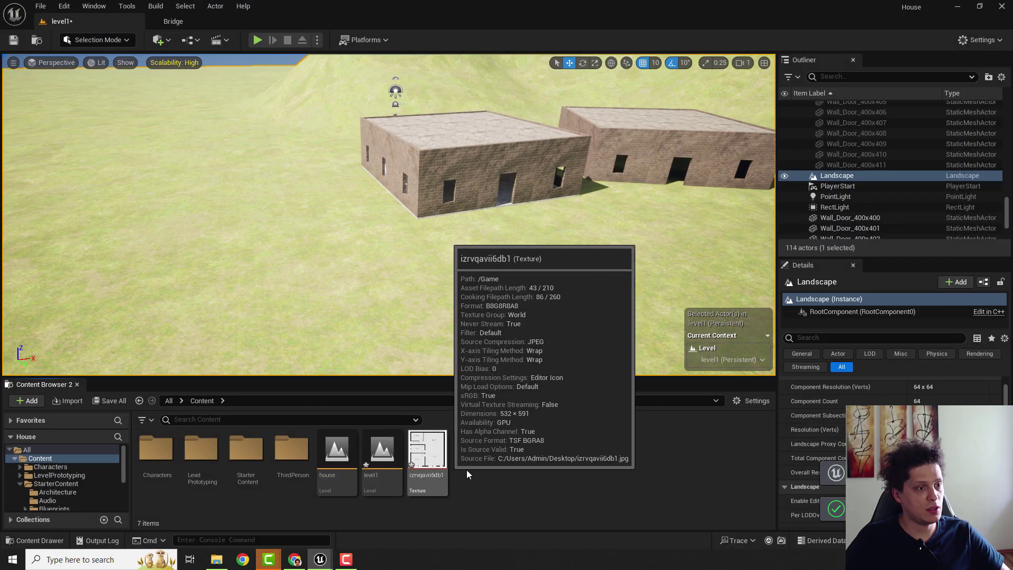
{"action": "right_click", "coordinate": [425, 449]}
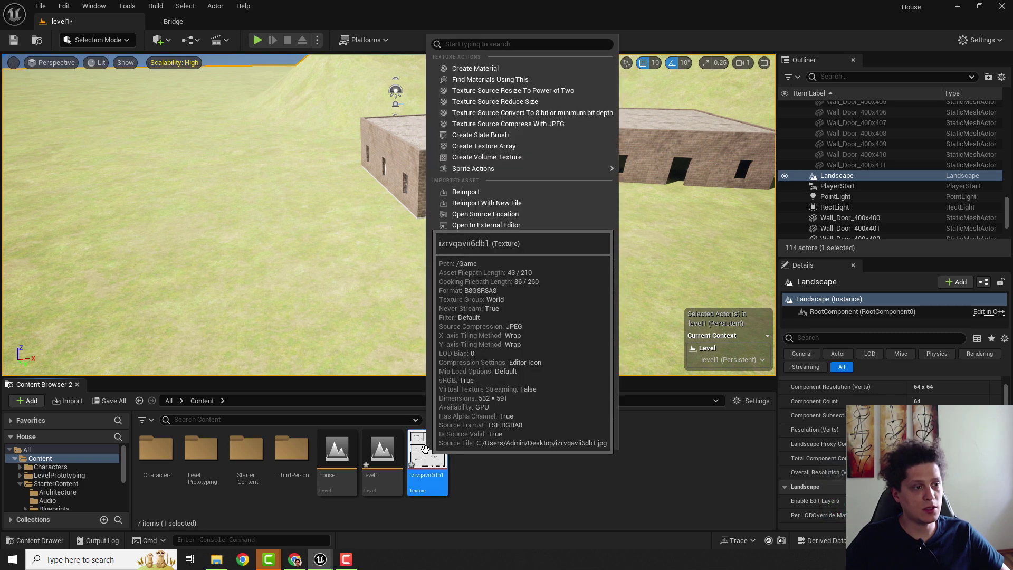
{"action": "left_click", "coordinate": [476, 72]}
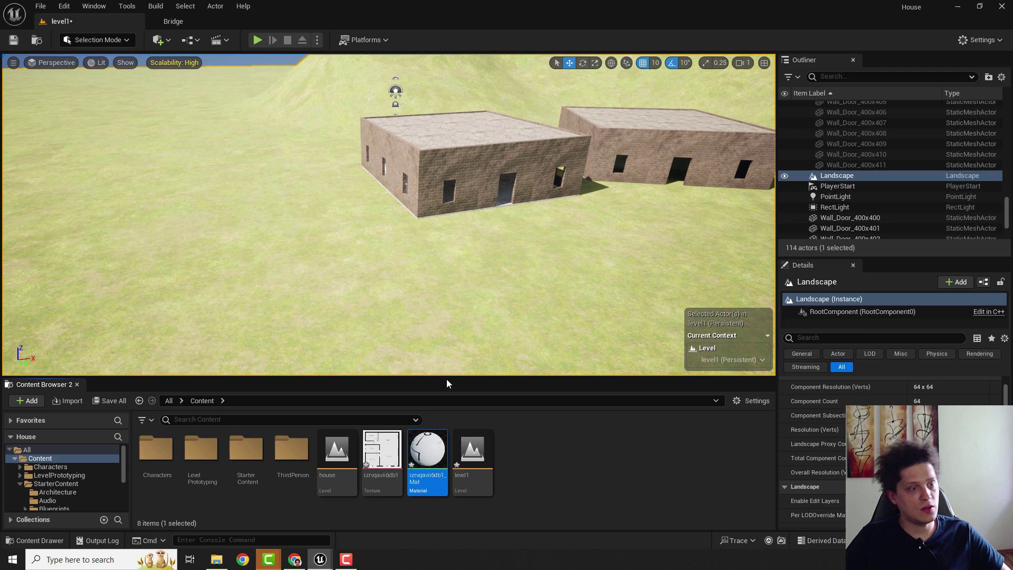
Add a Plane shape on the grass beside the houses and scale it up to a house-sized footprint.
{"action": "left_click", "coordinate": [158, 40]}
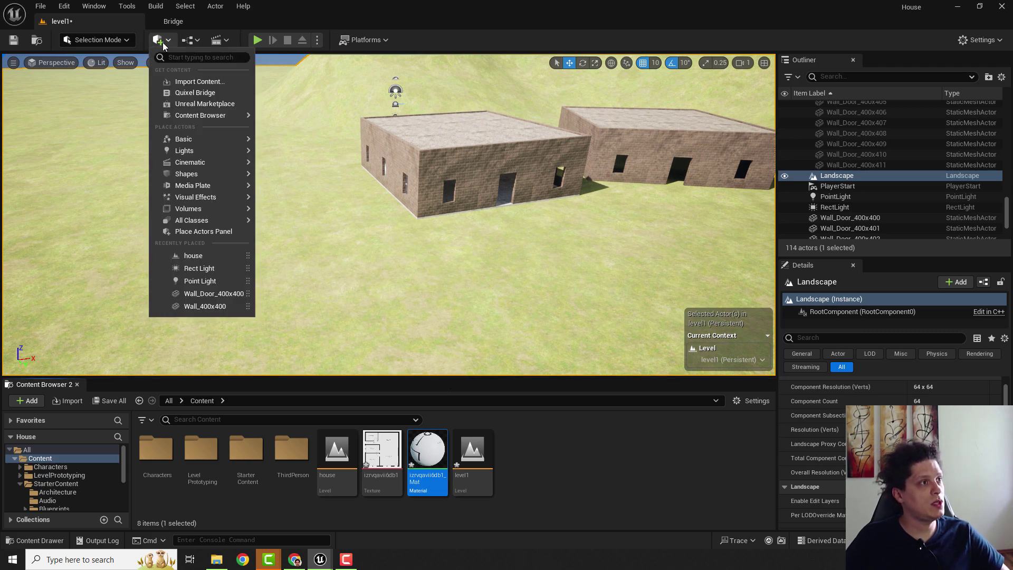
{"action": "mouse_move", "coordinate": [197, 178]}
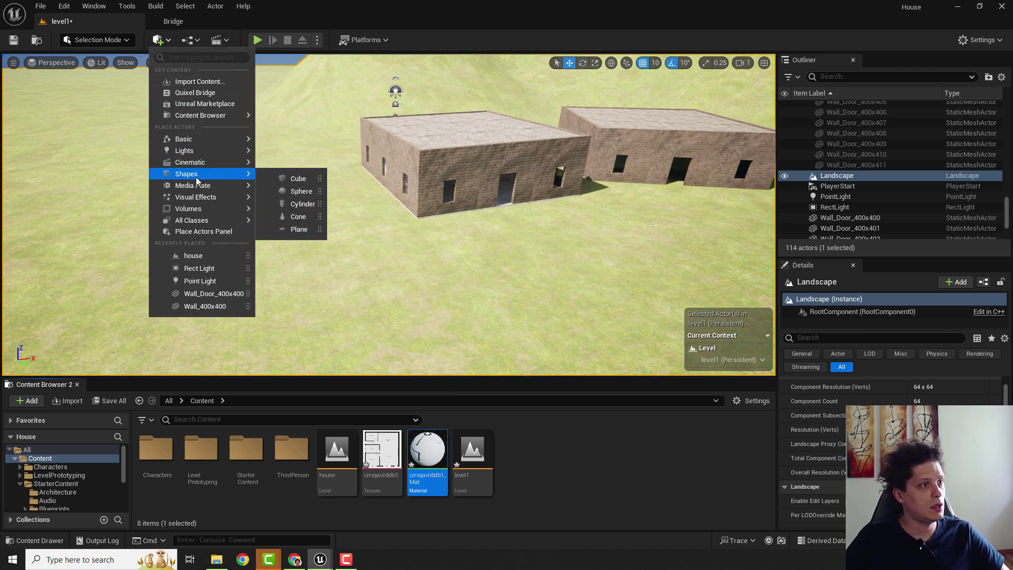
{"action": "left_click", "coordinate": [298, 229]}
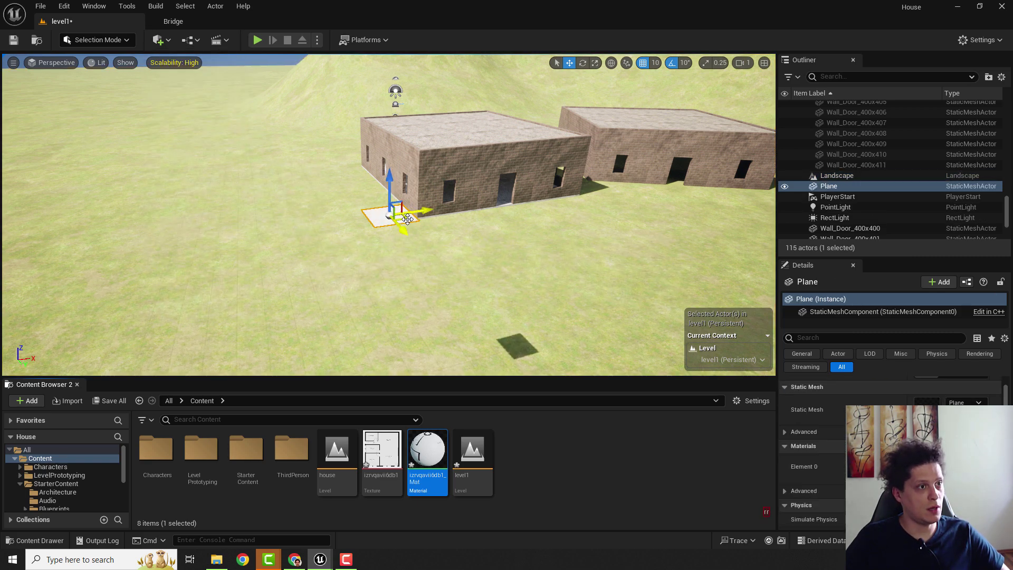
{"action": "key", "text": "r"}
{"action": "left_click_drag", "start_coordinate": [390, 217], "coordinate": [475, 208]}
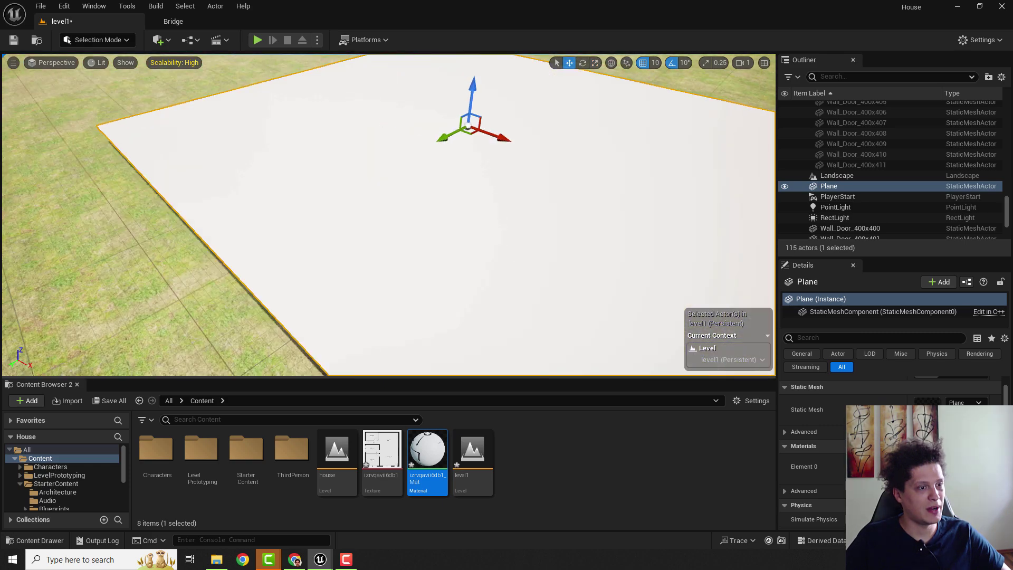
{"action": "scroll", "coordinate": [389, 214], "scroll_direction": "down", "scroll_amount": 5}
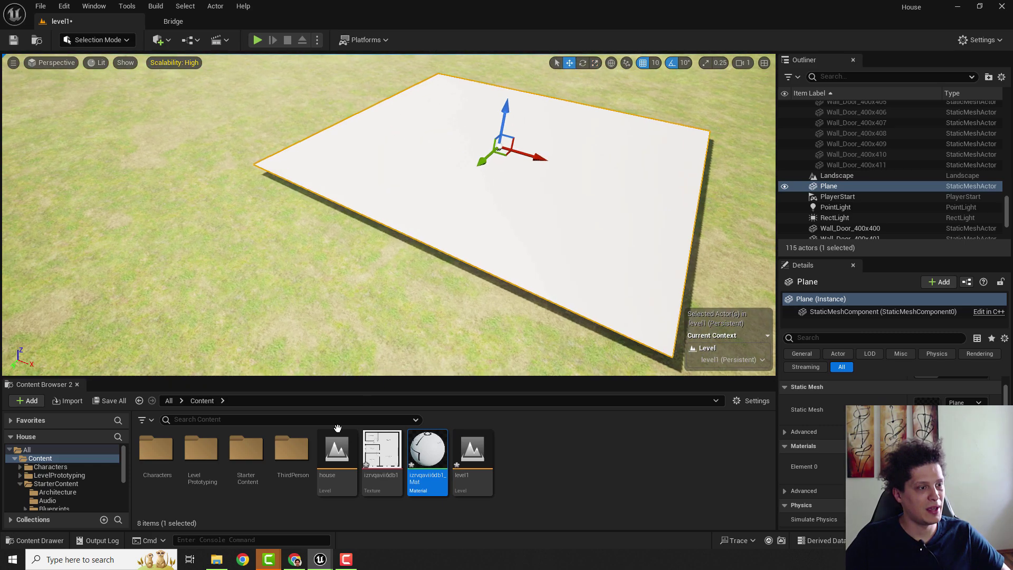
Apply the imported floor plan texture to the plane and enlarge the plane further.
{"action": "left_click_drag", "start_coordinate": [382, 450], "coordinate": [531, 208]}
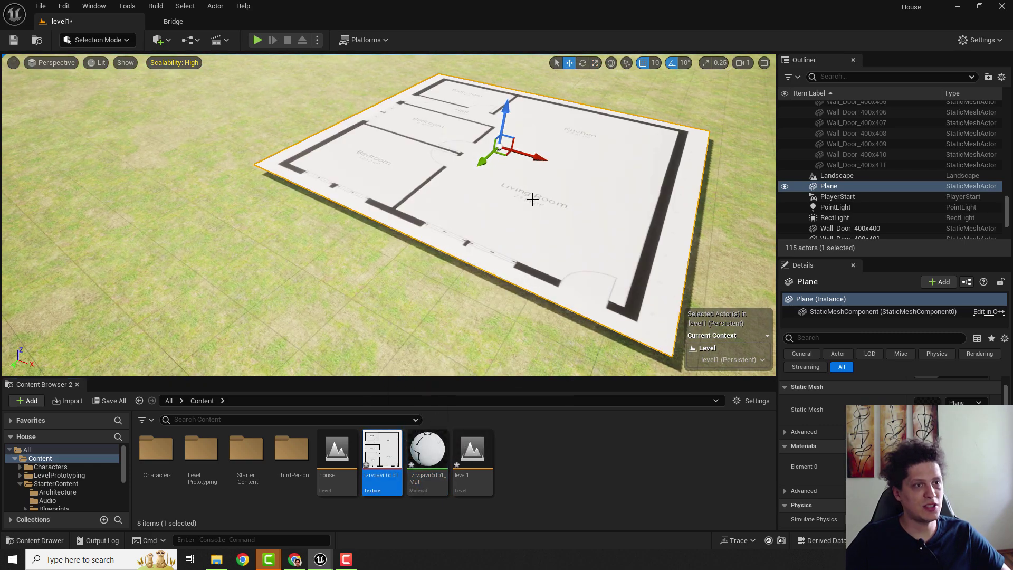
{"action": "left_click_drag", "start_coordinate": [382, 449], "coordinate": [554, 220]}
{"action": "right_click_drag", "start_coordinate": [403, 288], "coordinate": [341, 292]}
{"action": "key", "text": "s"}
{"action": "key", "text": "r"}
{"action": "left_click_drag", "start_coordinate": [413, 222], "coordinate": [438, 218]}
{"action": "key", "text": "s"}
{"action": "right_click_drag", "start_coordinate": [387, 214], "coordinate": [350, 234]}
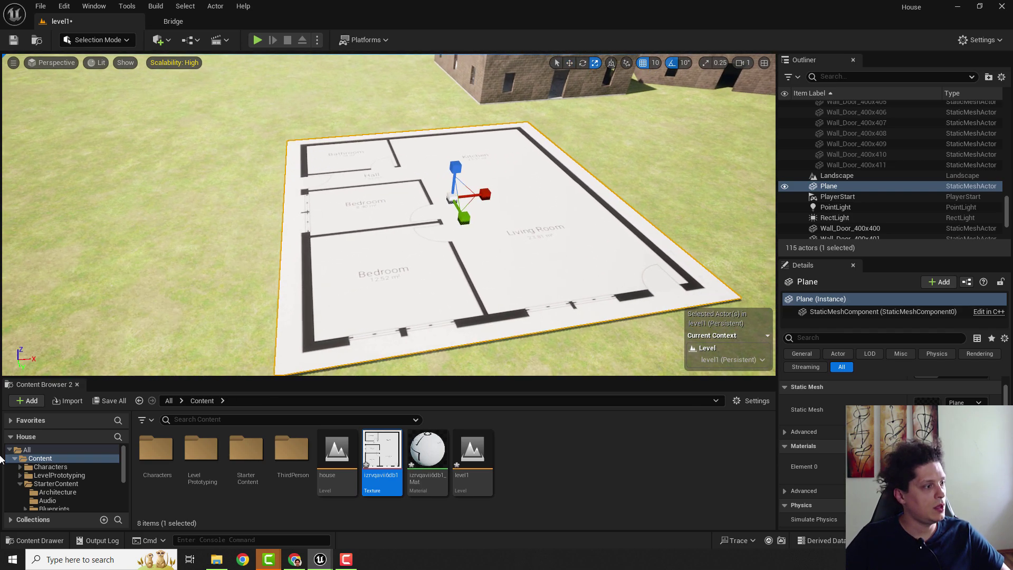
Place a Wall_Window_400x300 from the StarterContent Architecture folder on the plan's outer wall line below the living room.
{"action": "left_click", "coordinate": [51, 484]}
{"action": "left_click", "coordinate": [53, 493]}
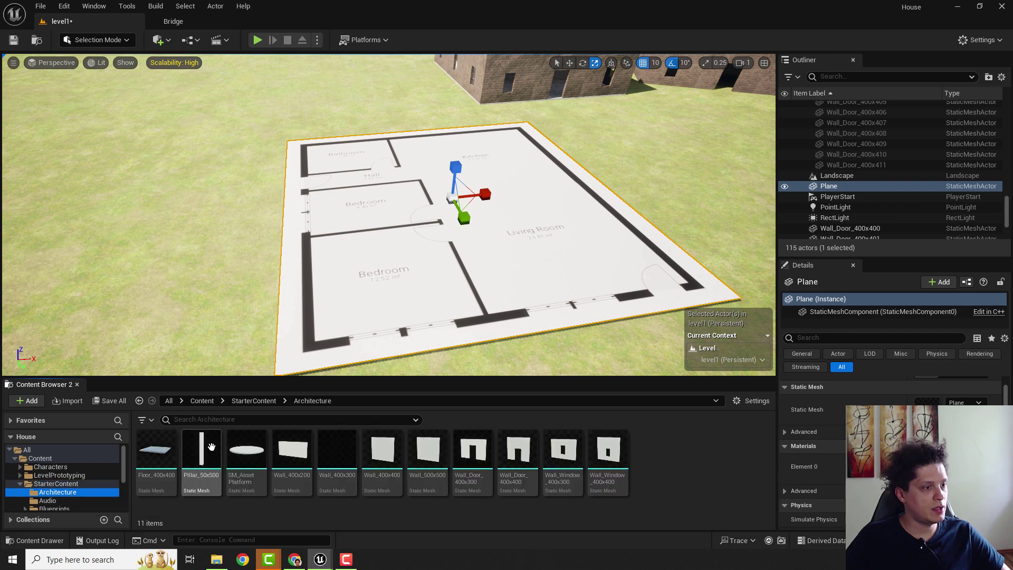
{"action": "key", "text": "d"}
{"action": "right_click_drag", "start_coordinate": [443, 312], "coordinate": [482, 300]}
{"action": "key", "text": "a"}
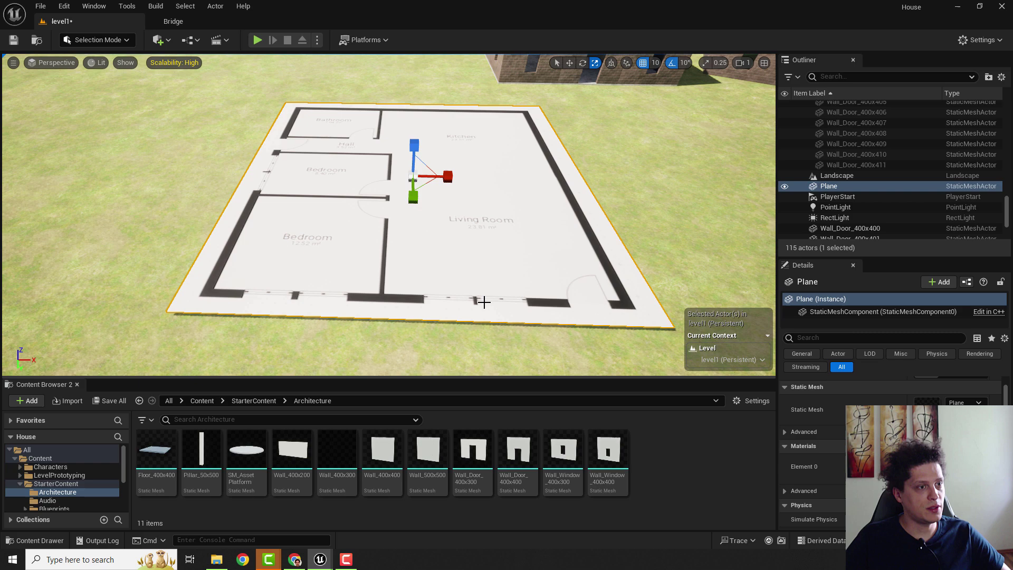
{"action": "left_click", "coordinate": [558, 445]}
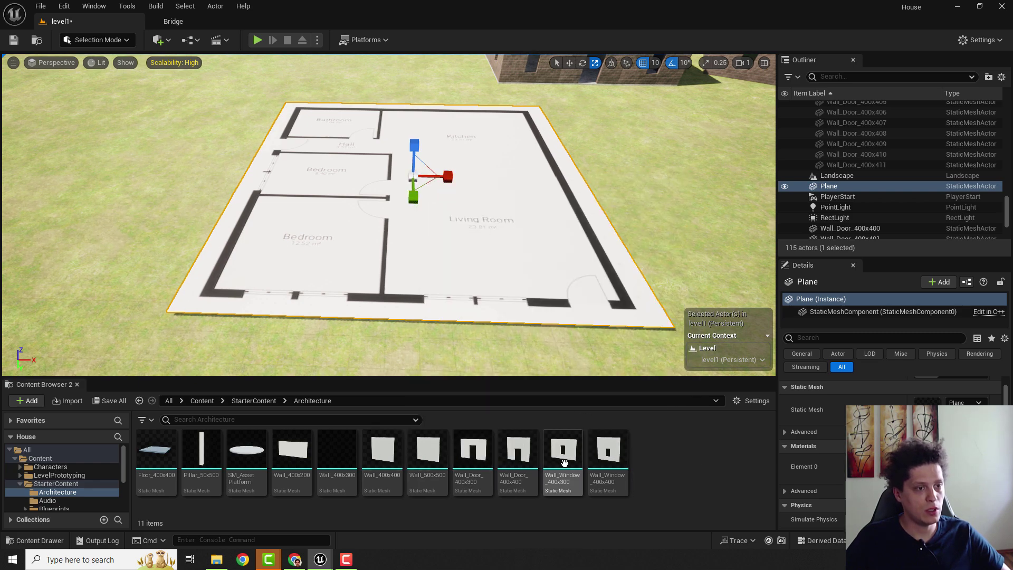
{"action": "left_click_drag", "start_coordinate": [564, 463], "coordinate": [427, 298]}
Scale the window wall piece down slightly in all directions to match the living room's window wall on the plan.
{"action": "key", "text": "w"}
{"action": "right_click_drag", "start_coordinate": [427, 299], "coordinate": [452, 317]}
{"action": "key", "text": "s"}
{"action": "left_click_drag", "start_coordinate": [400, 311], "coordinate": [380, 319]}
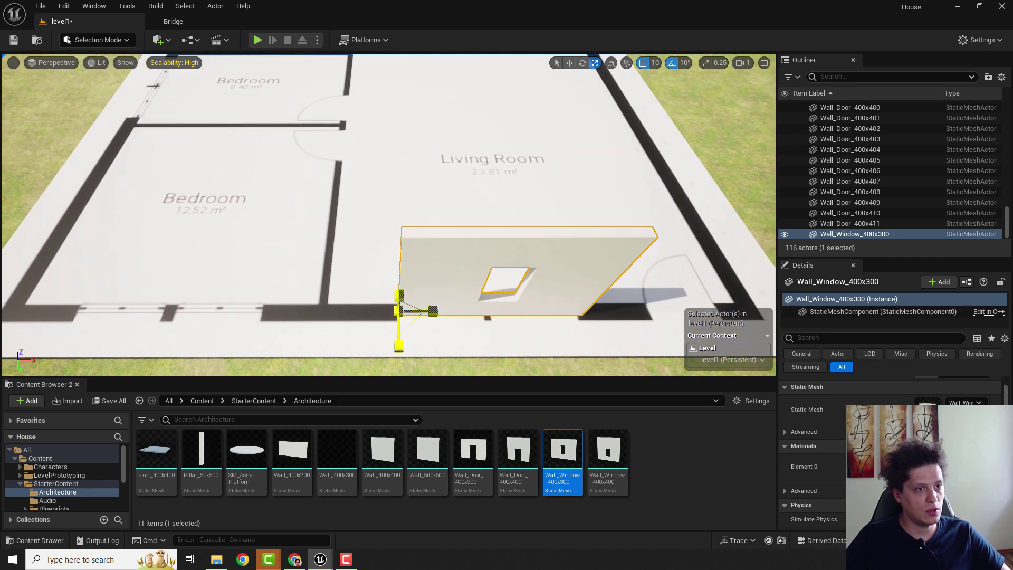
{"action": "key", "text": "w"}
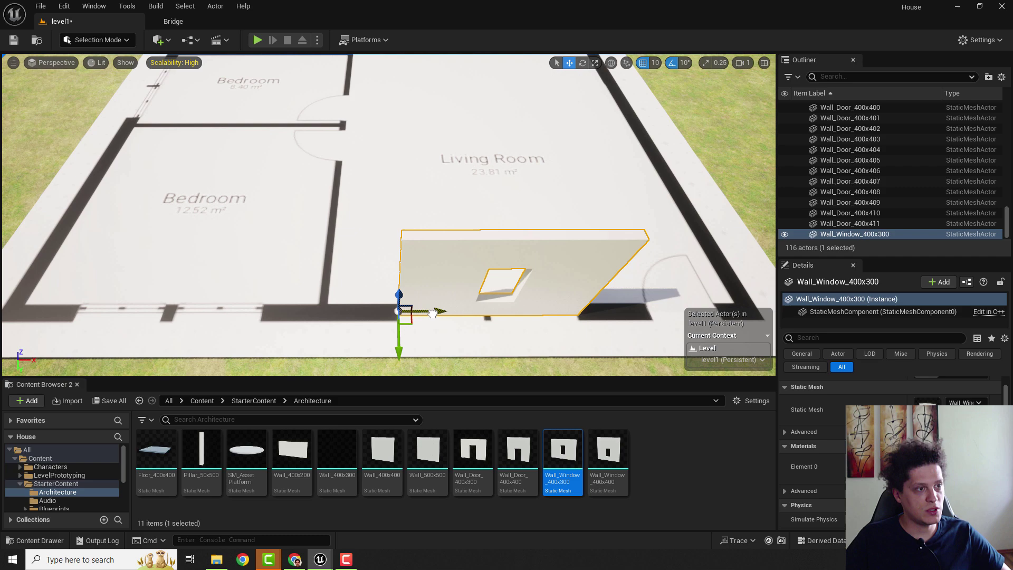
{"action": "right_click_drag", "start_coordinate": [432, 314], "coordinate": [443, 271]}
{"action": "key", "text": "q"}
{"action": "key", "text": "e"}
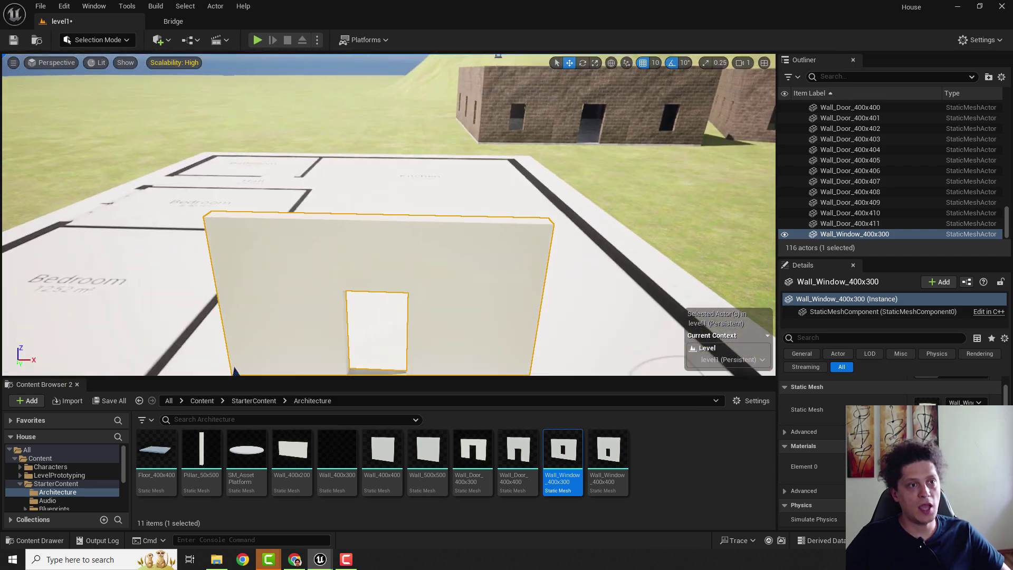
{"action": "key", "text": "s"}
{"action": "right_click_drag", "start_coordinate": [475, 312], "coordinate": [494, 336]}
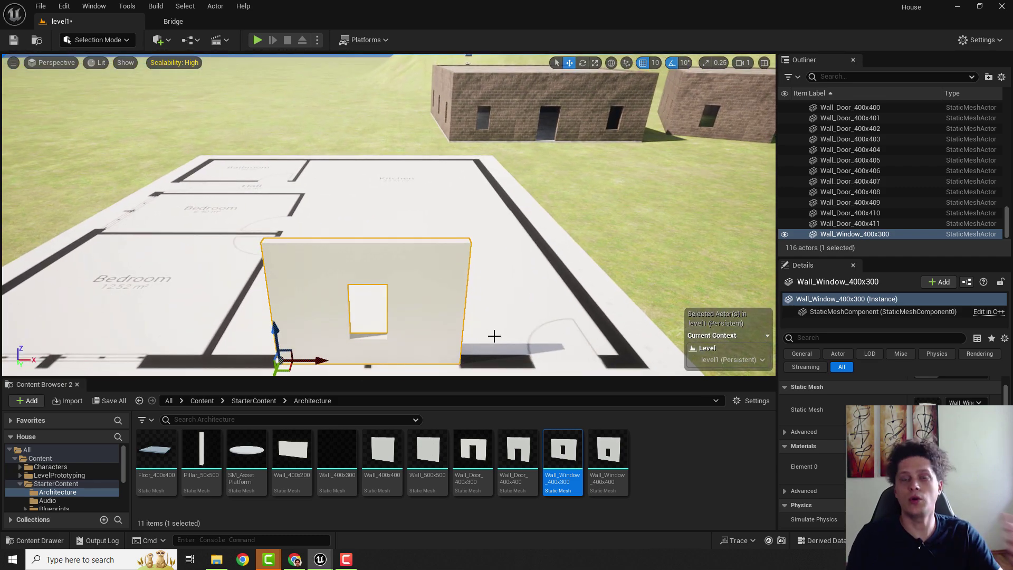